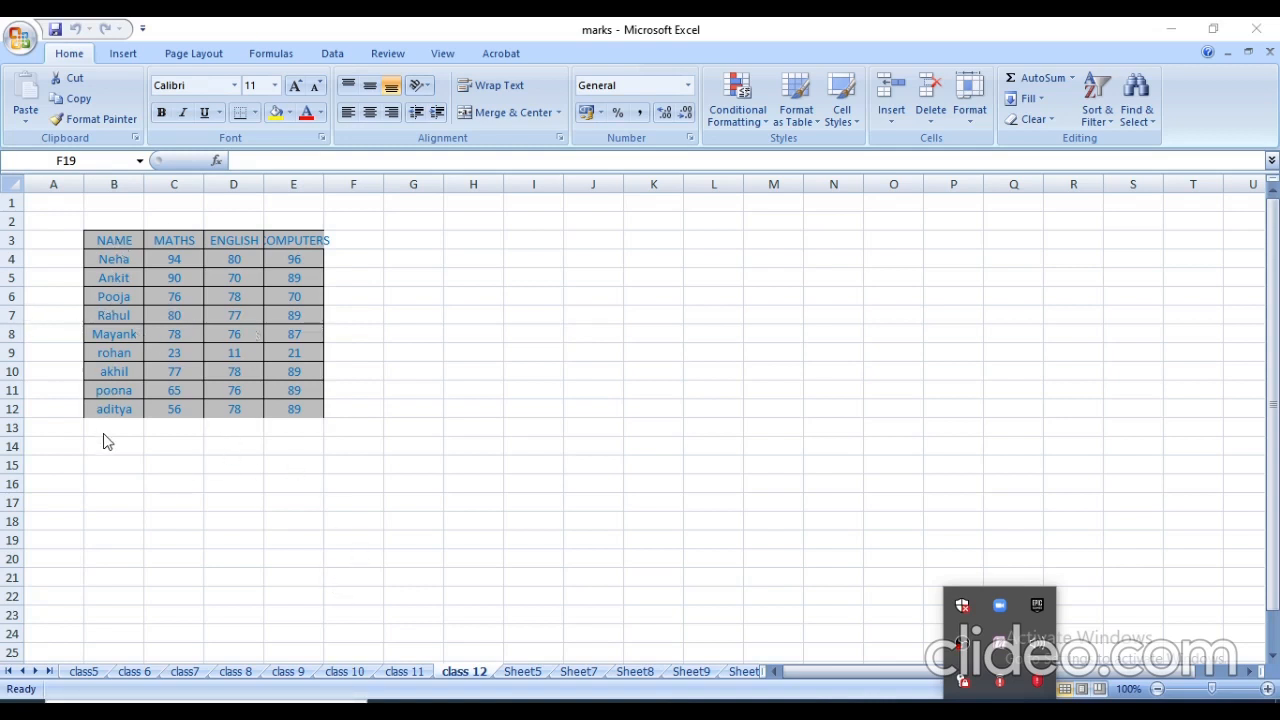
Step: On Sheet5, enter the heading "Name-student" in cell B2 and widen column B beyond the text
click(533, 668)
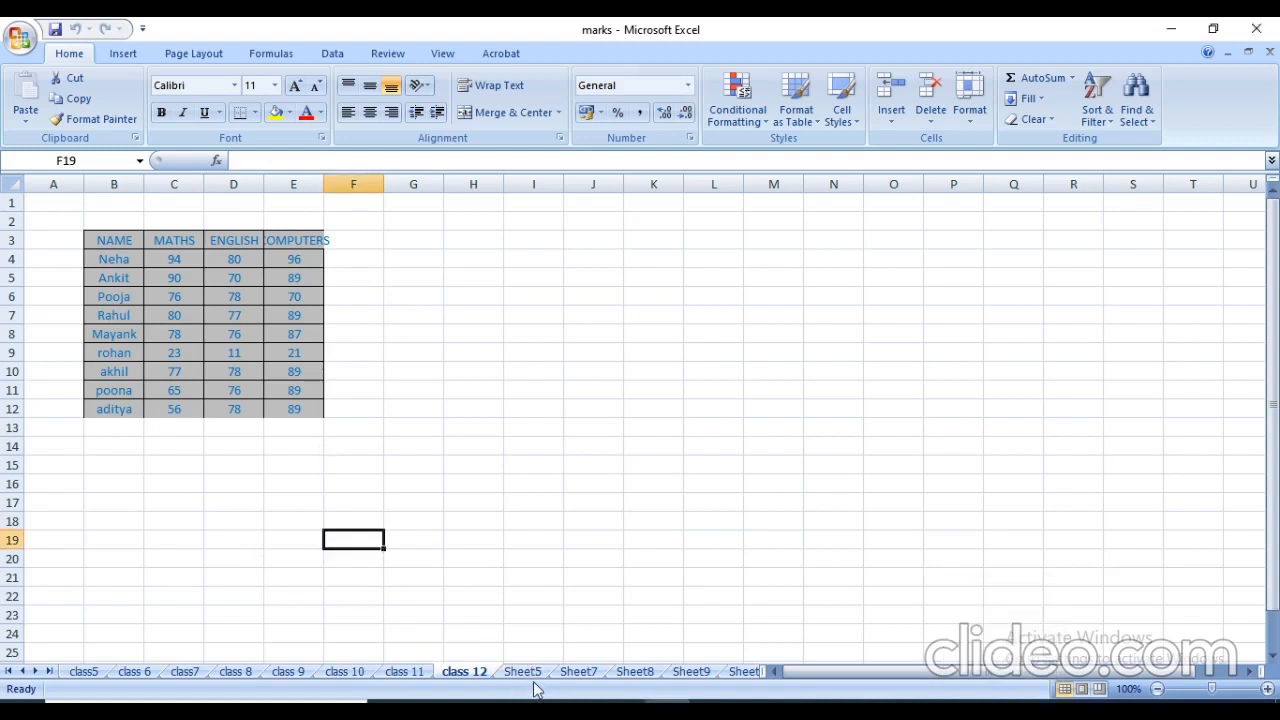
click(534, 673)
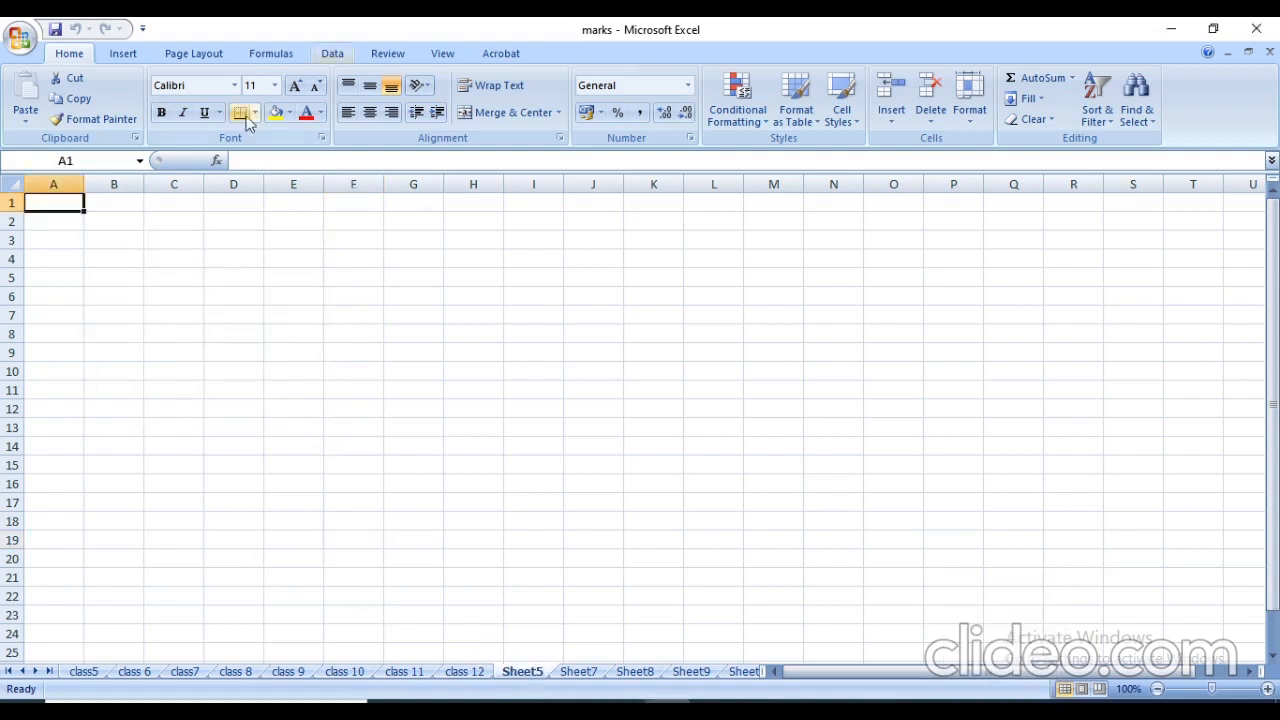
click(106, 220)
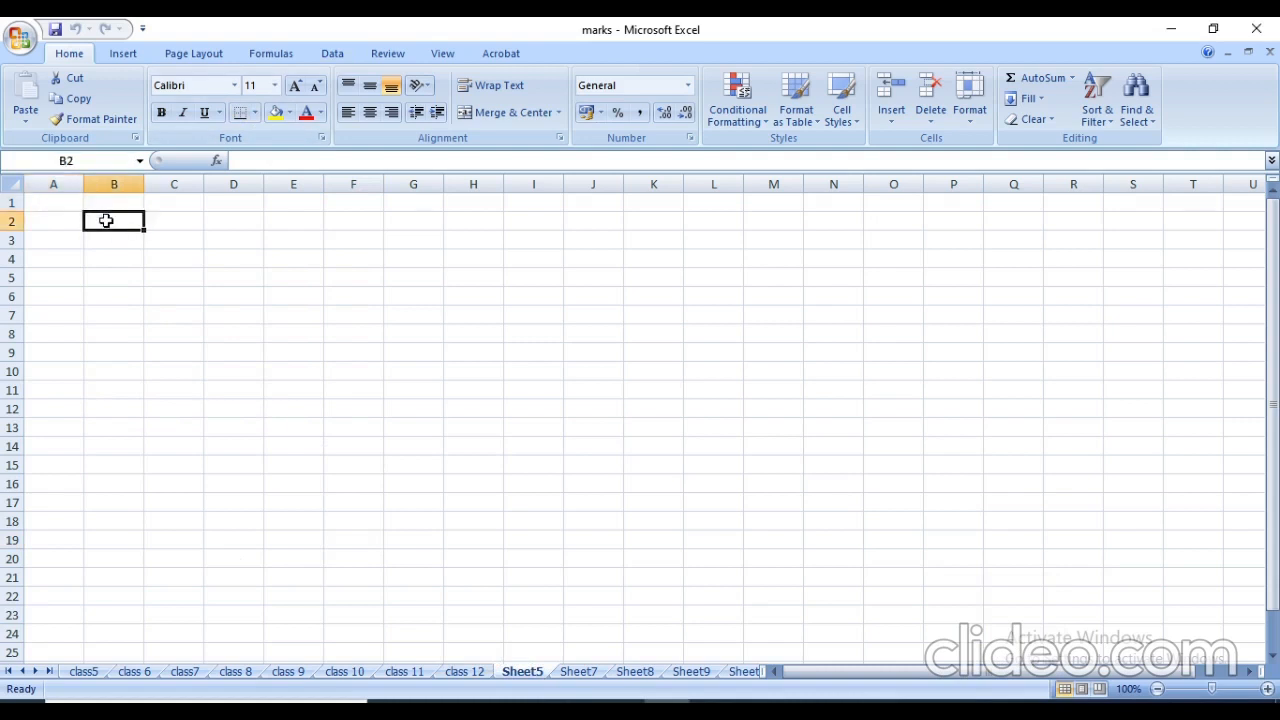
double_click(107, 221)
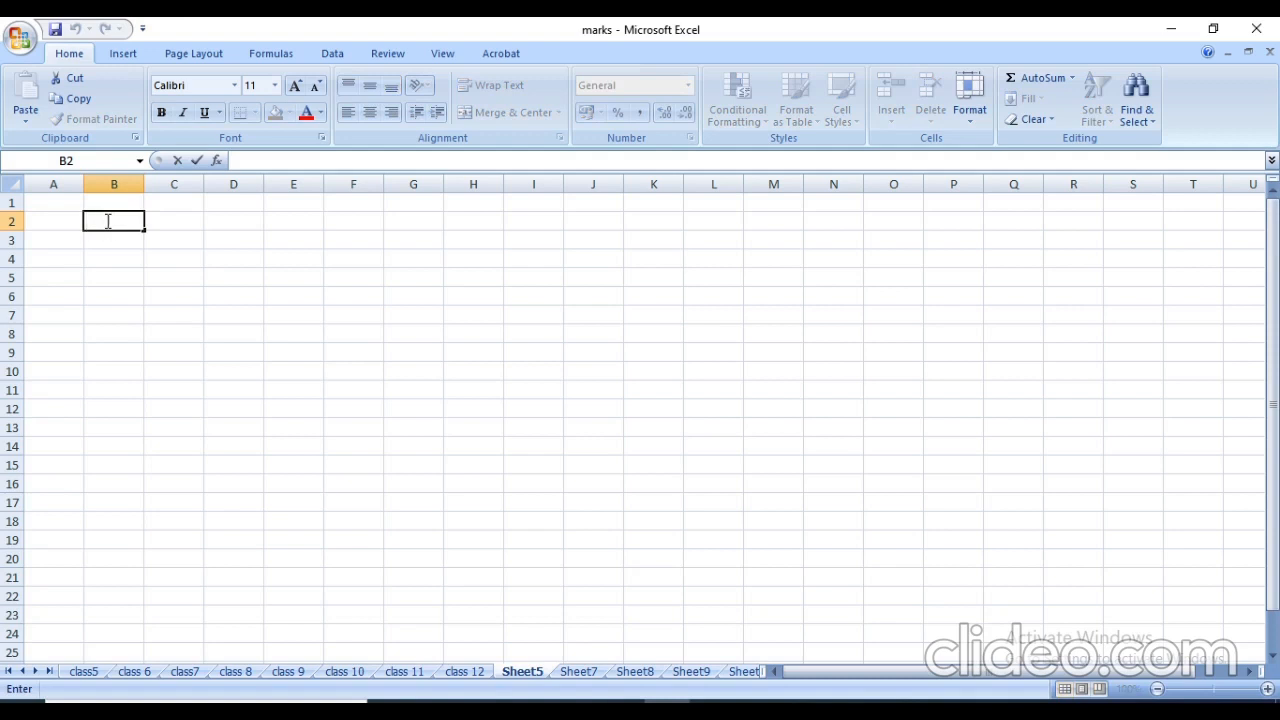
text(Name)
text(-)
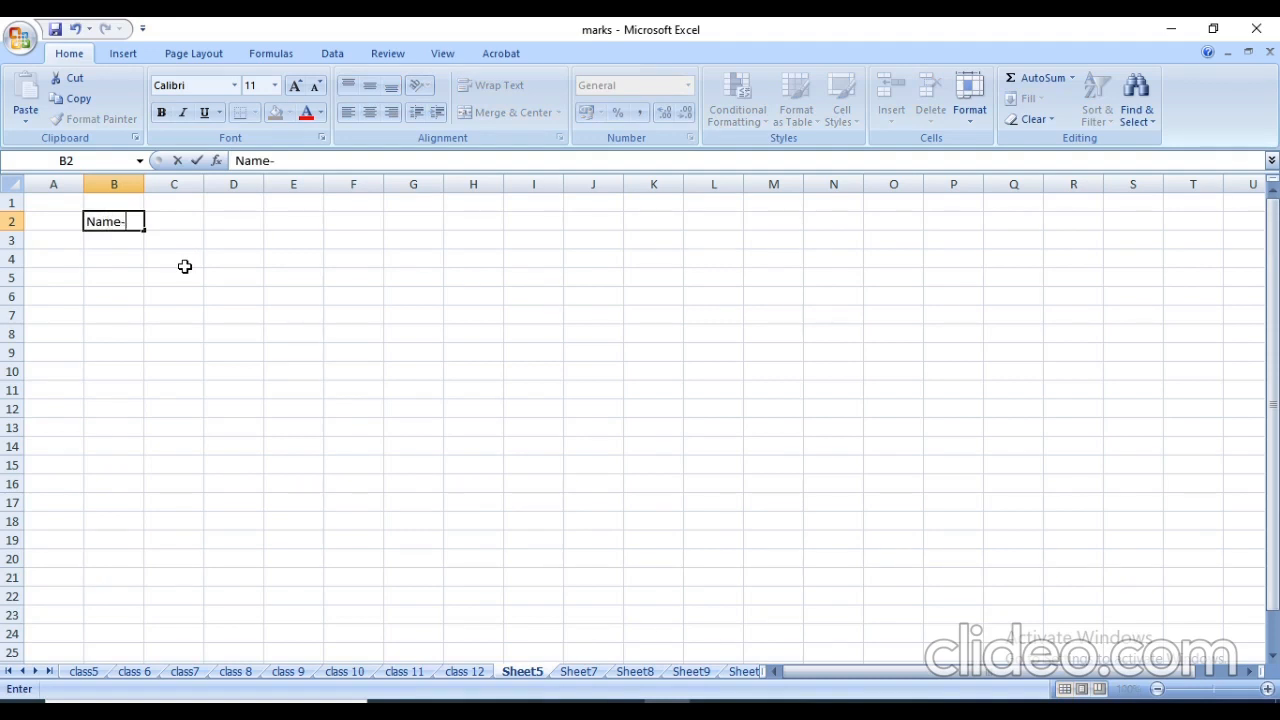
text(student)
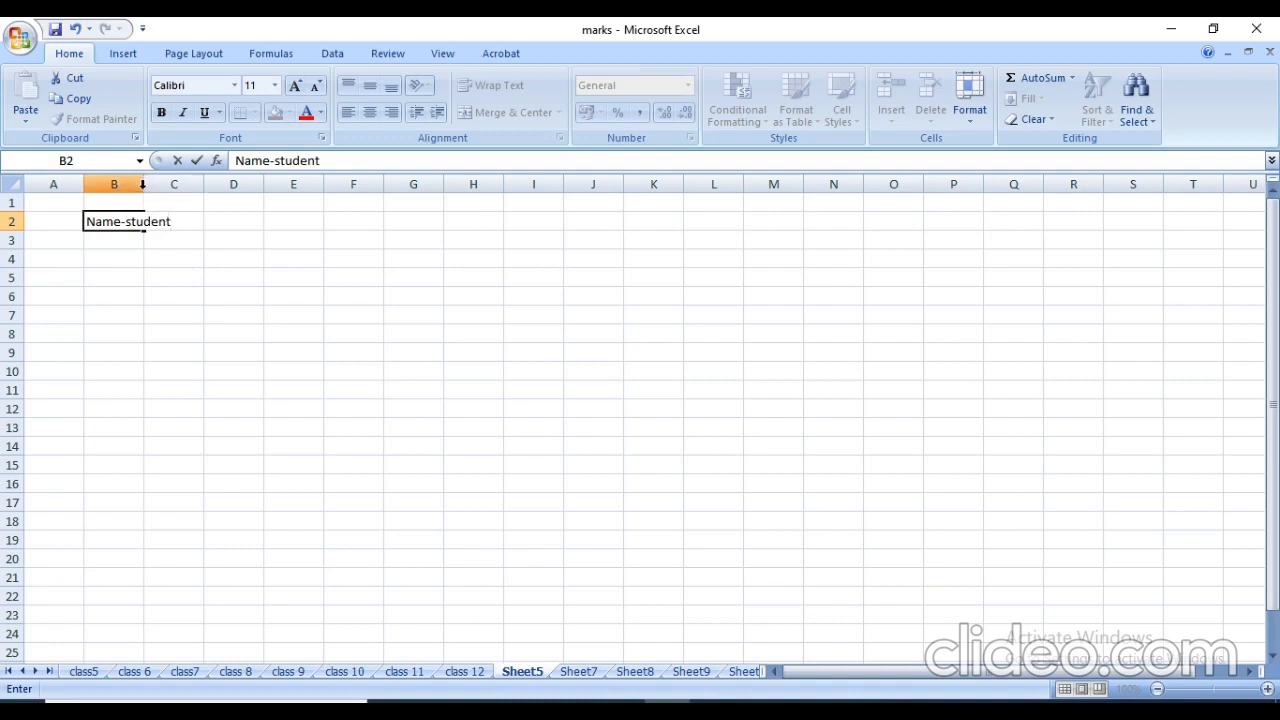
click(172, 294)
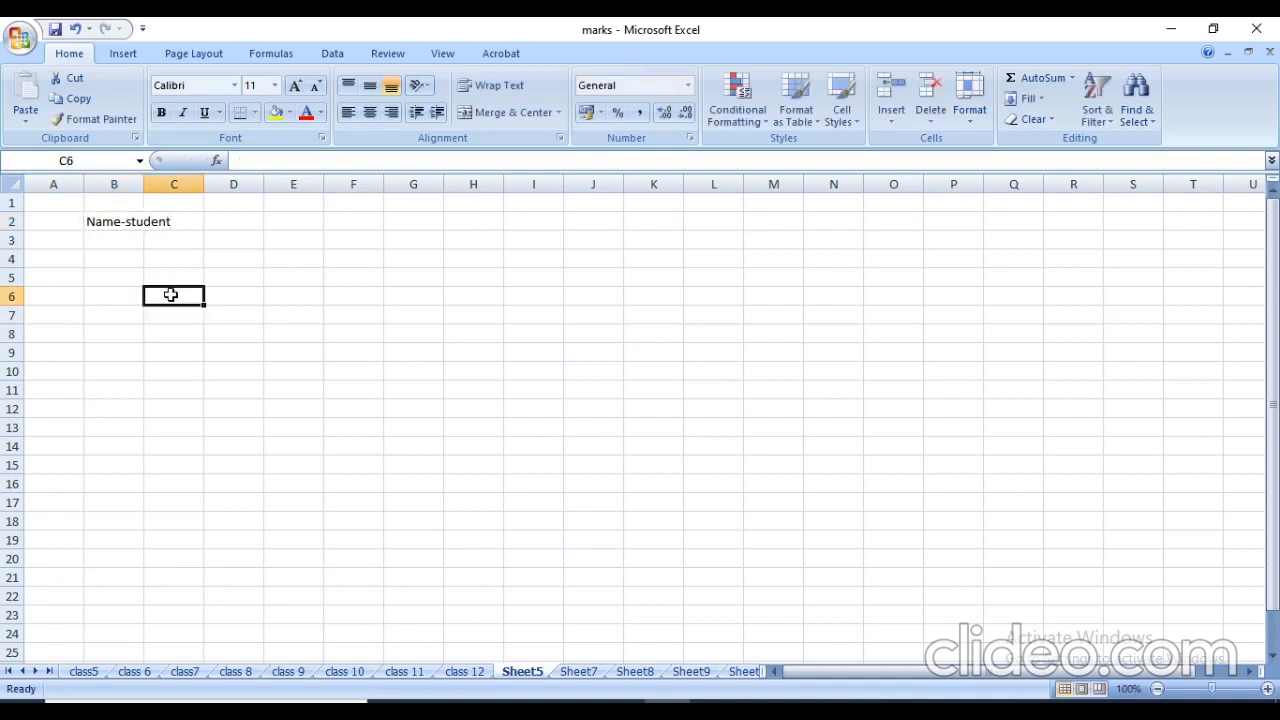
double_click(146, 184)
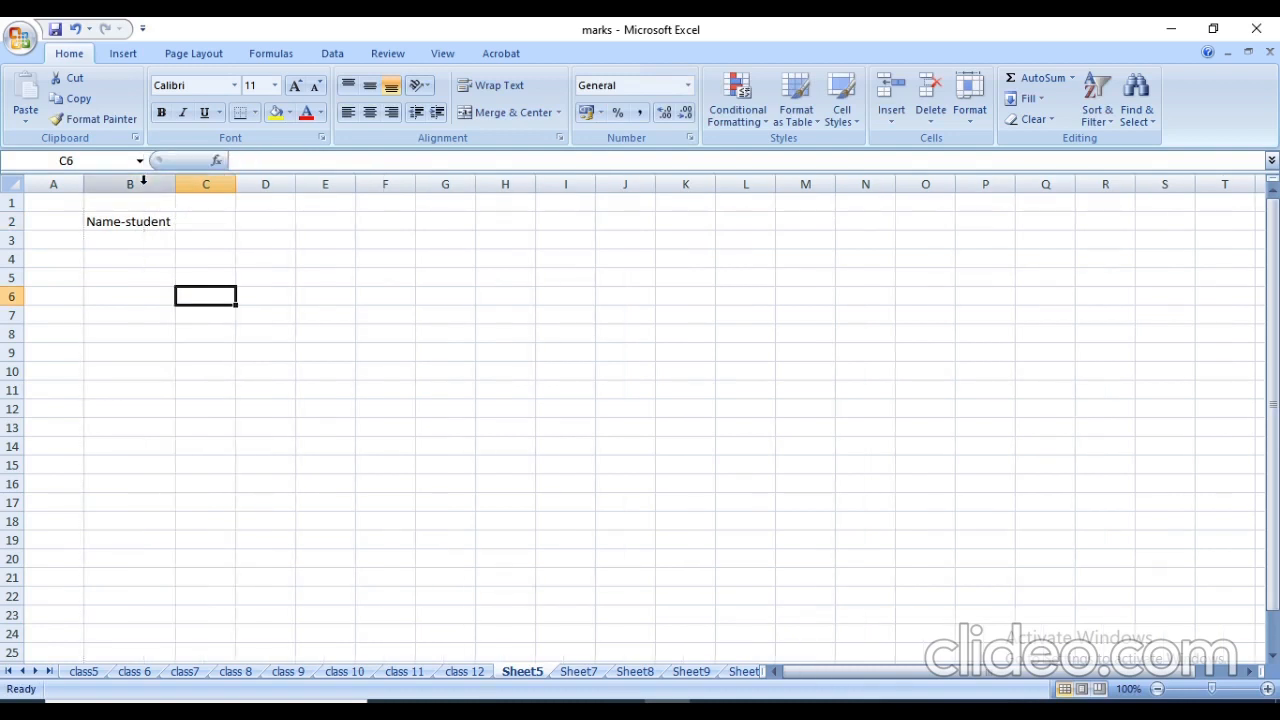
drag(177, 186, 197, 189)
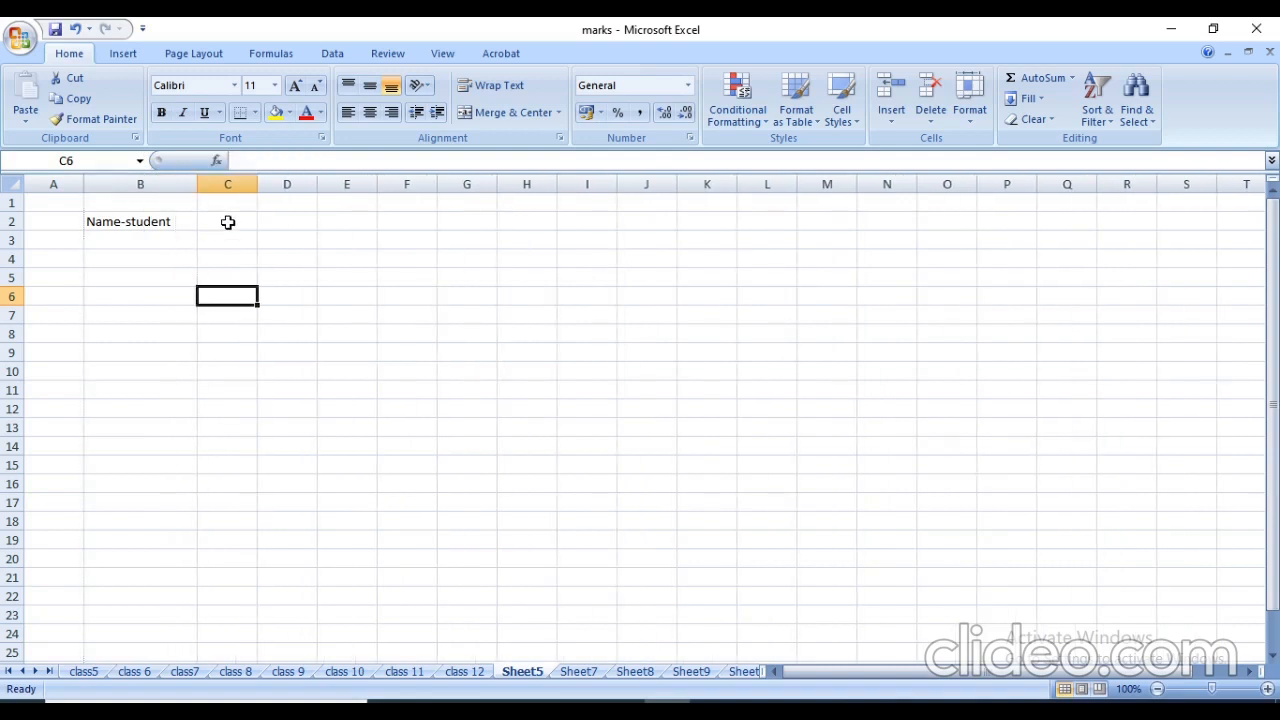
Step: Enter the heading "Phono no" in cell C2 and widen column C to leave space after the text
click(228, 222)
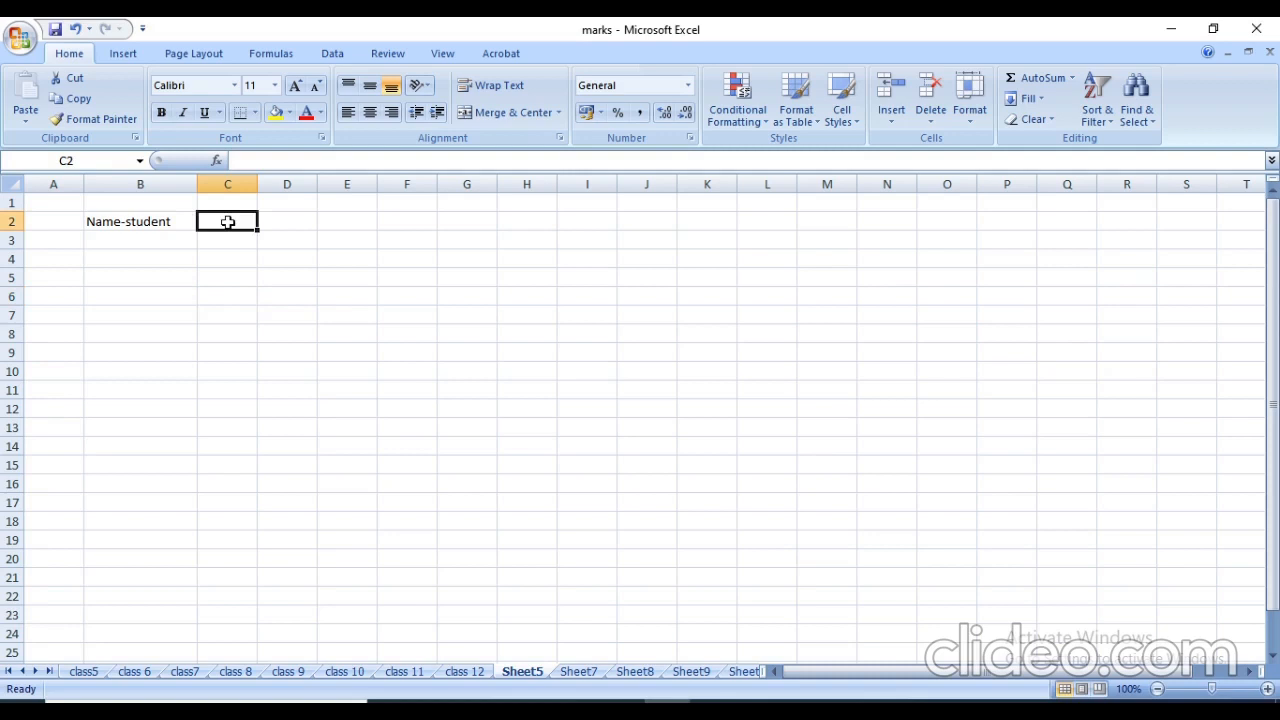
text(Phono)
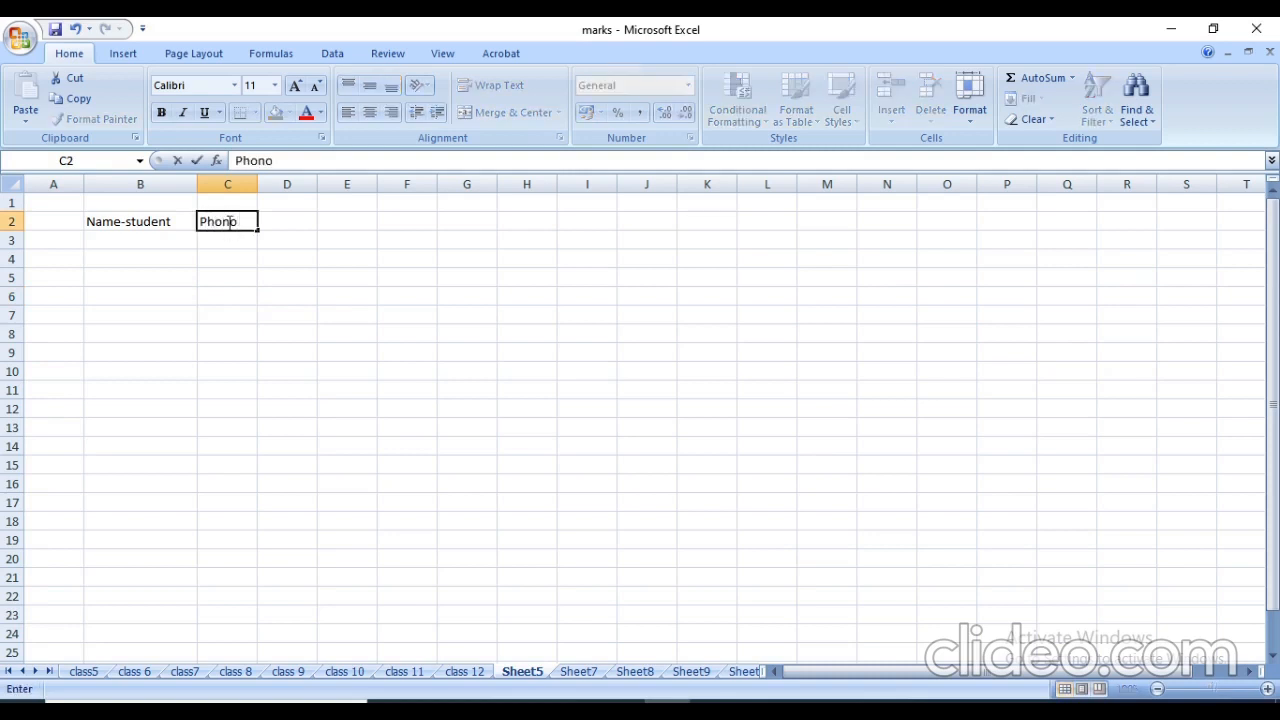
text( nu)
key(BackSpace)
text(o)
click(325, 236)
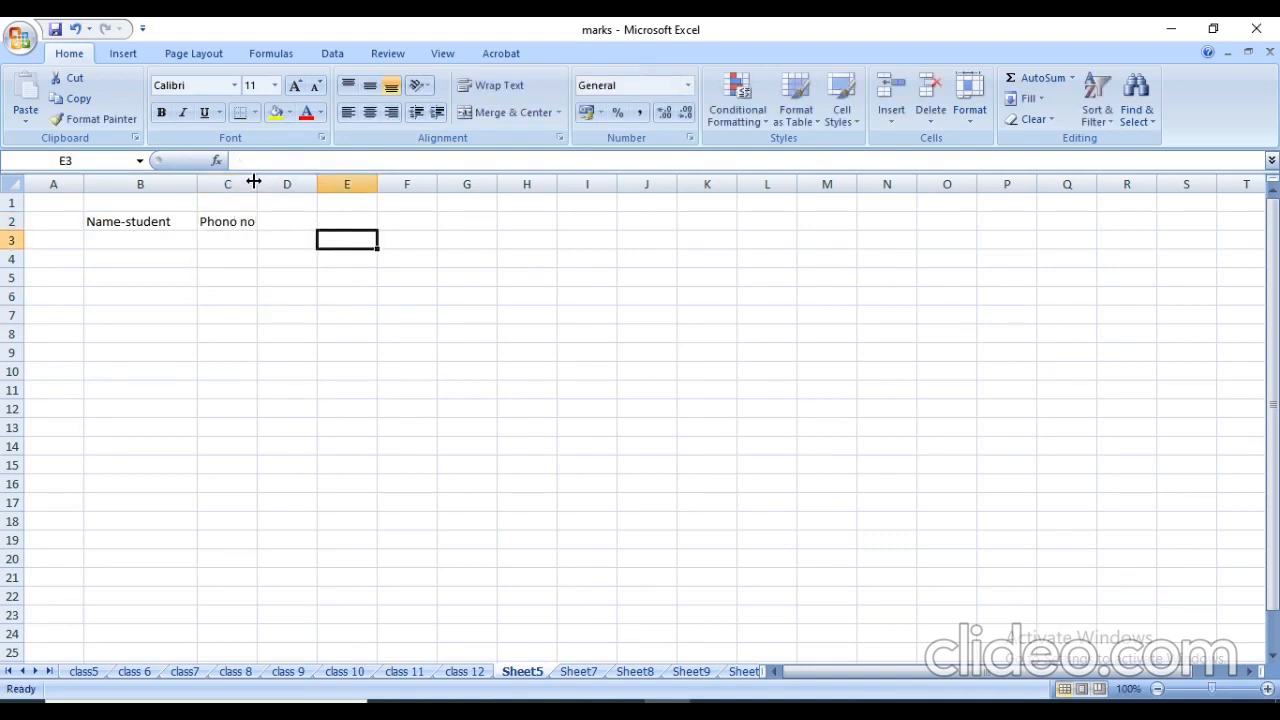
drag(258, 184, 295, 185)
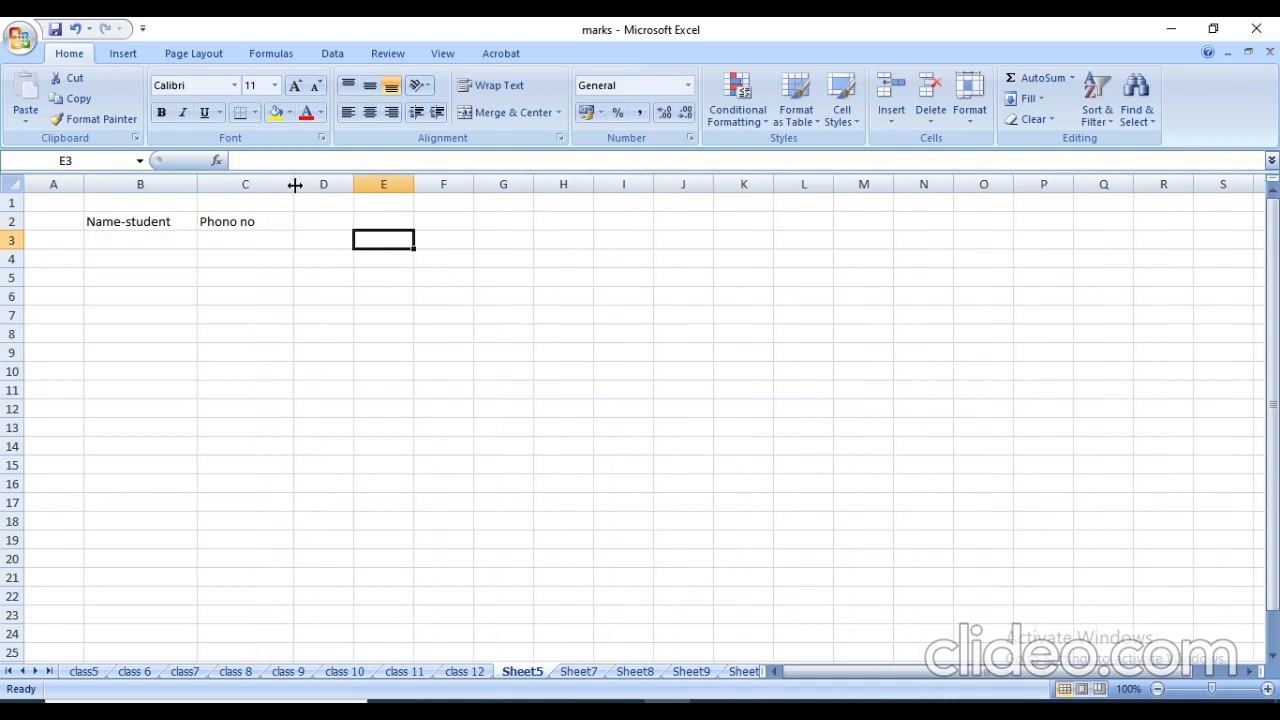
Step: Enter the heading "address" in cell D2 and widen column D slightly
click(316, 221)
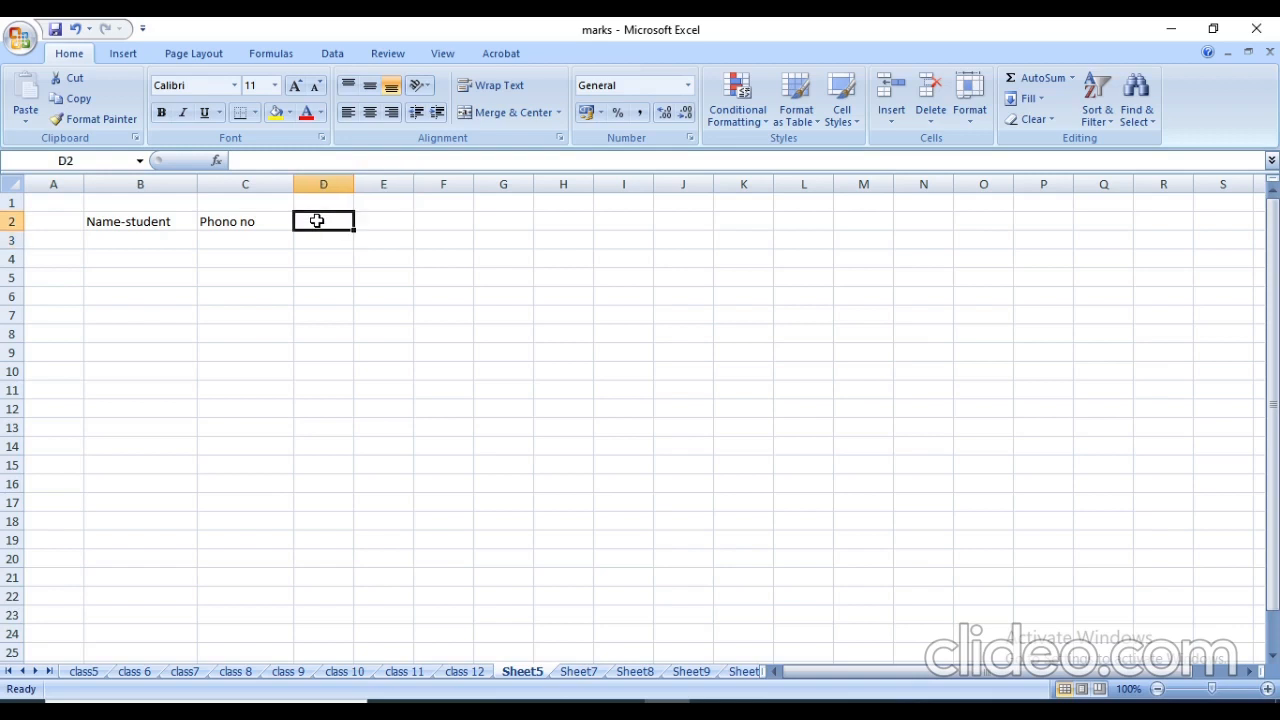
text(address)
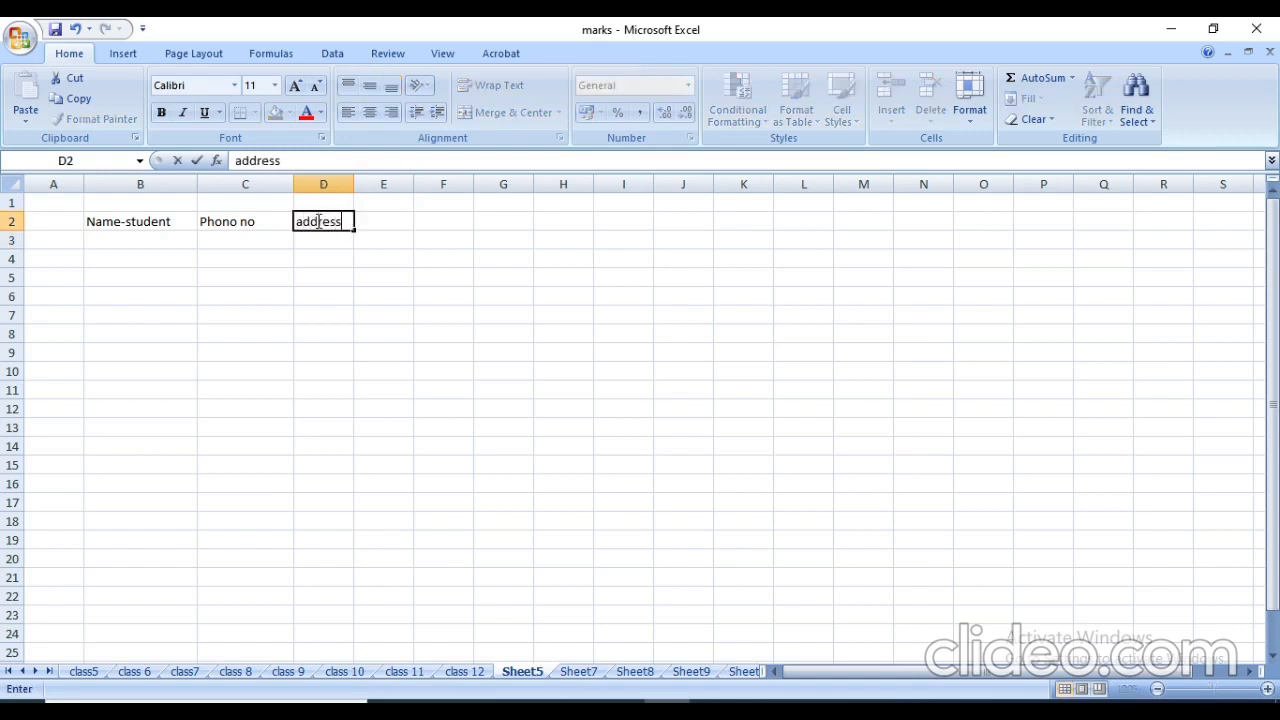
click(406, 262)
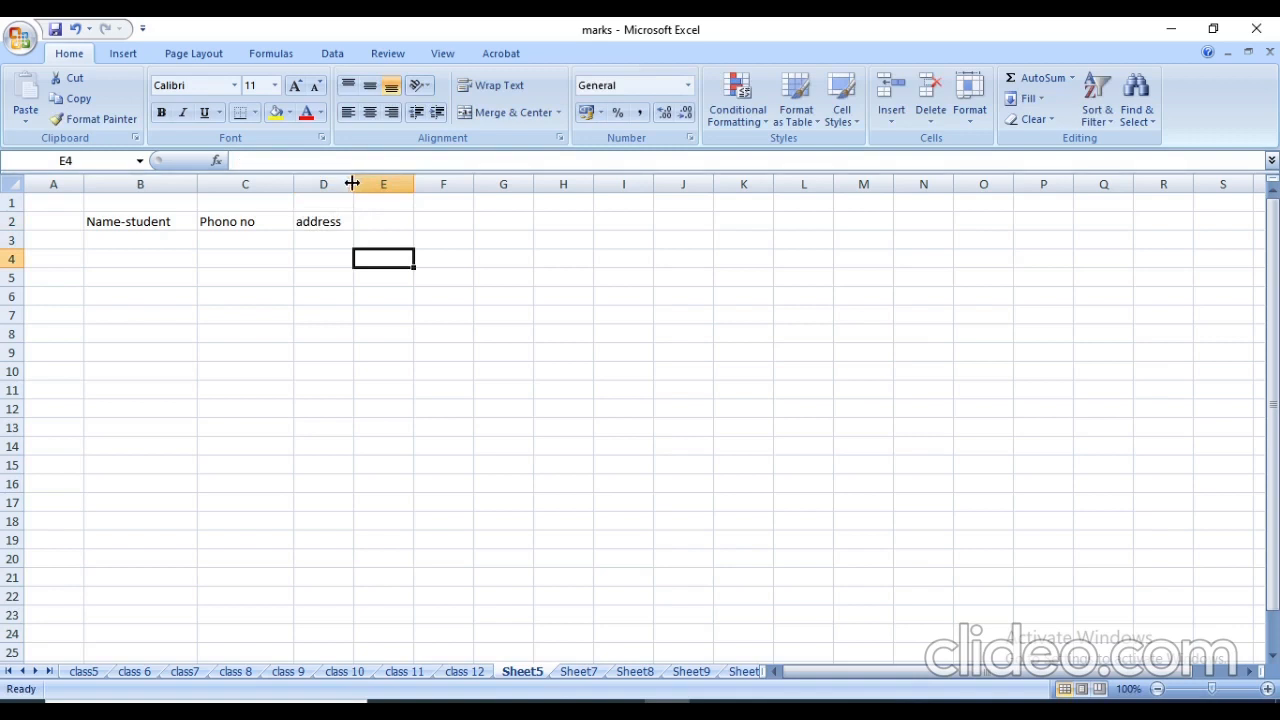
drag(352, 184, 378, 184)
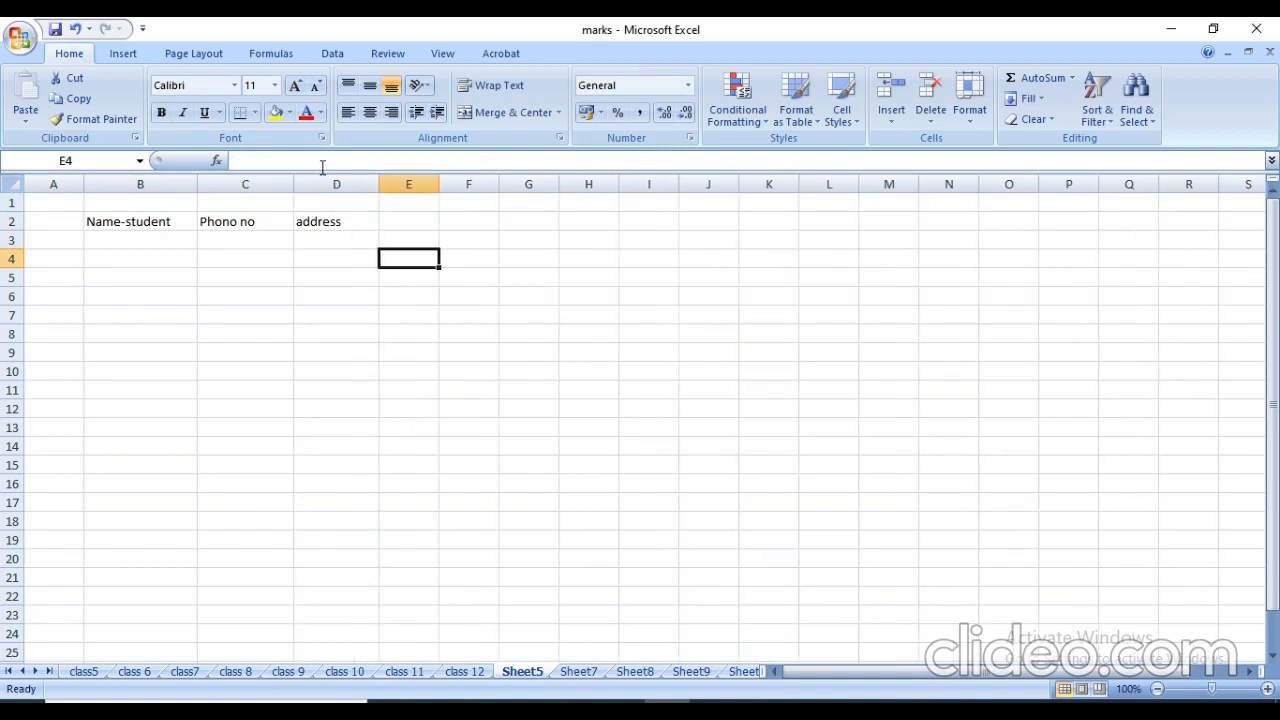
click(321, 230)
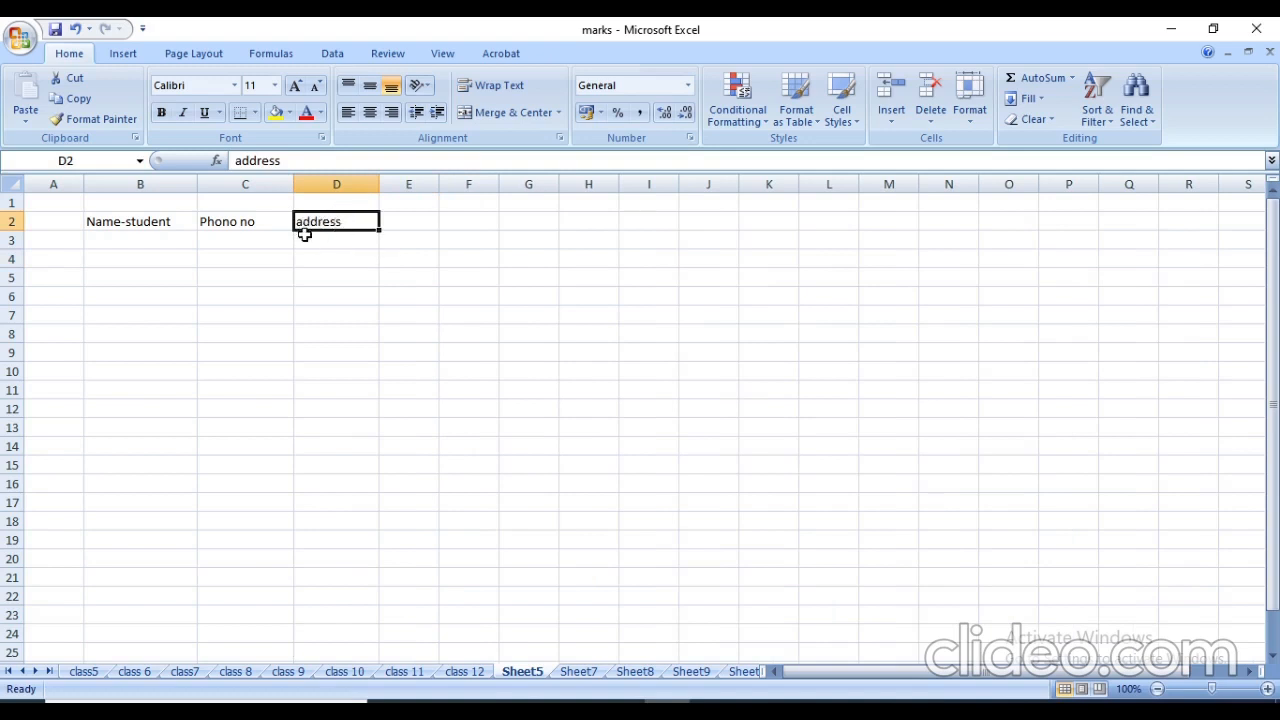
text(aaa)
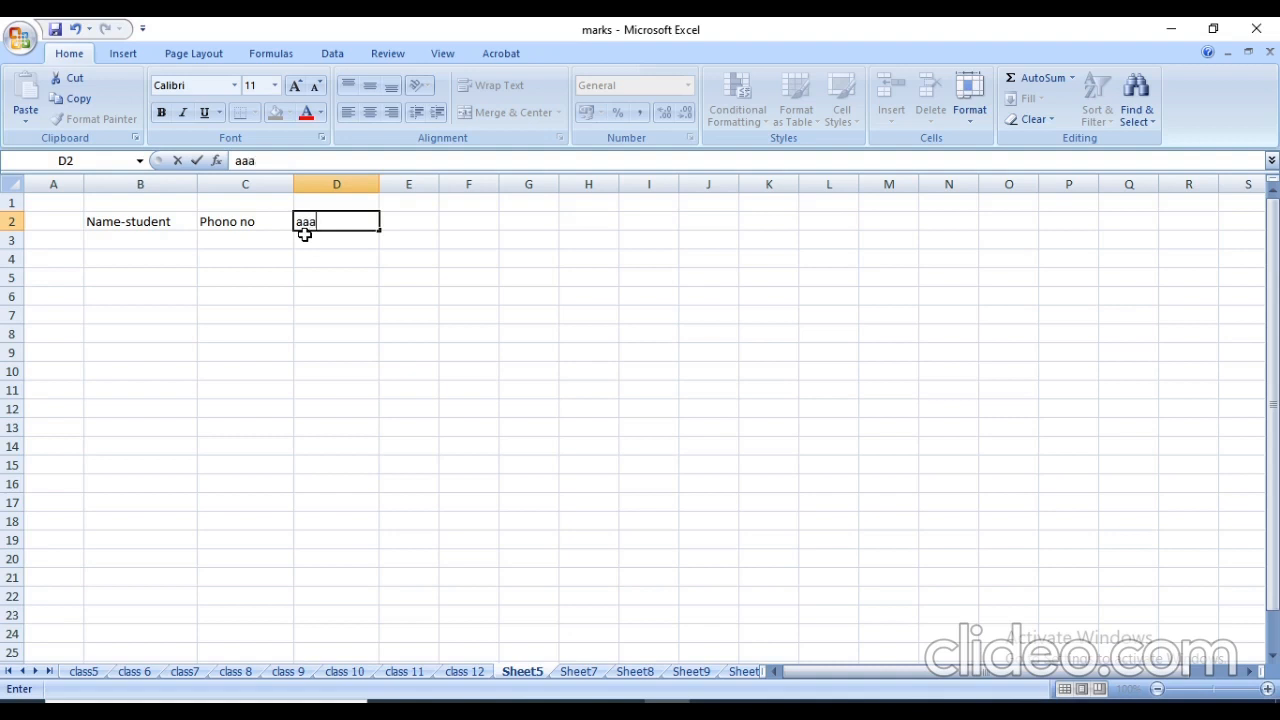
text(aaaa)
key(BackSpace)
key(BackSpace)
key(BackSpace)
key(BackSpace)
key(BackSpace)
key(BackSpace)
key(BackSpace)
click(77, 29)
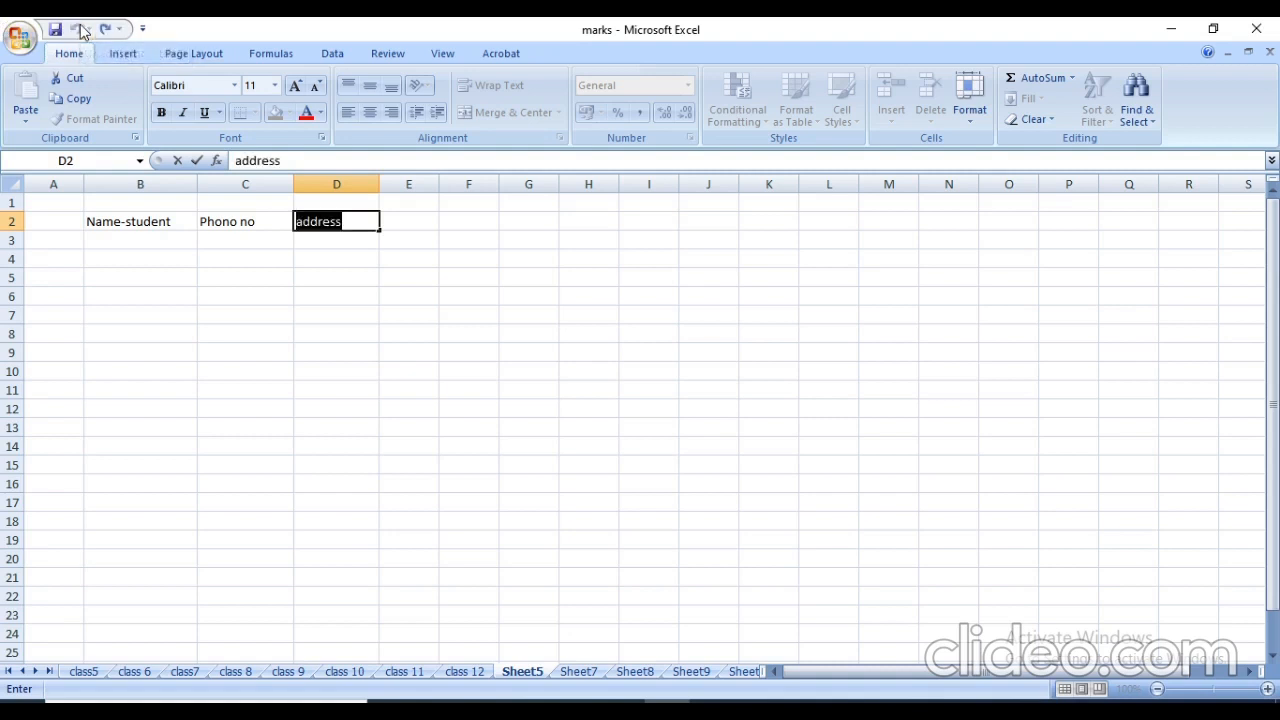
click(268, 284)
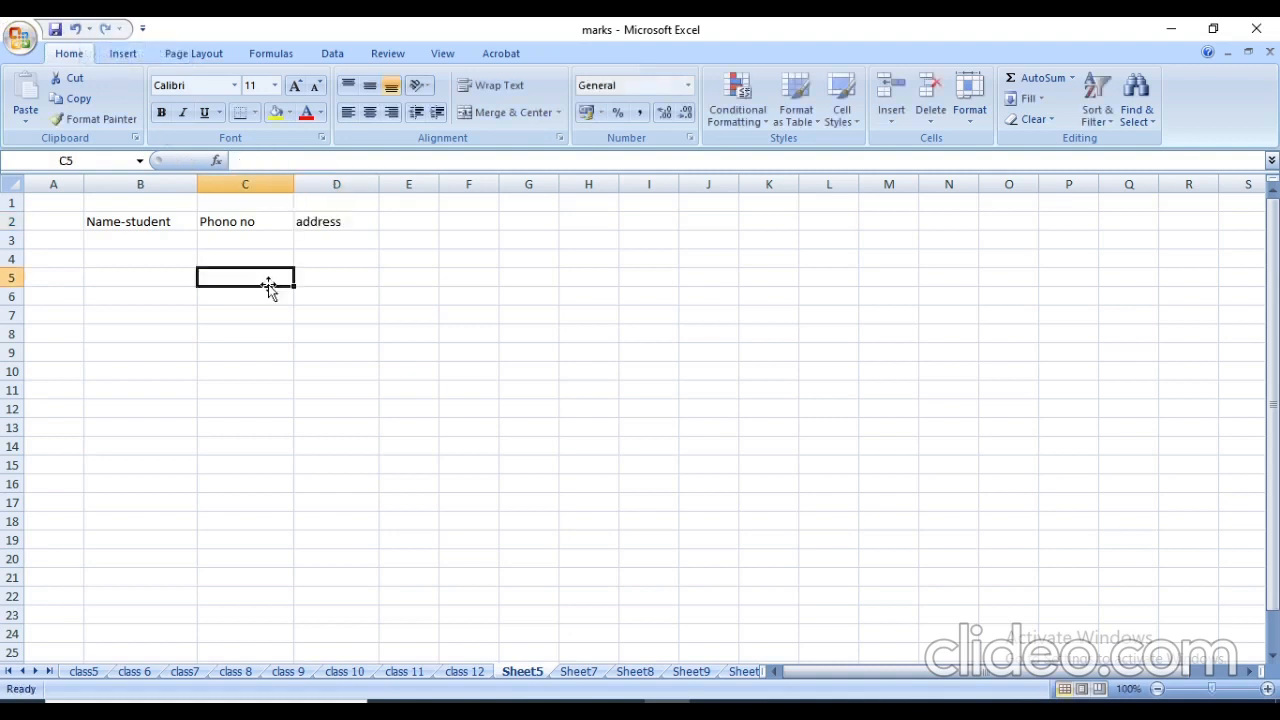
Step: Capitalize the first letter of the heading in cell D2 so it reads "Address"
click(334, 220)
double_click(334, 220)
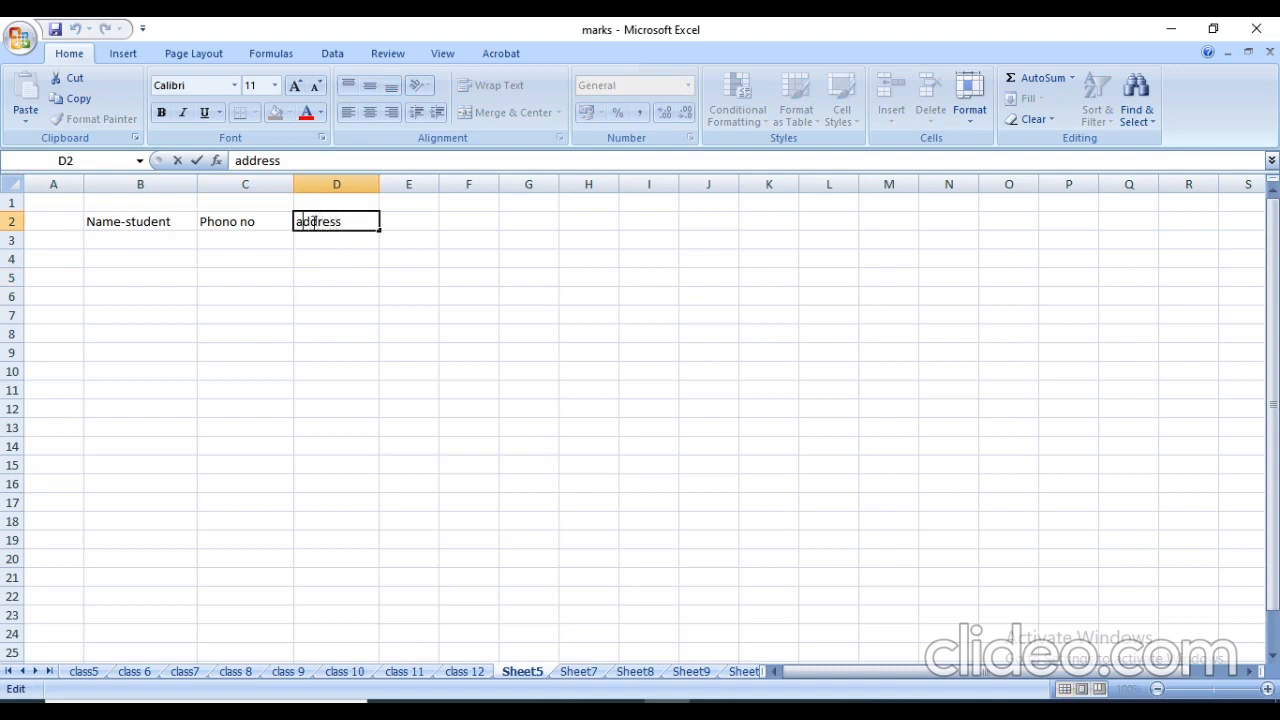
click(242, 163)
key(BackSpace)
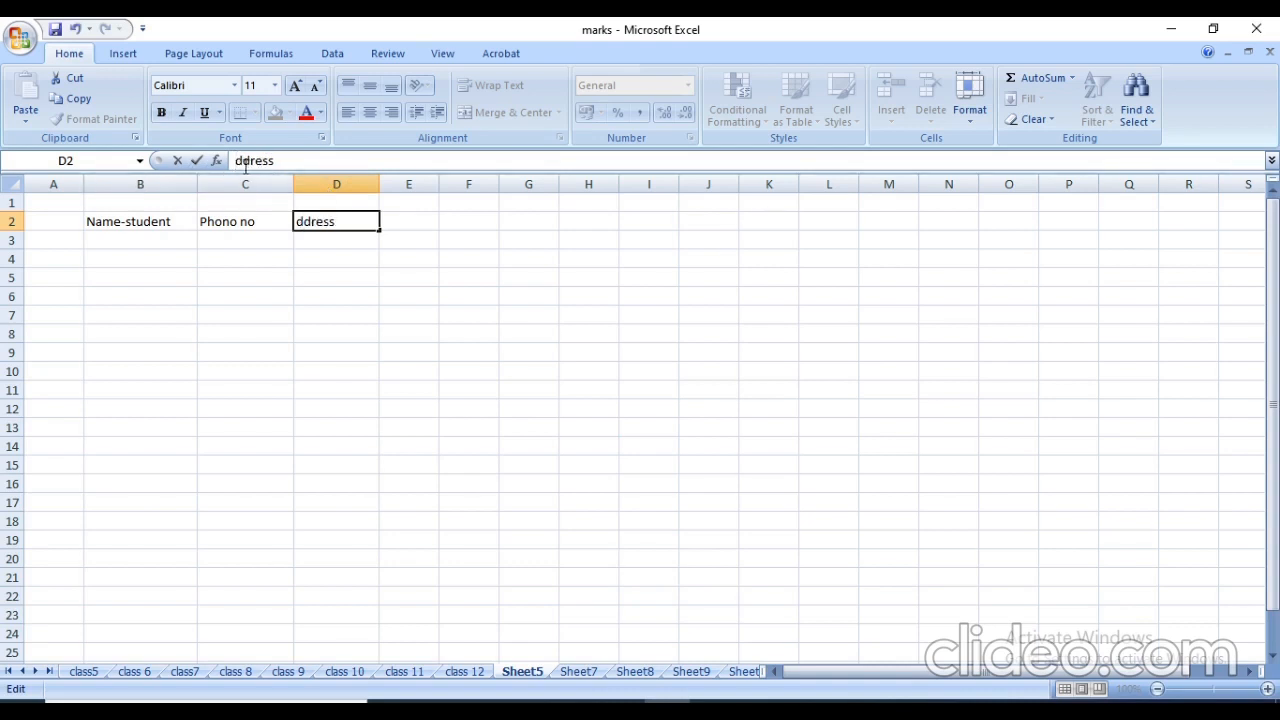
text(A)
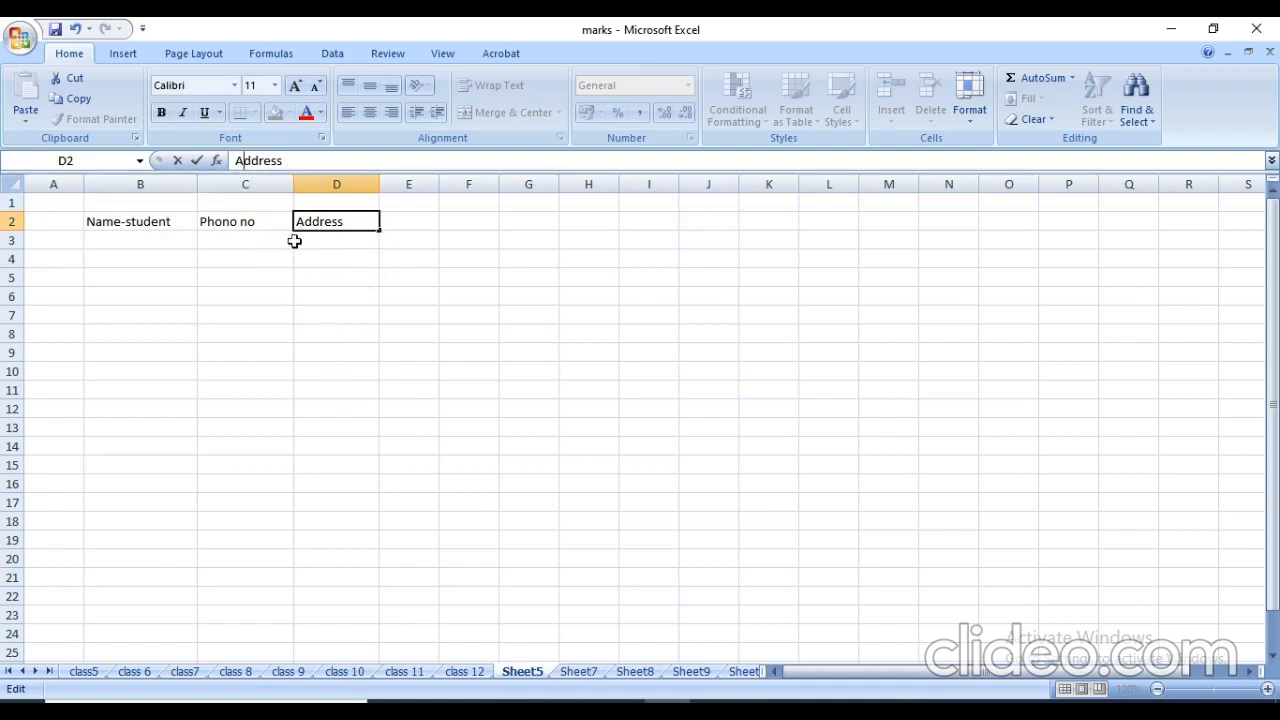
click(143, 240)
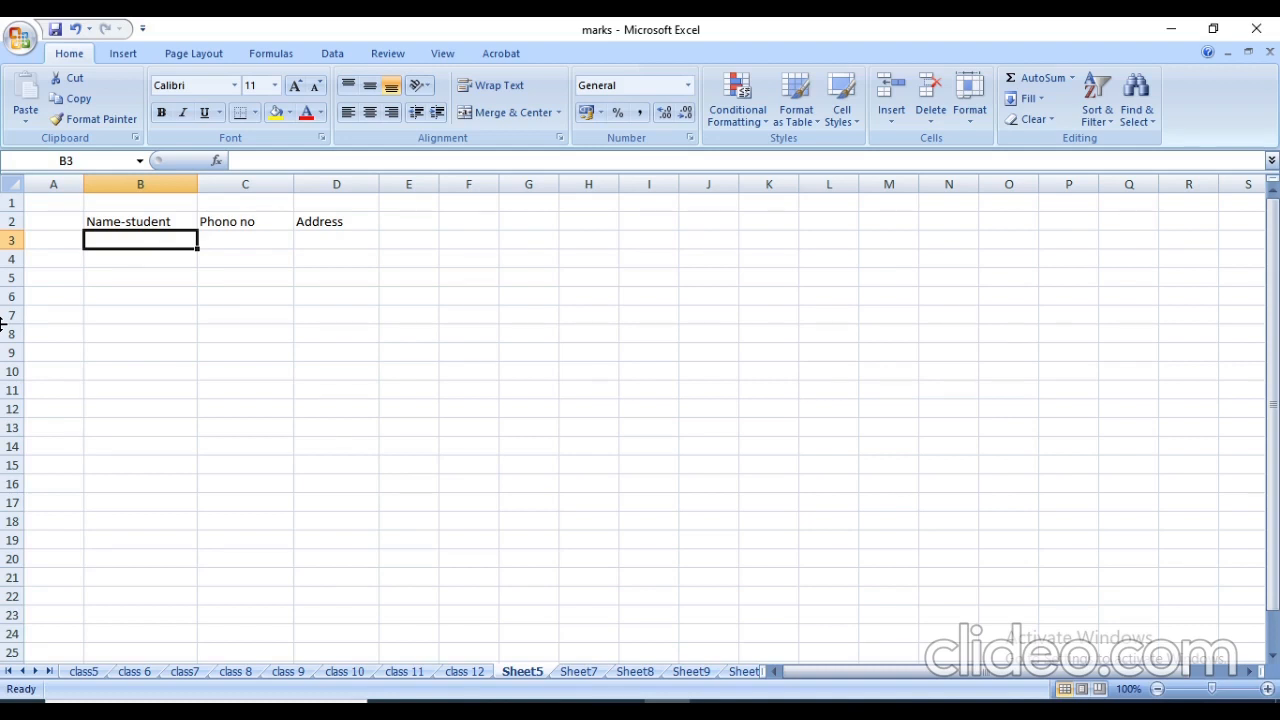
Step: Center the Name-student heading in B2 horizontally, and switch it to right alignment
click(129, 222)
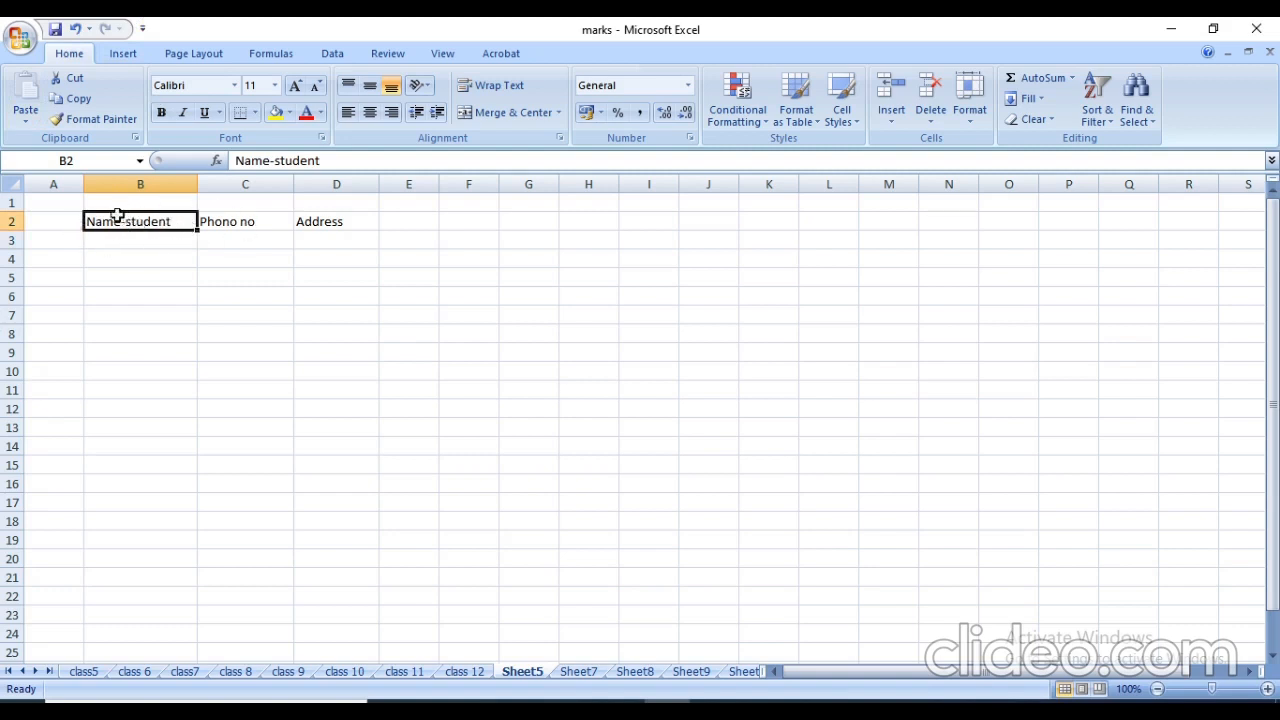
click(370, 112)
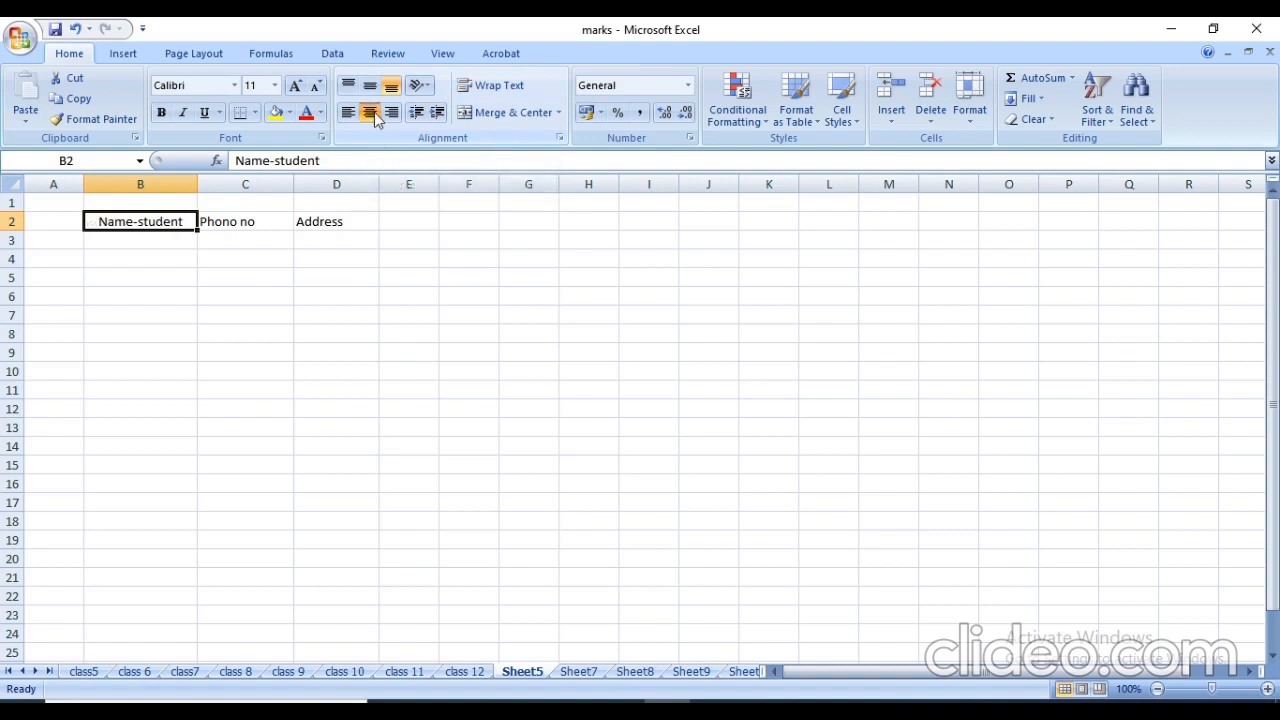
click(393, 113)
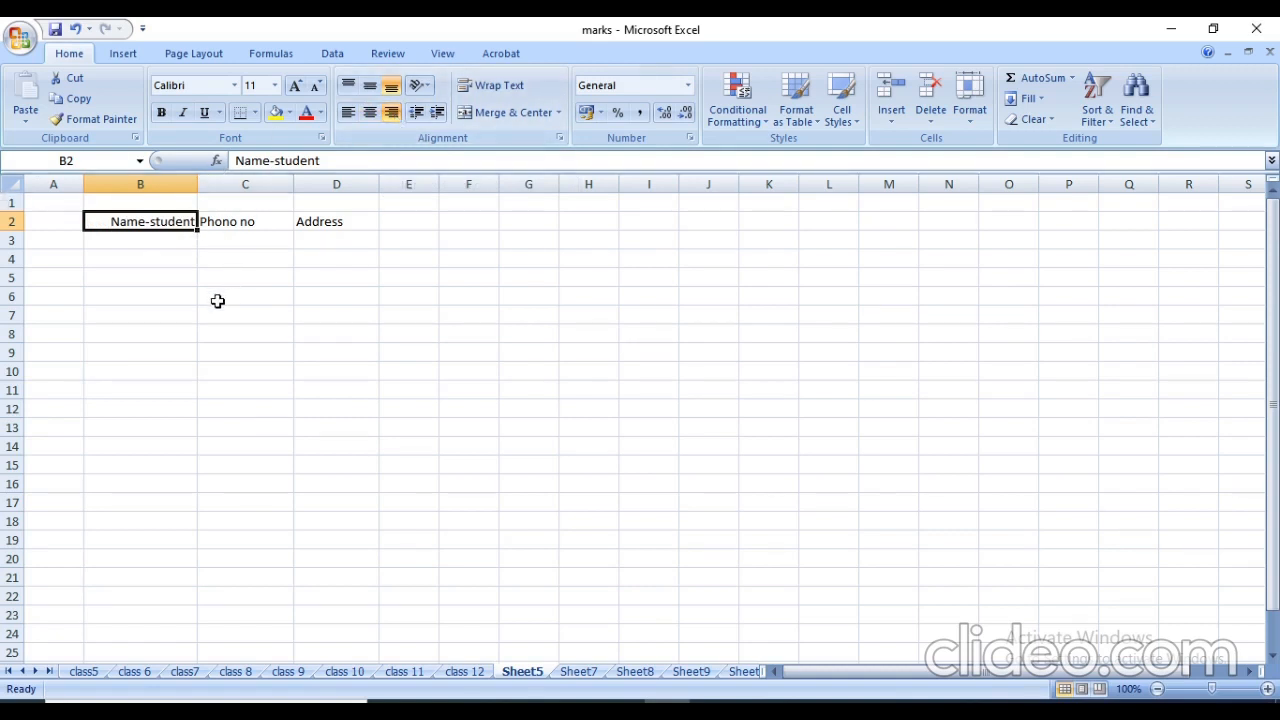
click(217, 301)
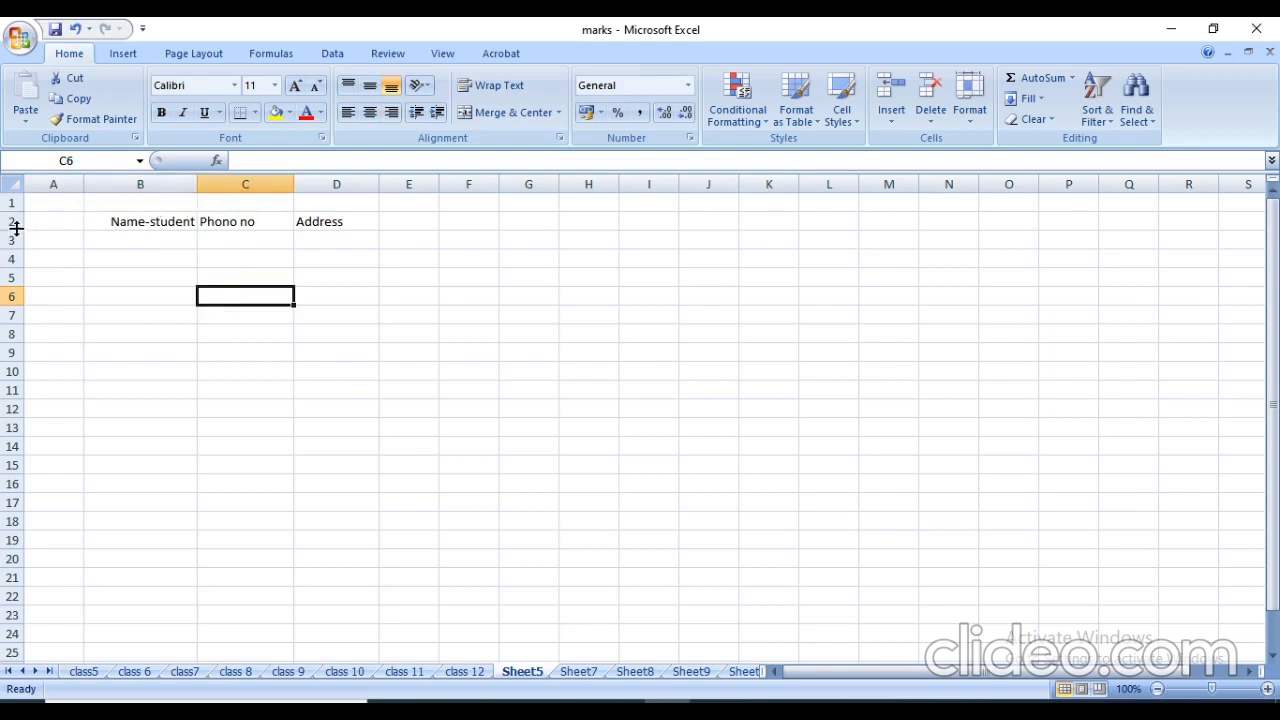
Step: Make row 2 taller and vertically middle-align the headings in B2, C2 and D2
drag(16, 229, 13, 268)
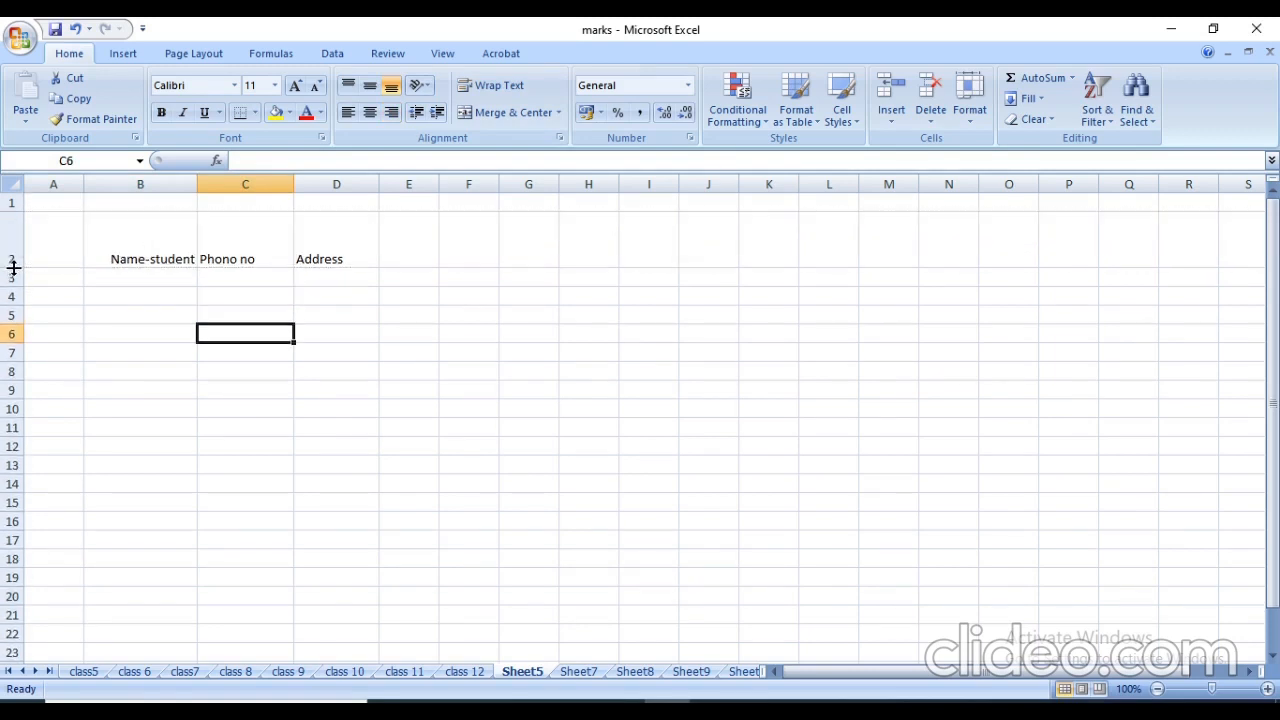
click(174, 254)
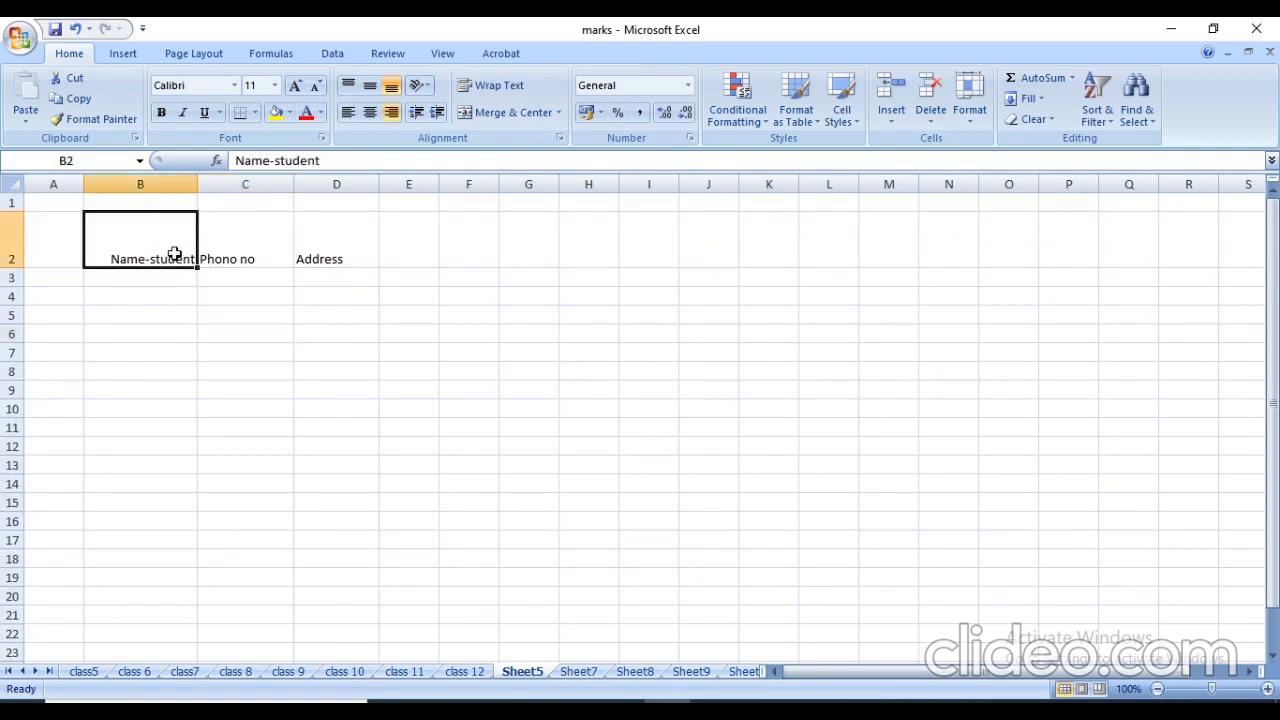
click(370, 88)
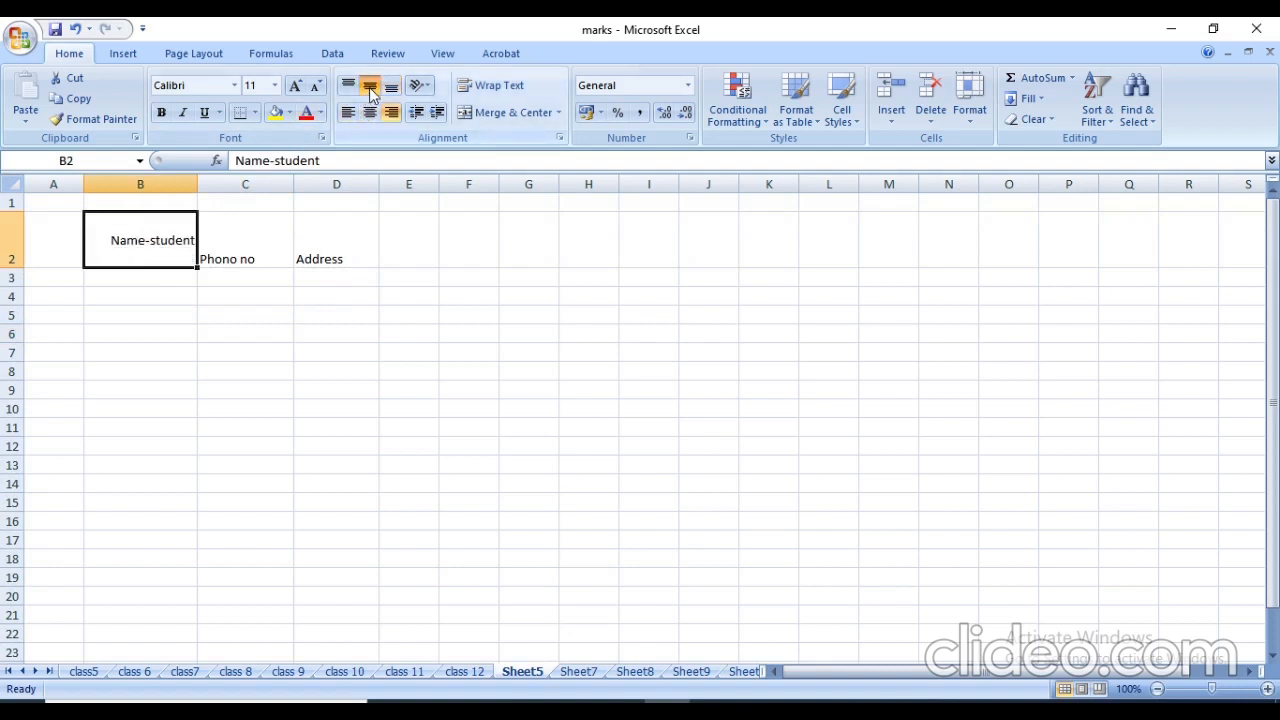
click(260, 257)
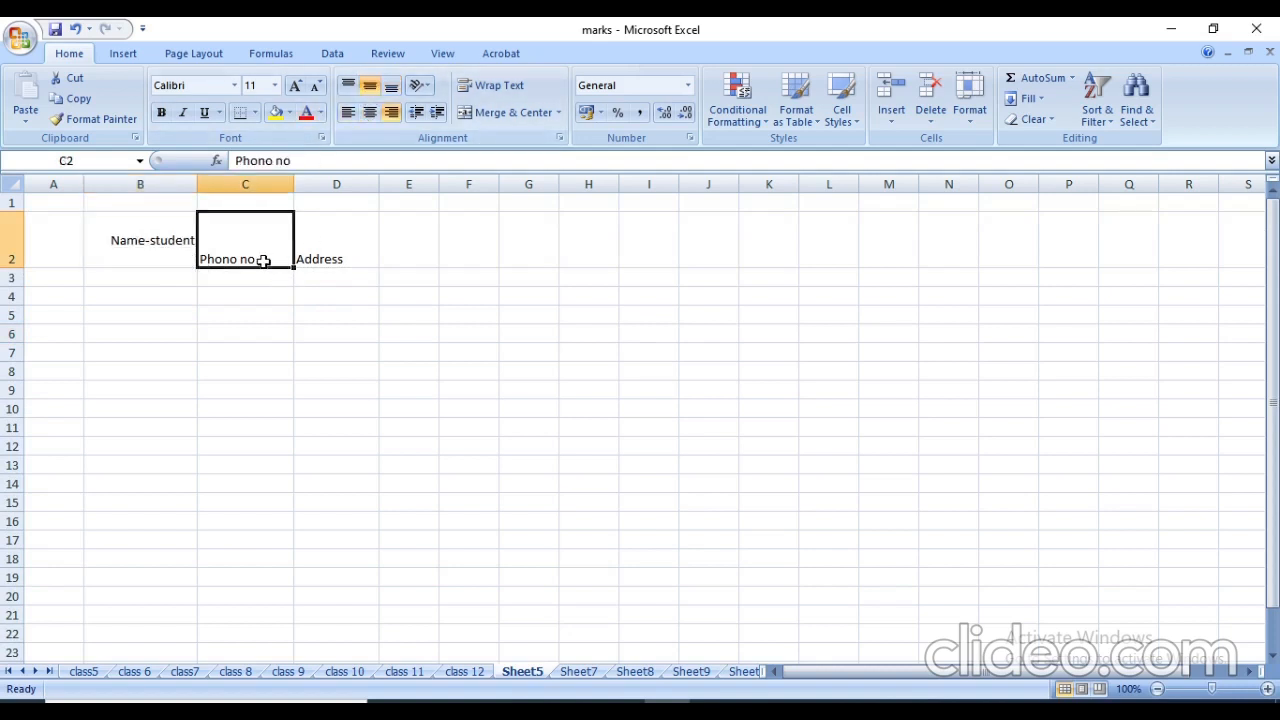
click(370, 86)
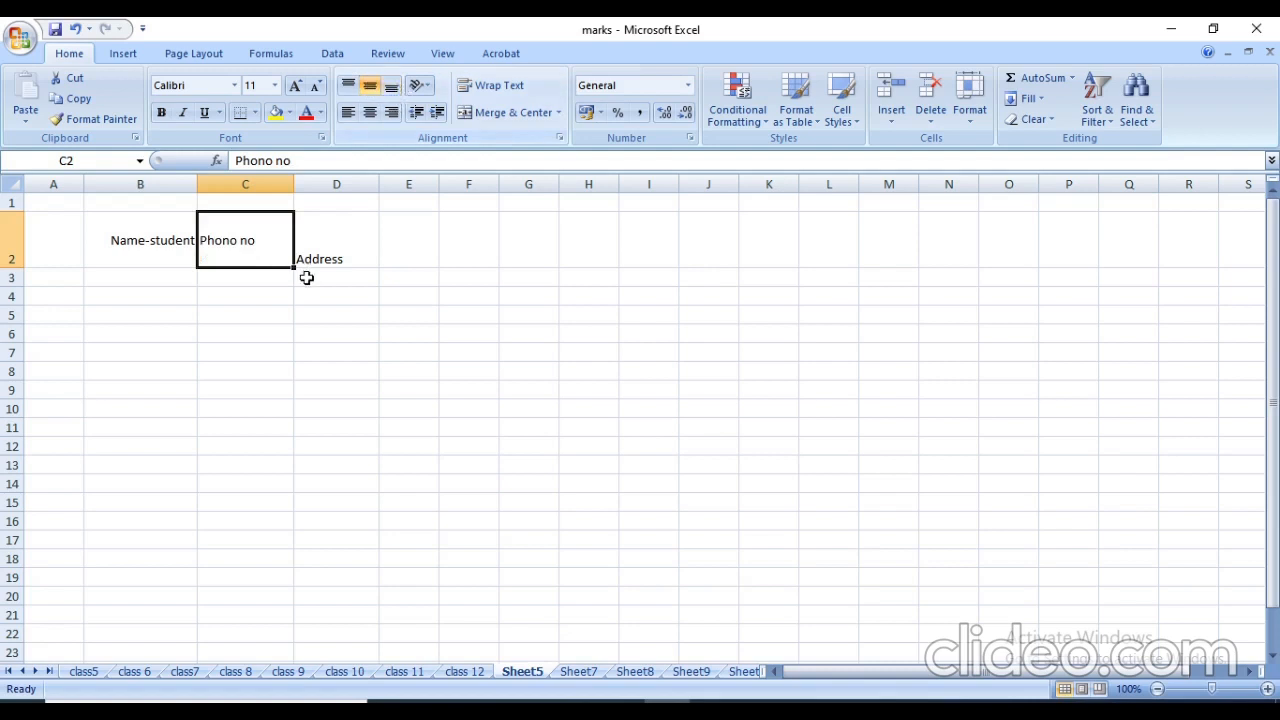
click(326, 251)
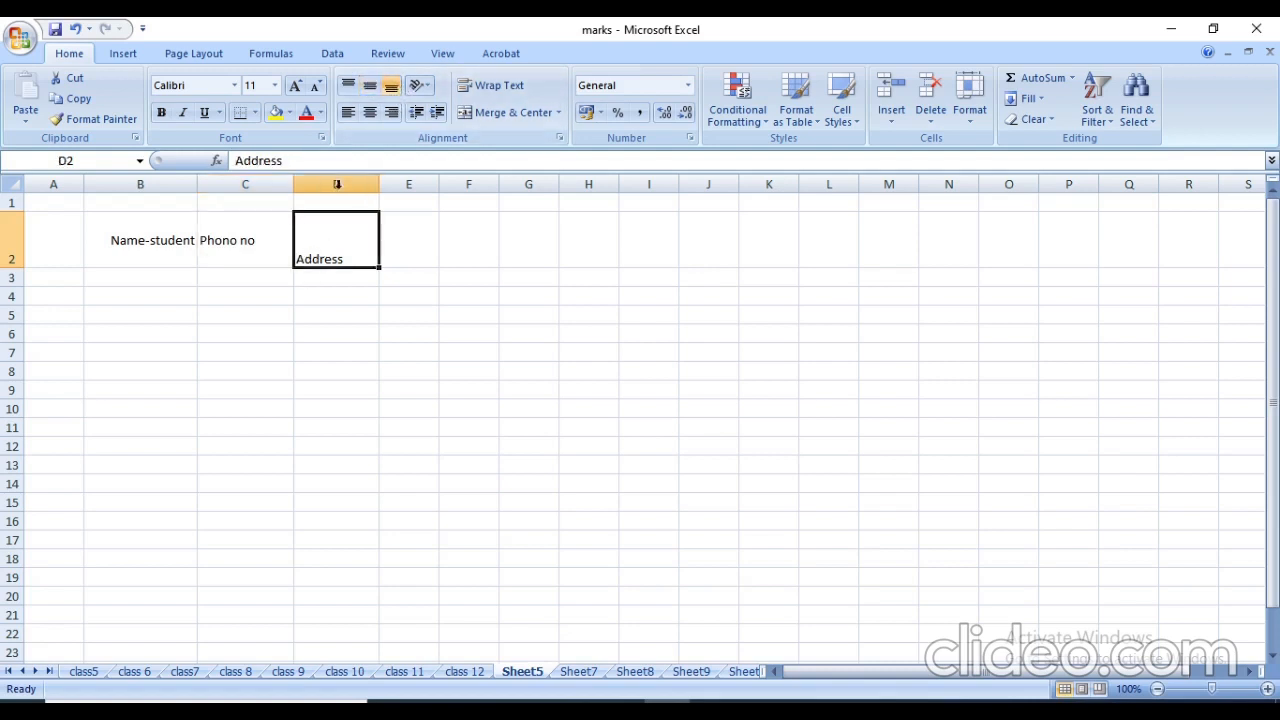
click(377, 89)
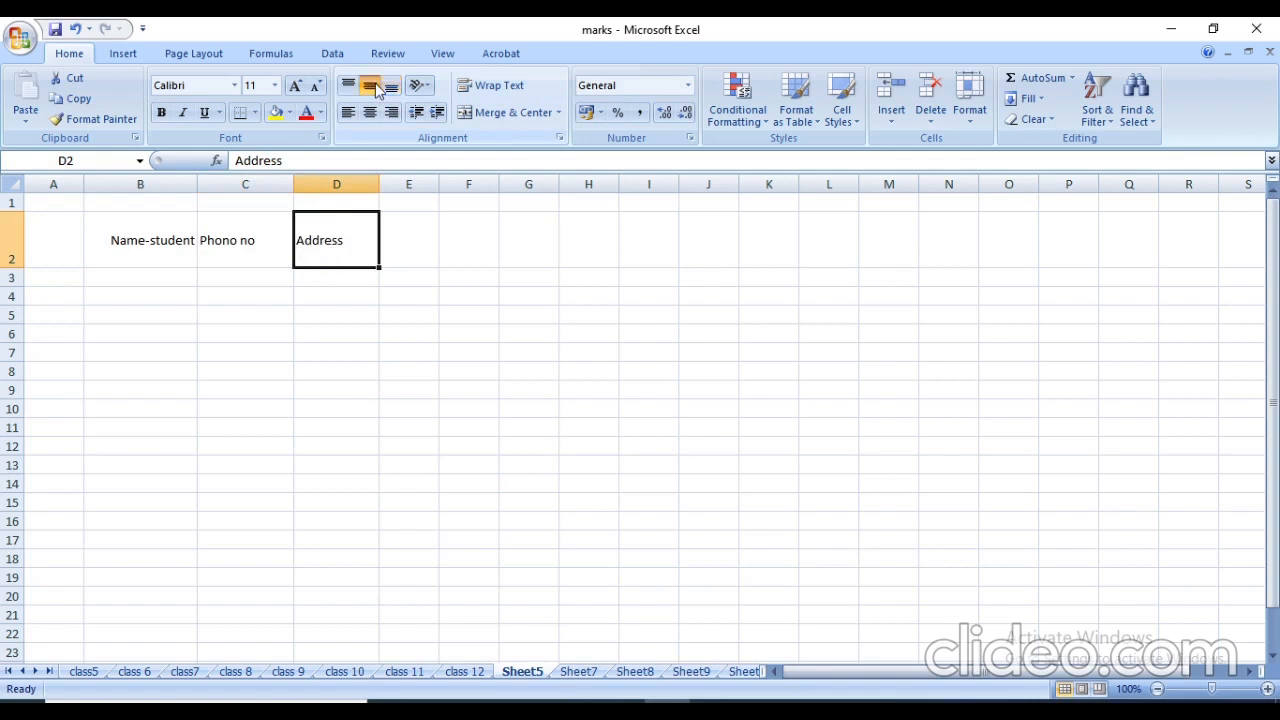
Step: Enter the first student's name in B3 and the student's phone number in C3
click(170, 280)
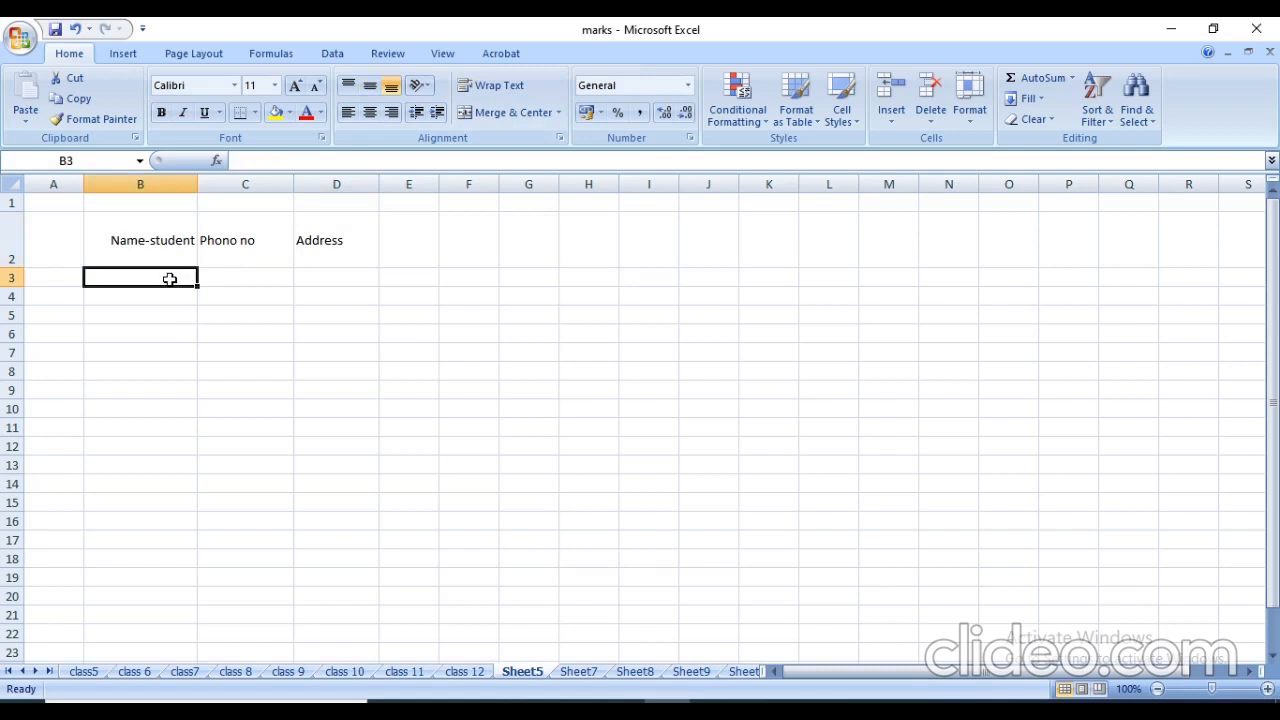
text(Adi)
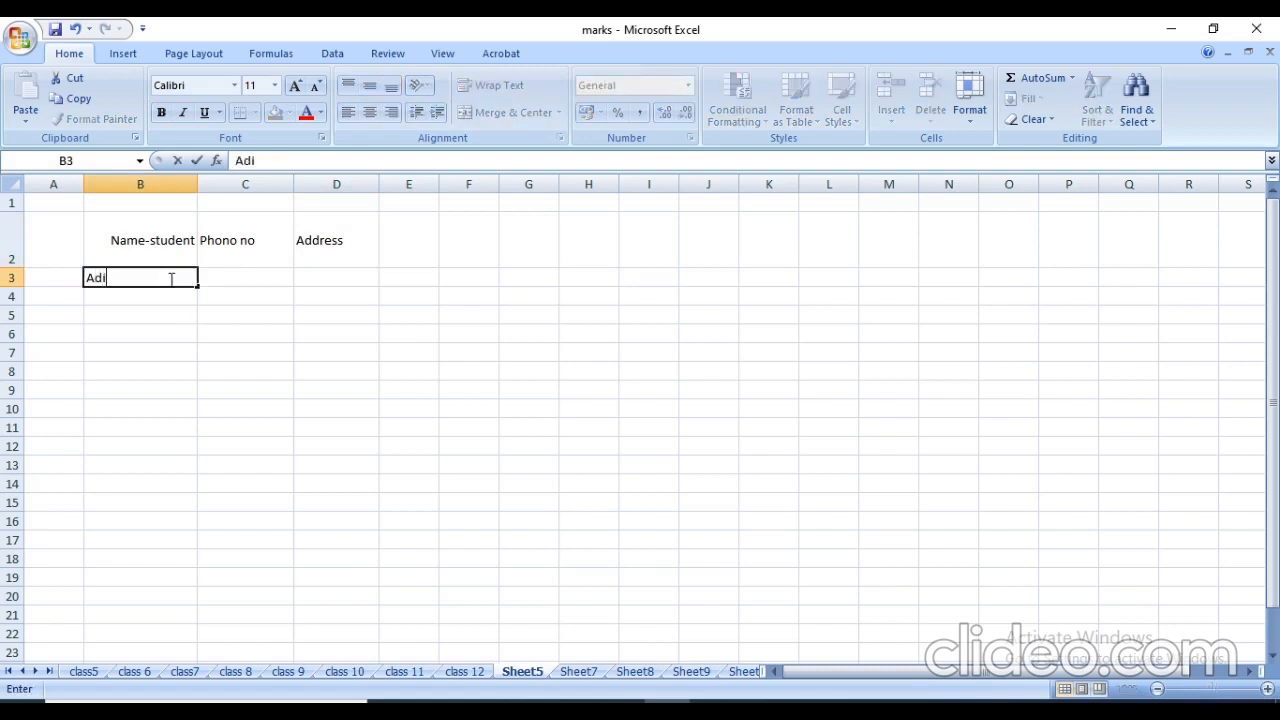
text(tya)
click(210, 283)
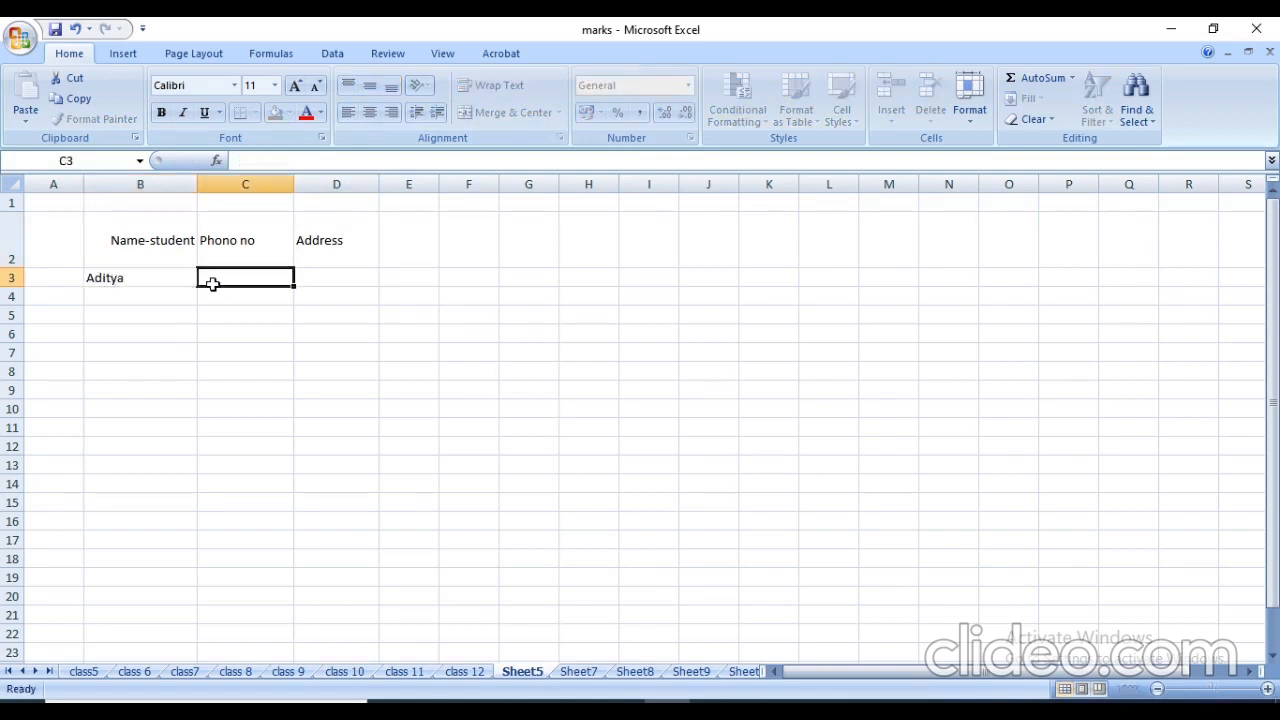
text(87687)
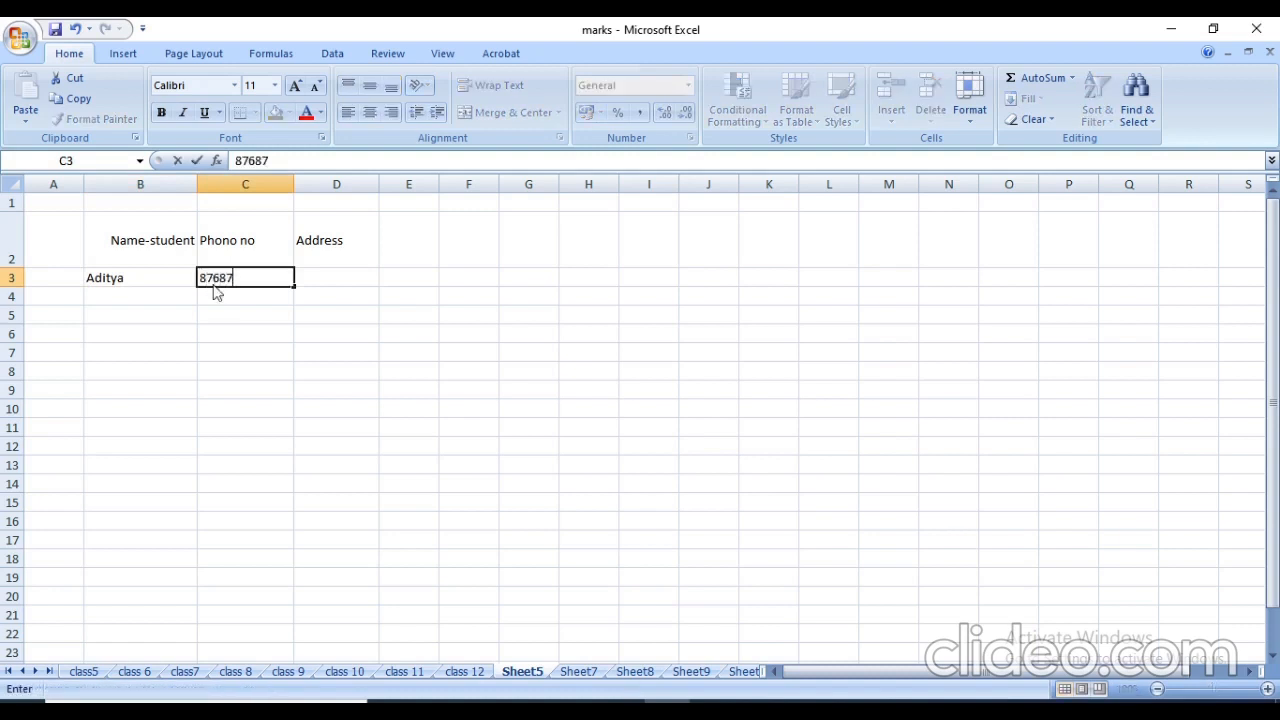
text(989)
click(323, 278)
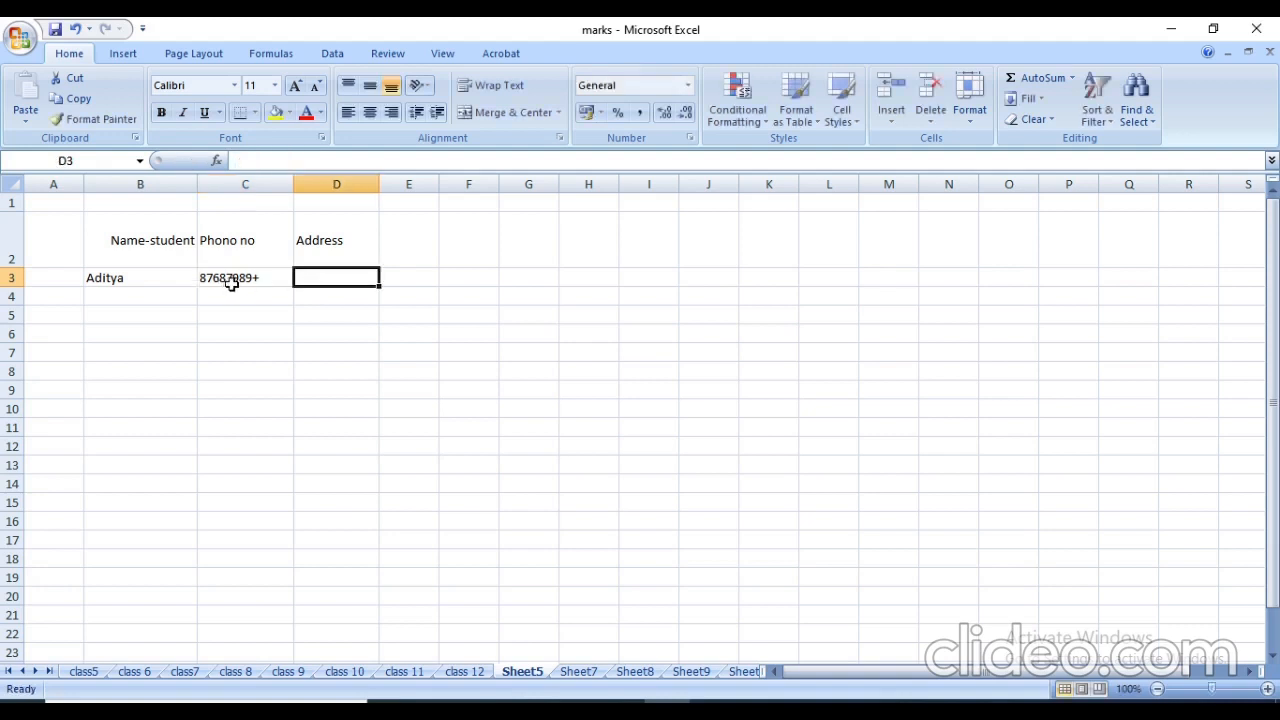
click(312, 291)
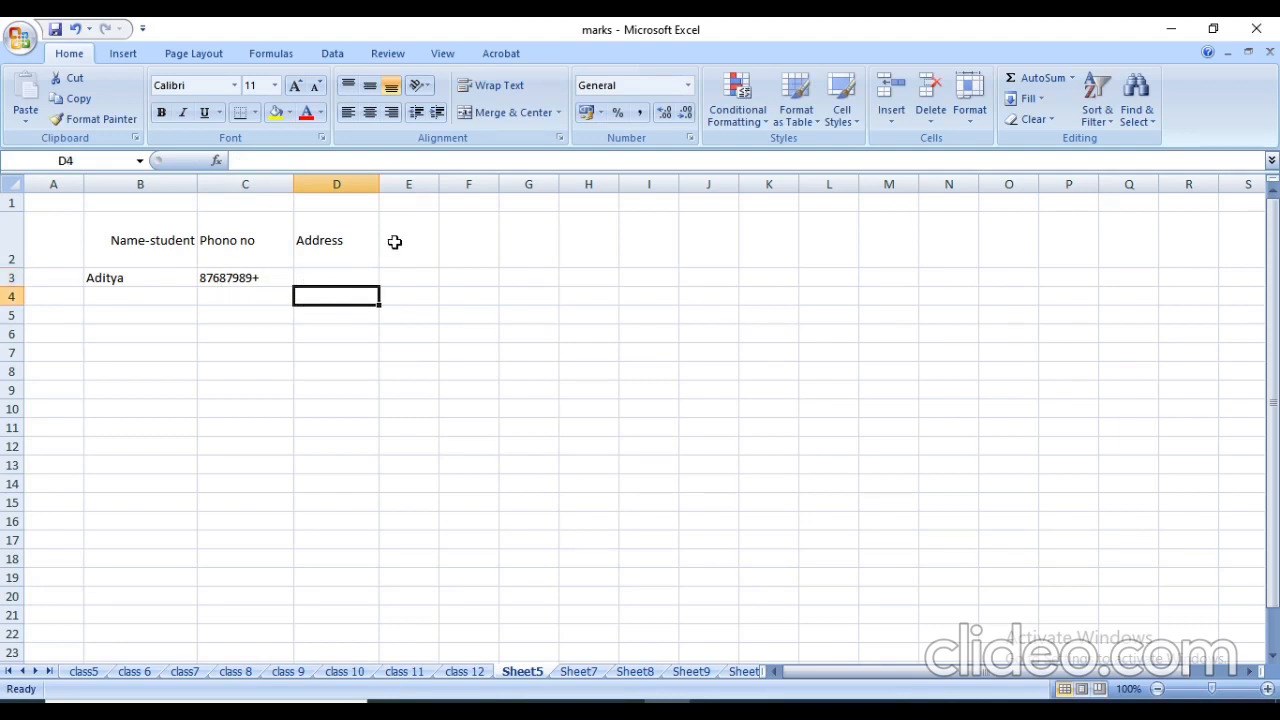
Step: On the class 6 sheet, widen column E to fit its COMPUTERS heading and enter the heading "Total" in F3
click(134, 671)
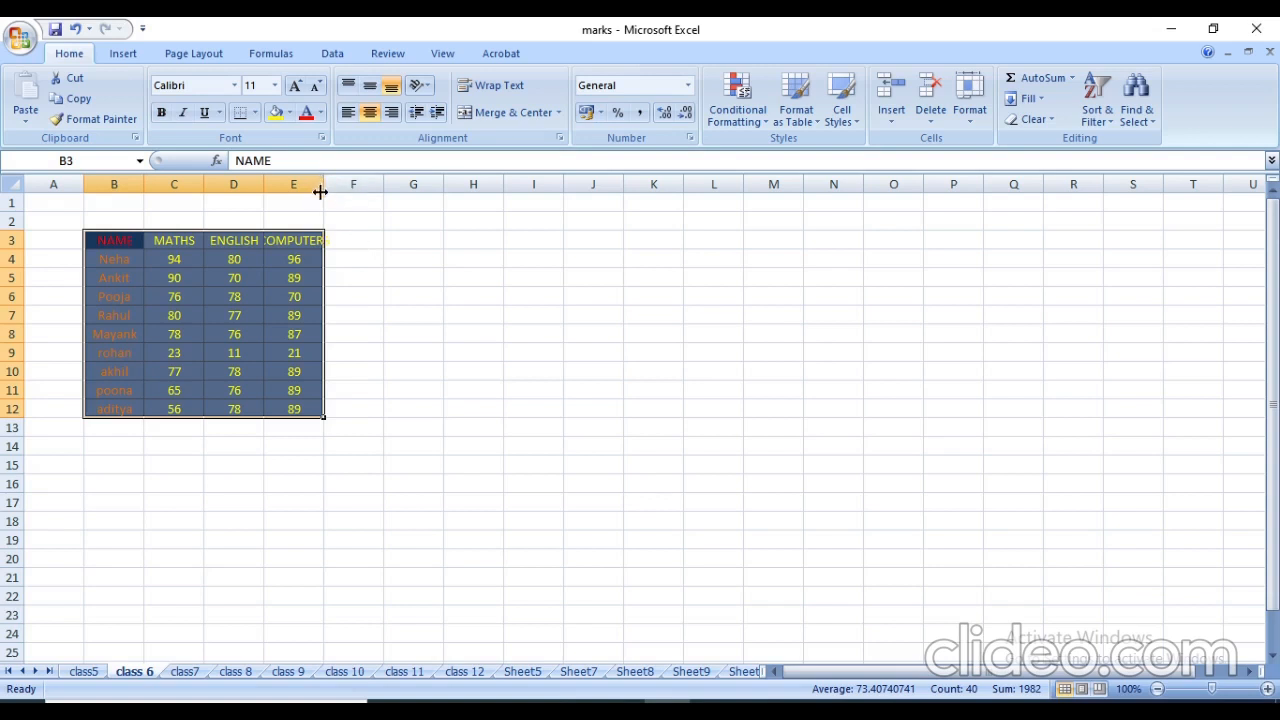
drag(322, 187, 338, 187)
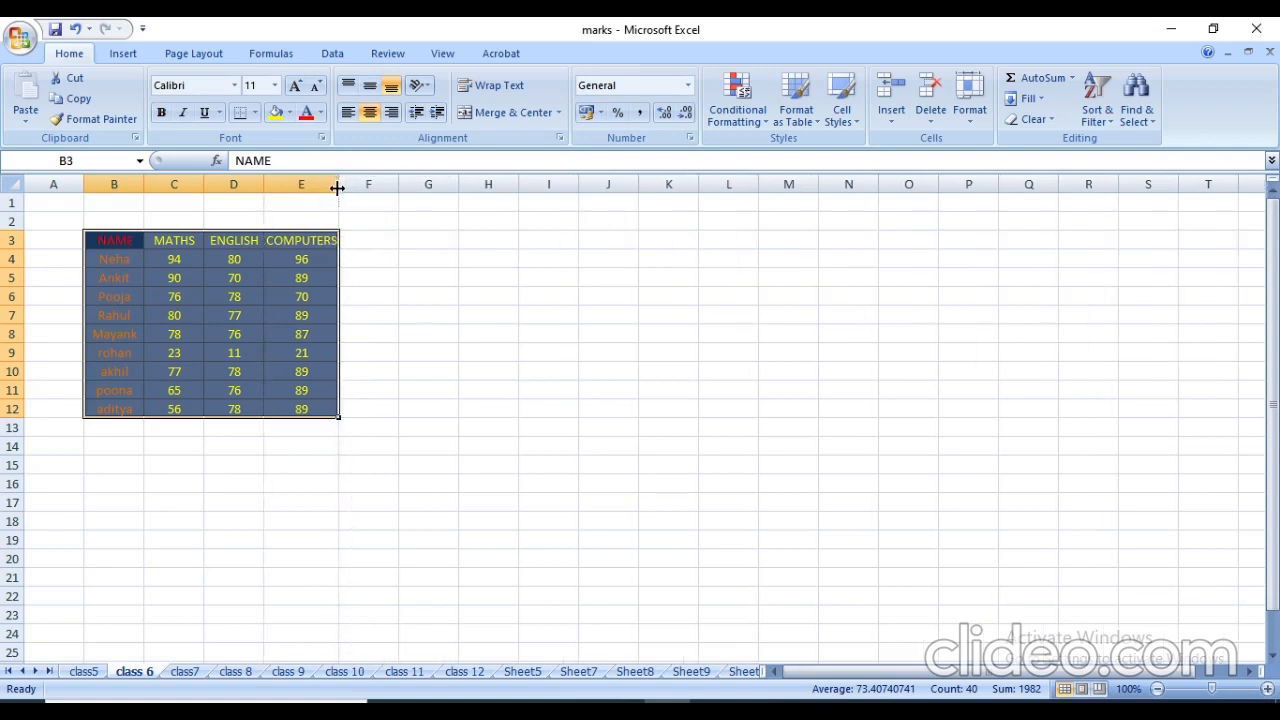
click(370, 242)
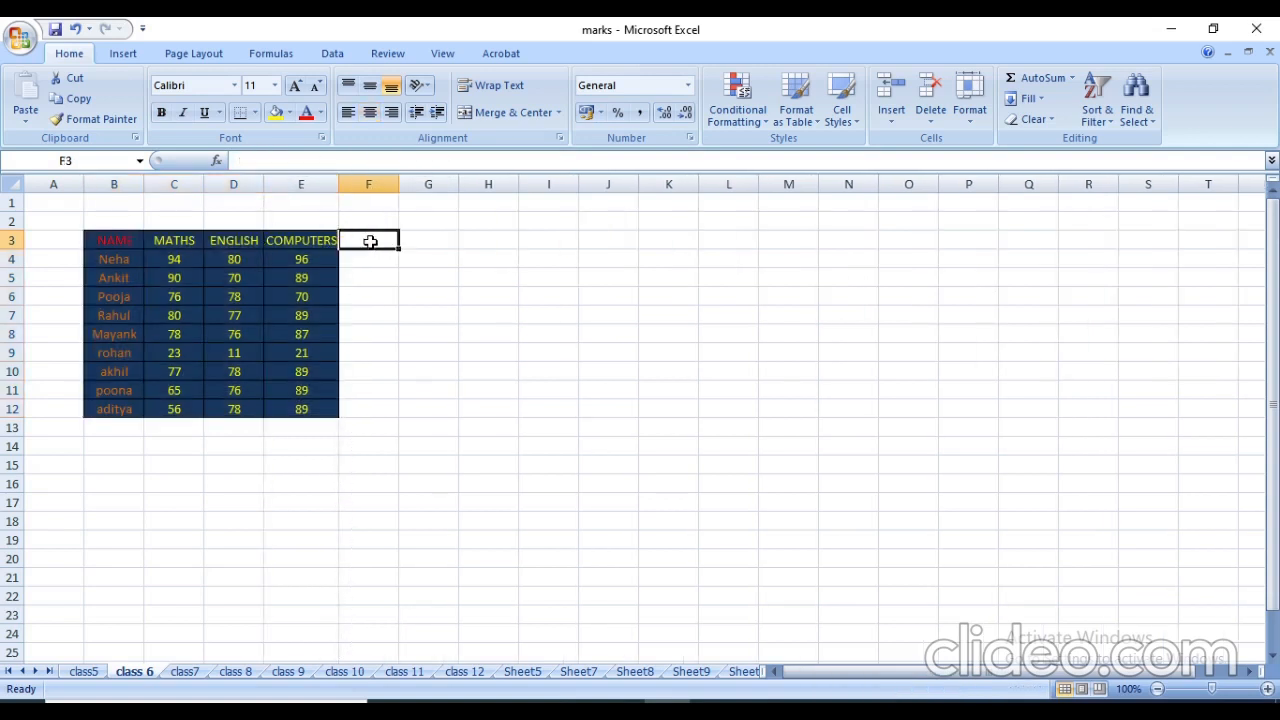
text(T)
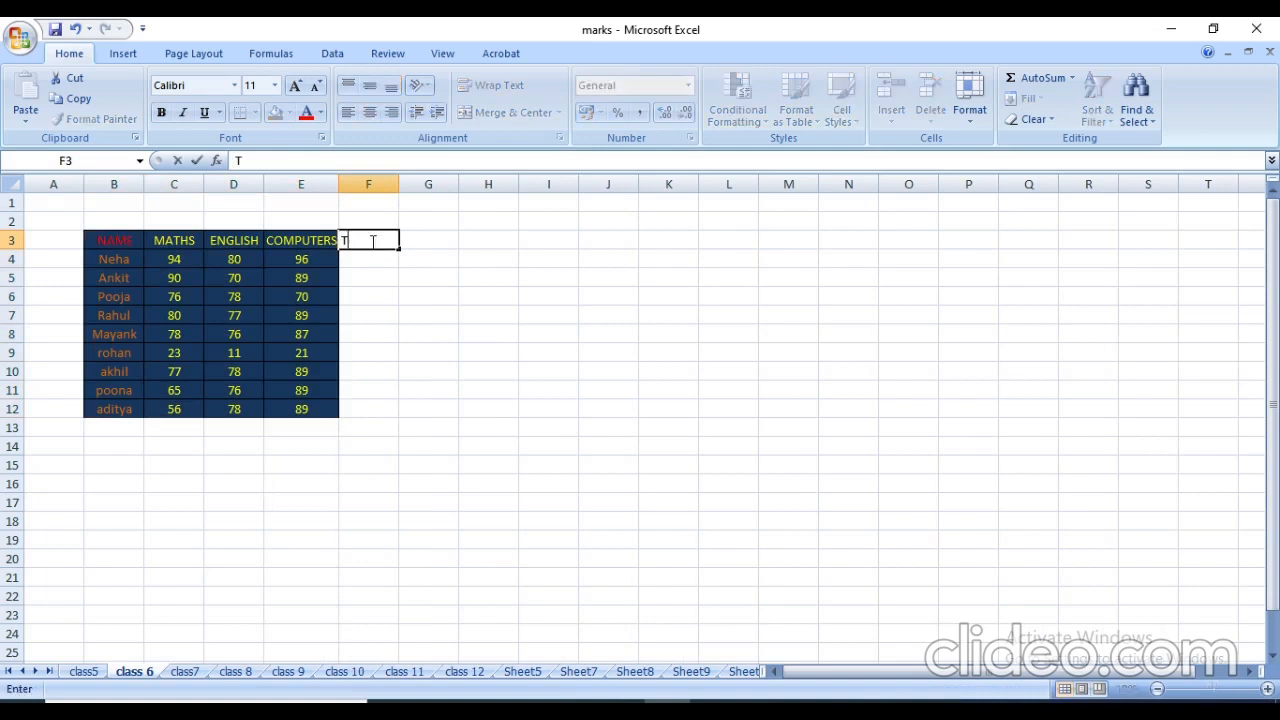
text(otal)
key(Return)
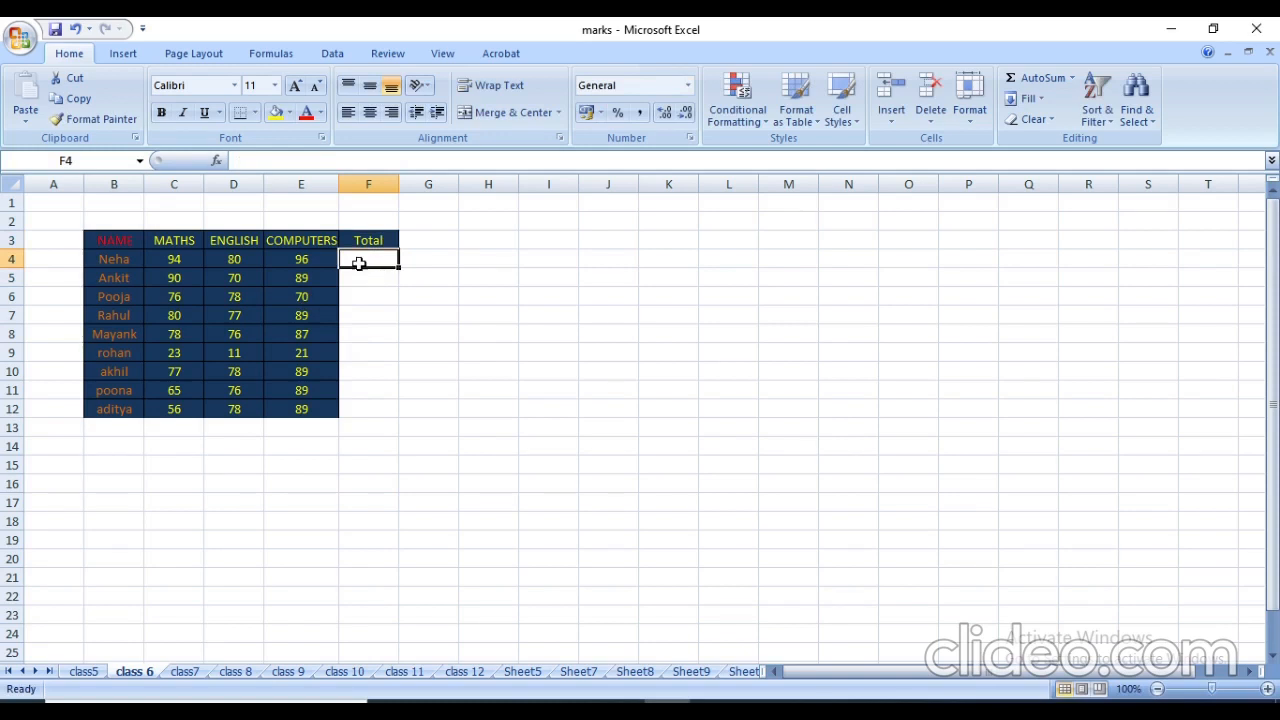
text(=s)
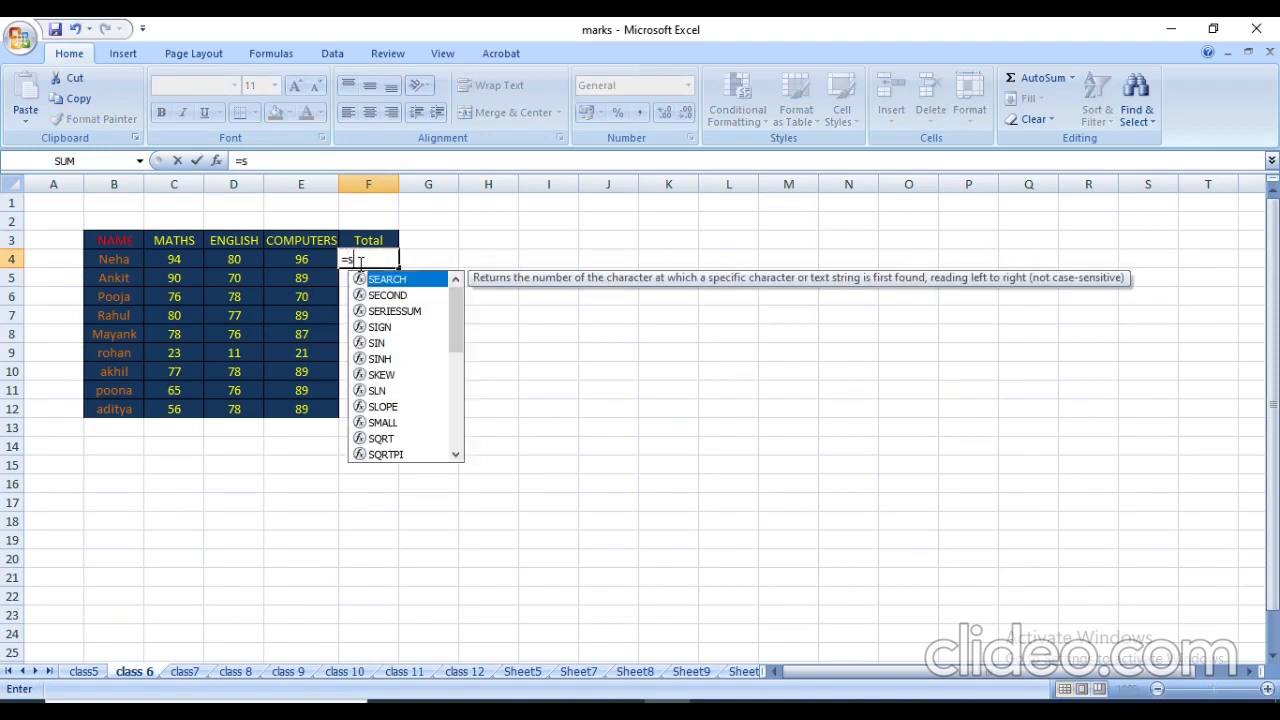
text(um)
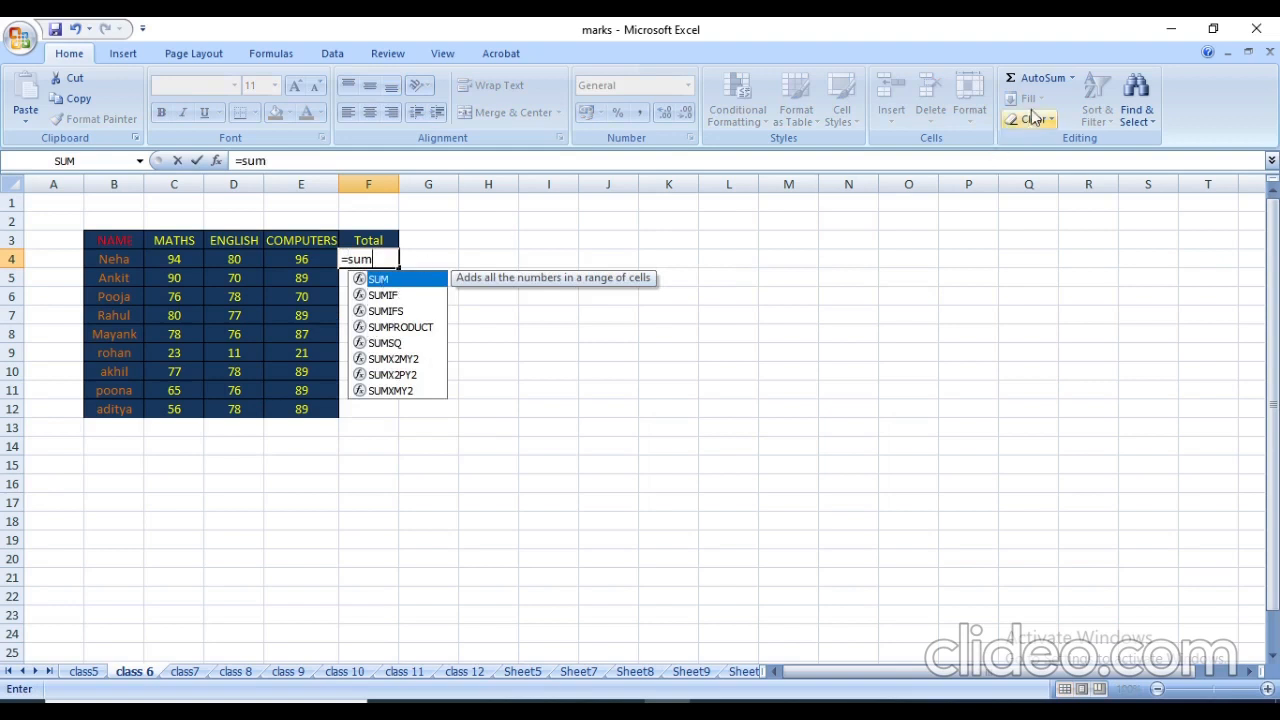
click(1050, 80)
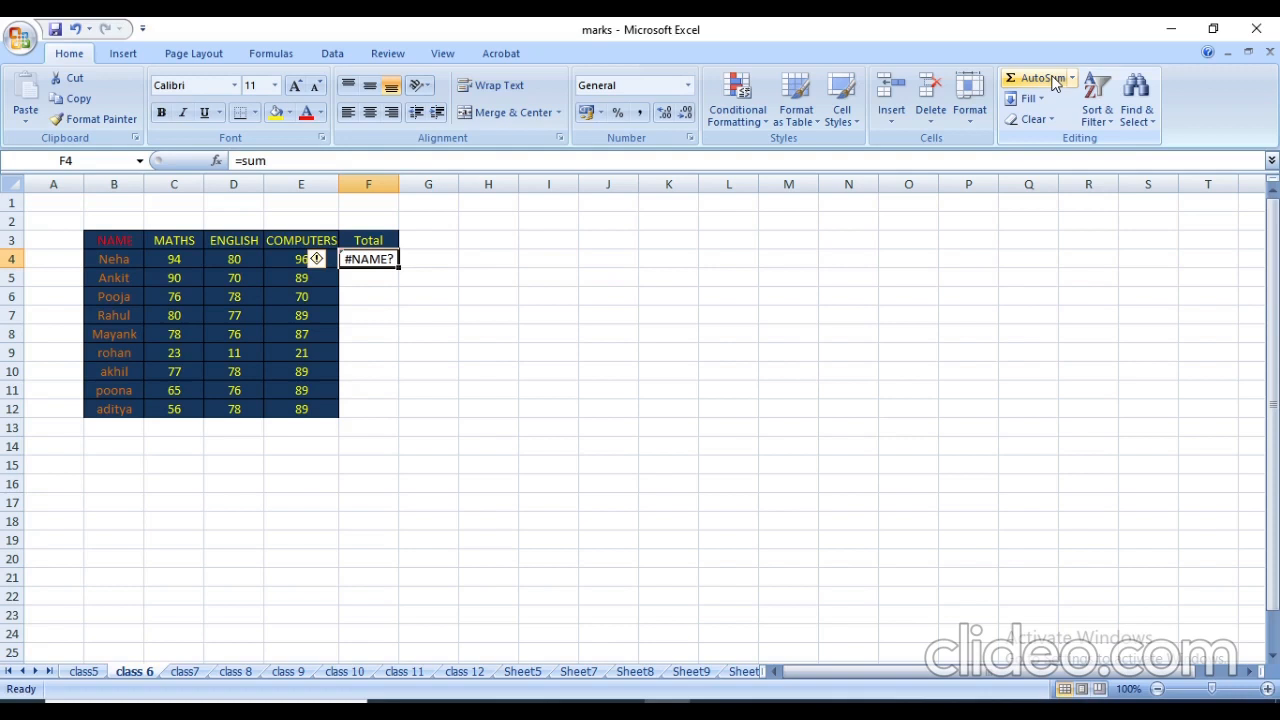
click(1045, 79)
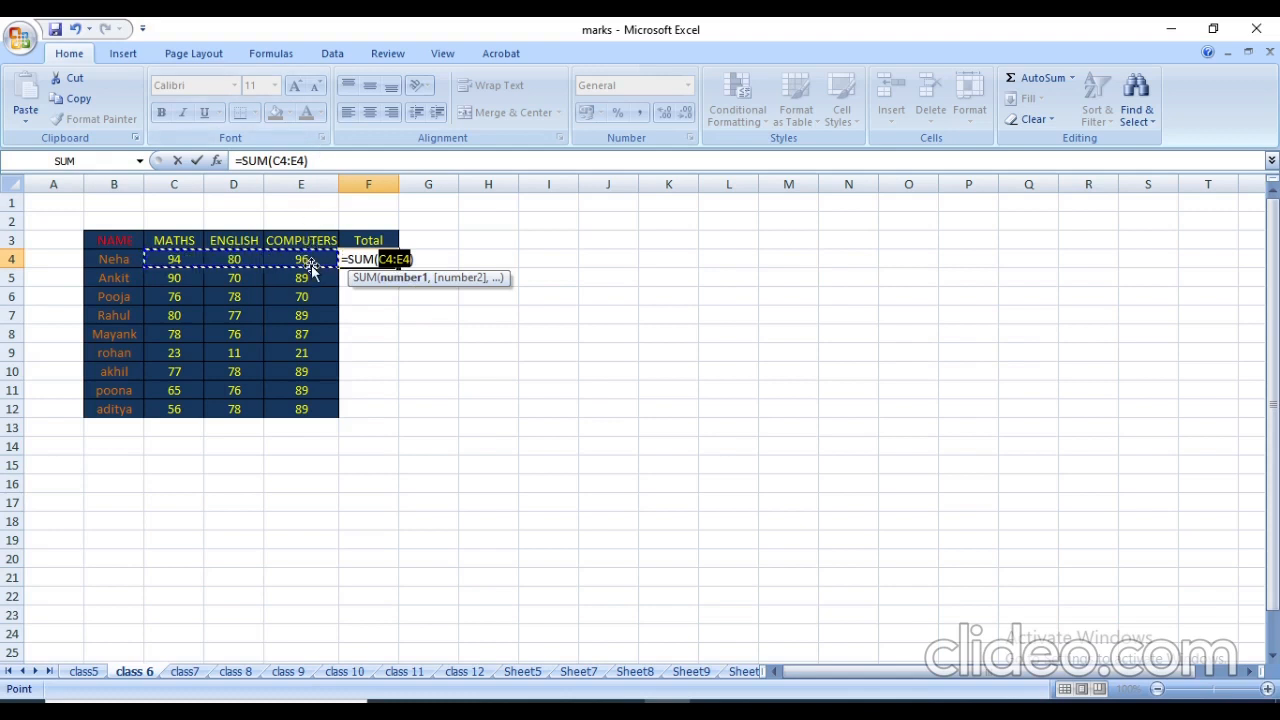
click(383, 317)
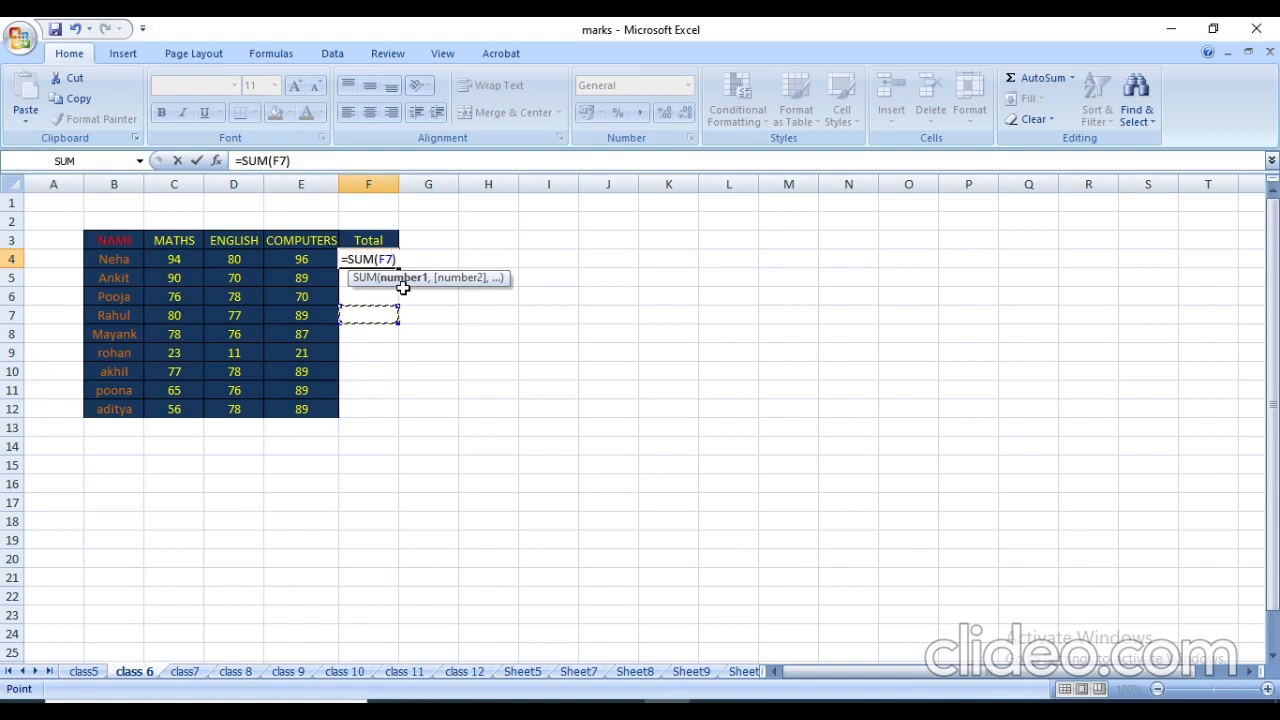
key(BackSpace)
key(BackSpace)
right_click(1018, 76)
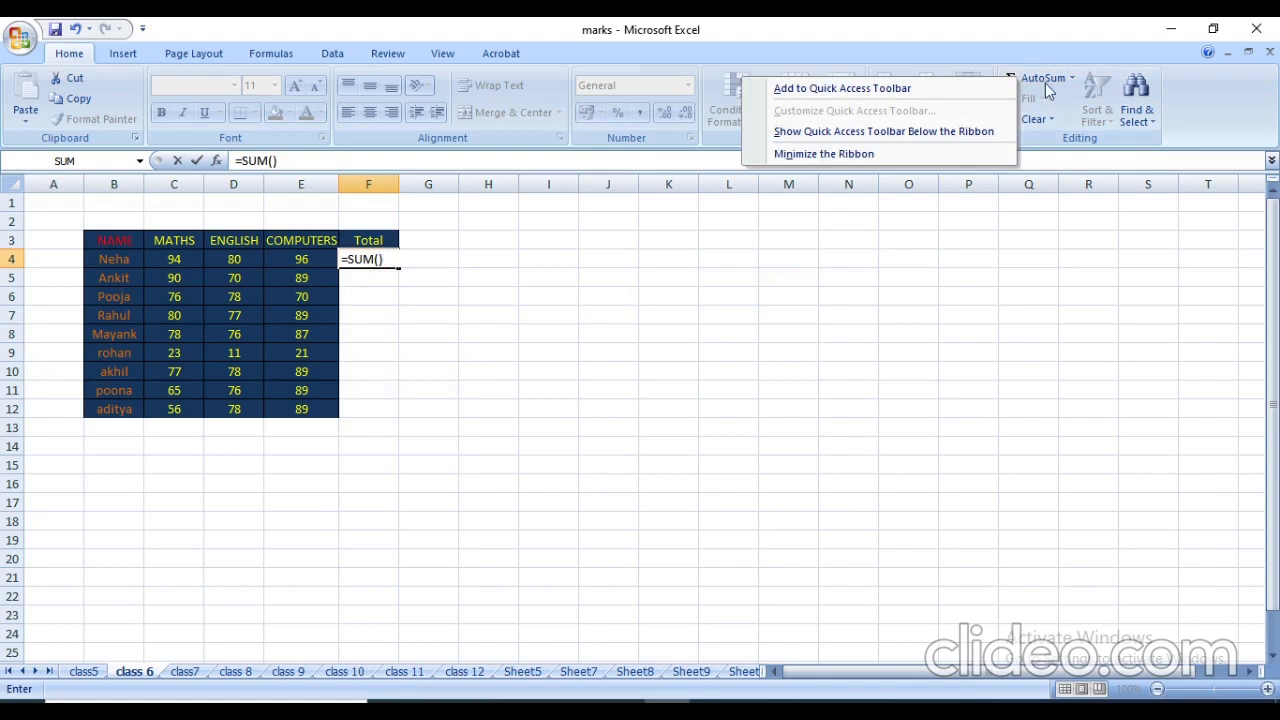
click(1045, 83)
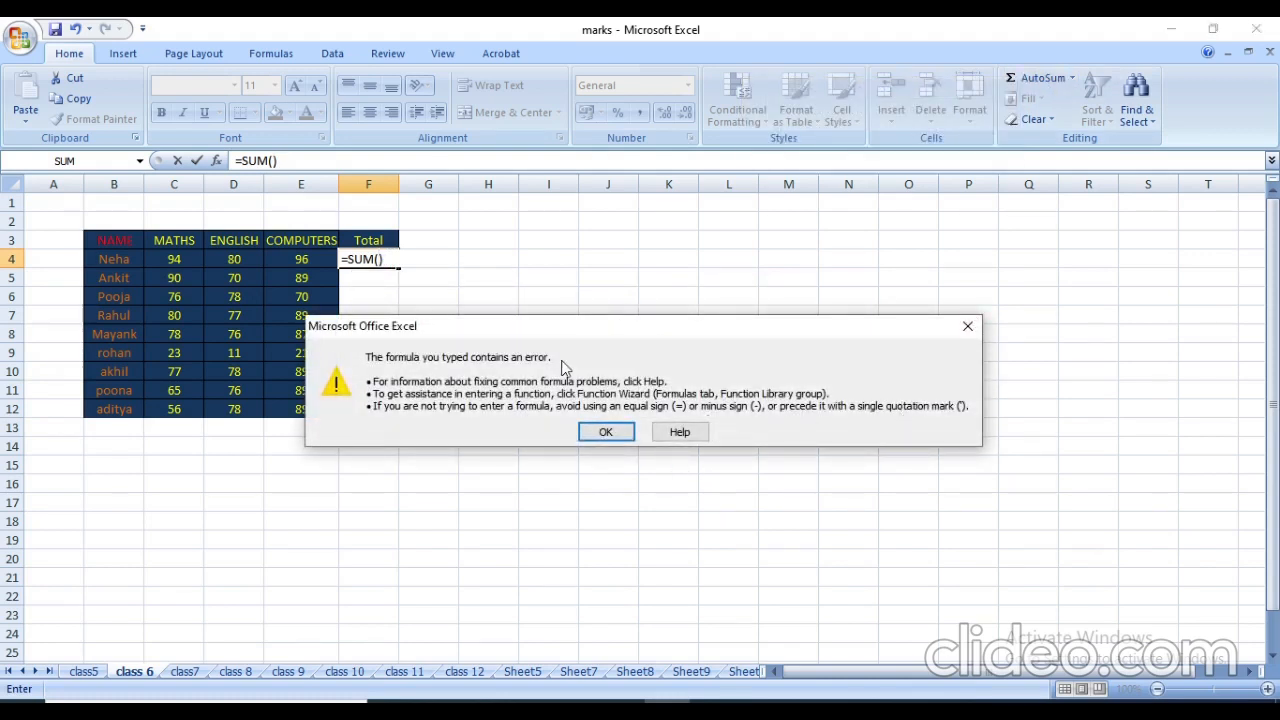
click(606, 432)
key(Right)
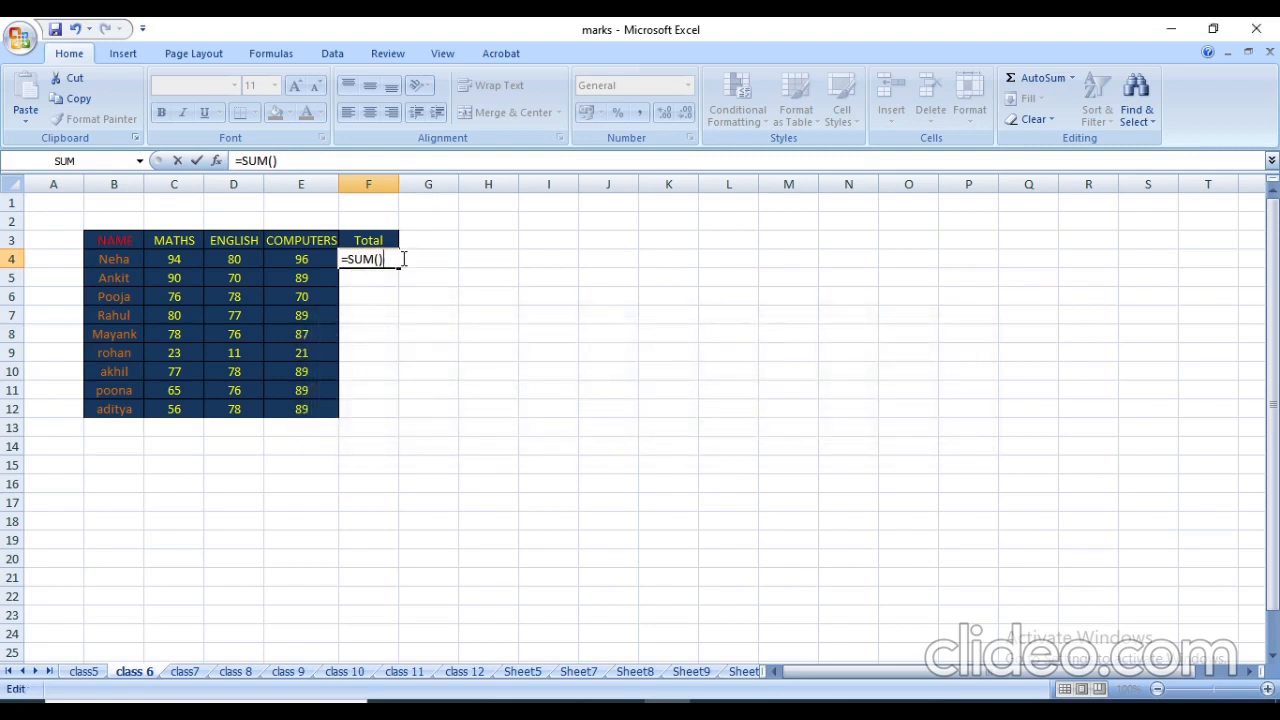
key(BackSpace)
key(BackSpace)
key(BackSpace)
key(BackSpace)
key(BackSpace)
key(BackSpace)
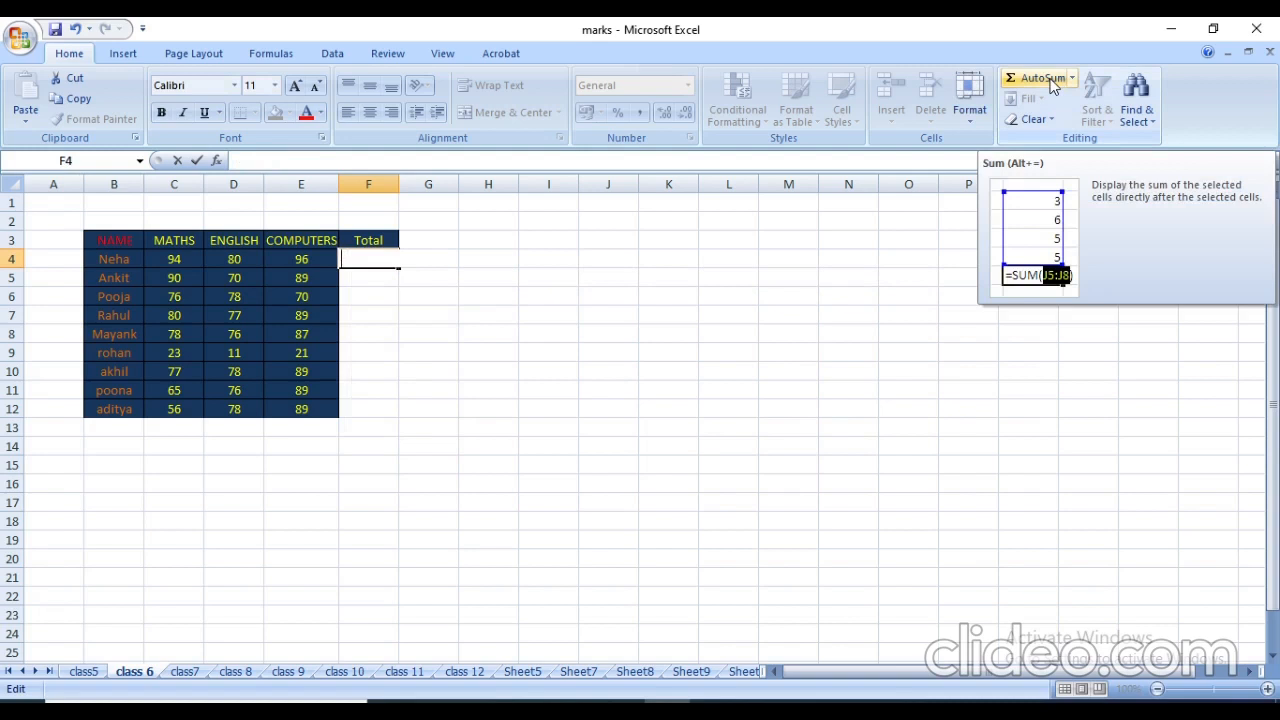
key(Escape)
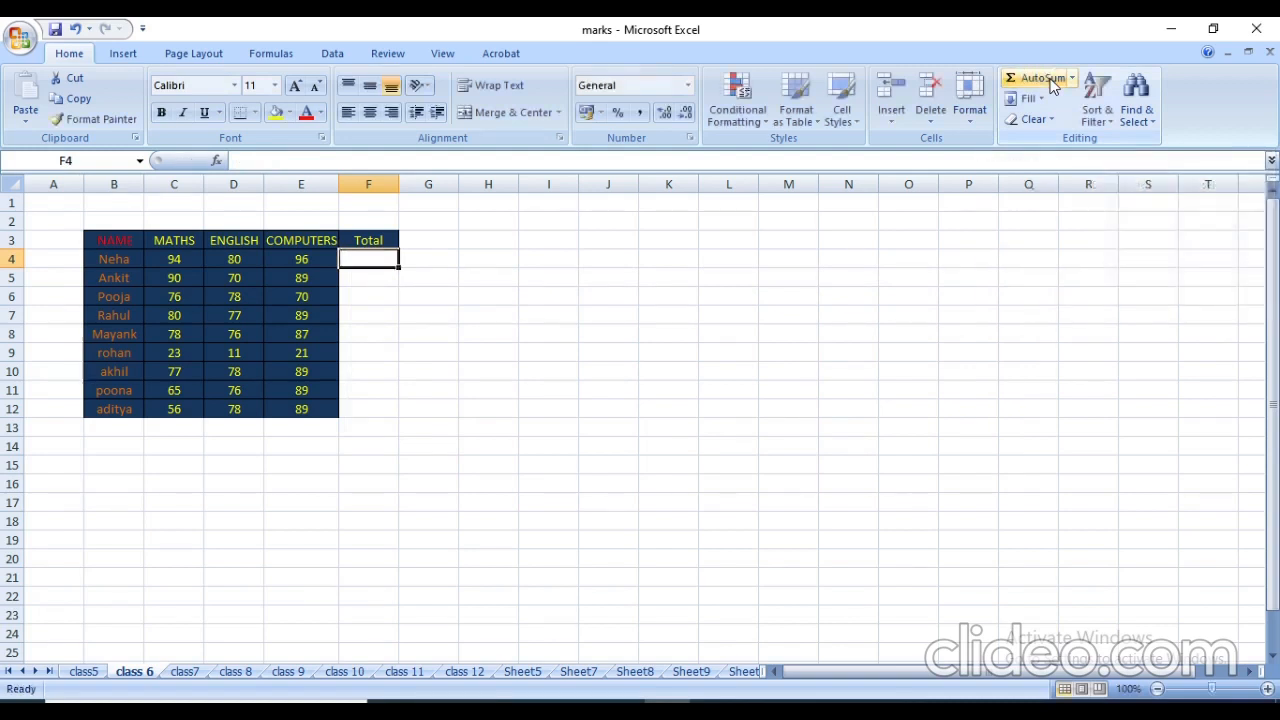
Step: Use AutoSum in F4 to add the marks in C4:E4, and fill the formula down through F12
click(1052, 85)
click(1045, 80)
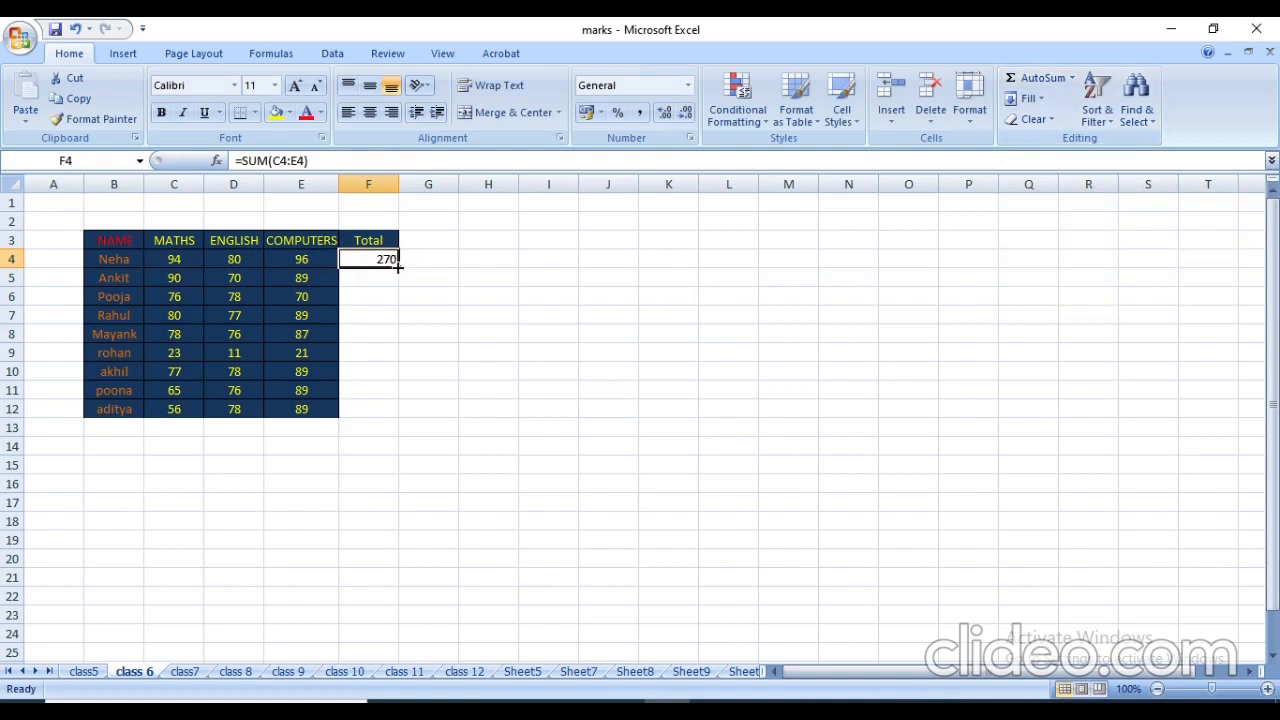
drag(397, 266, 398, 378)
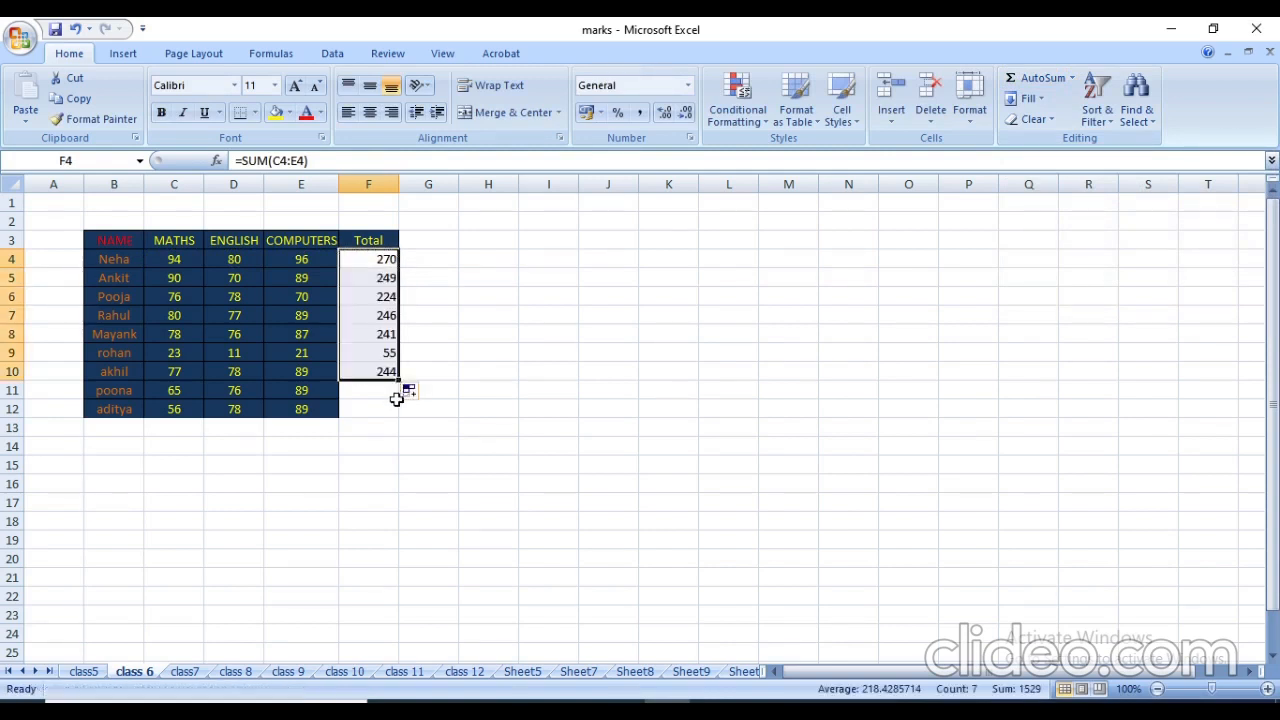
click(397, 406)
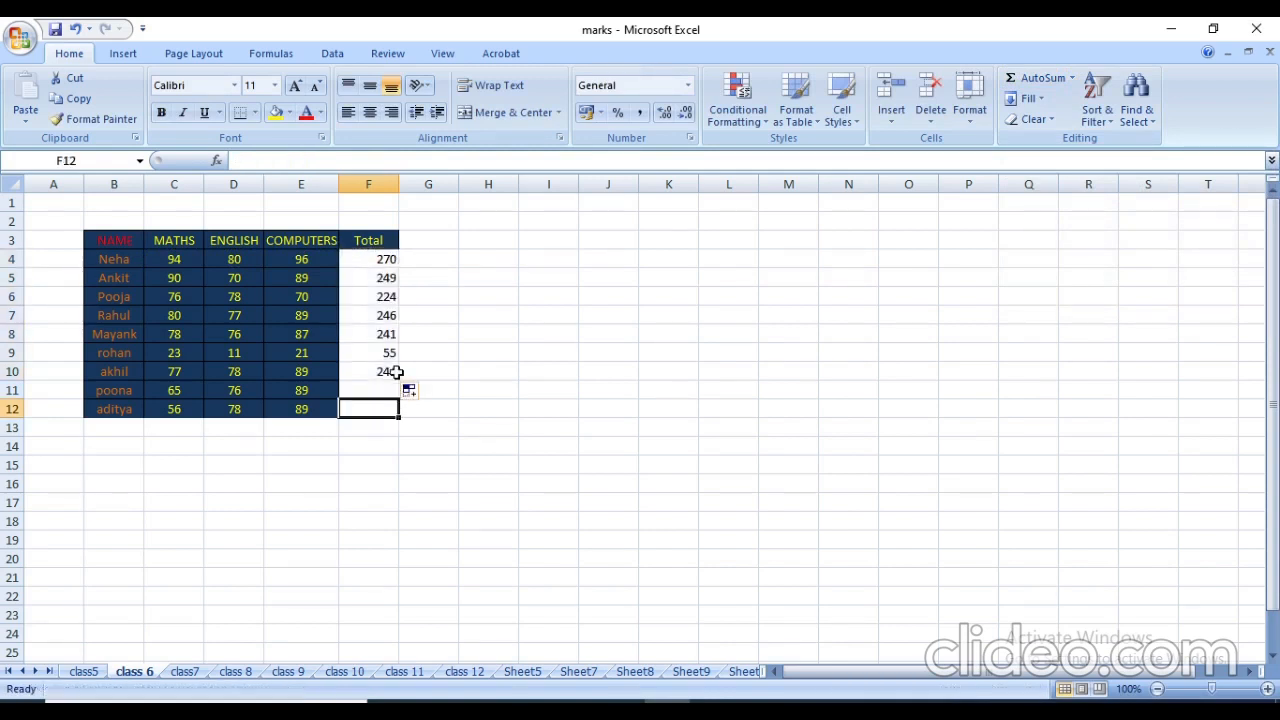
click(390, 372)
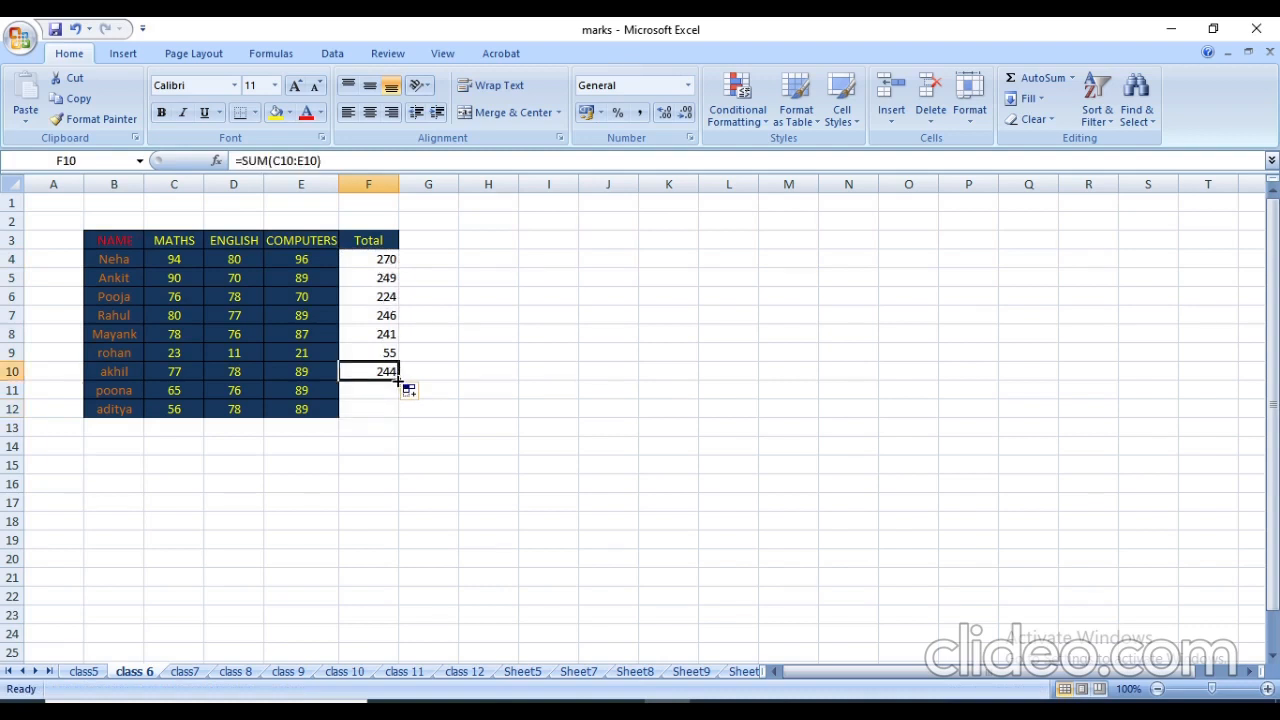
drag(397, 381, 396, 417)
click(499, 328)
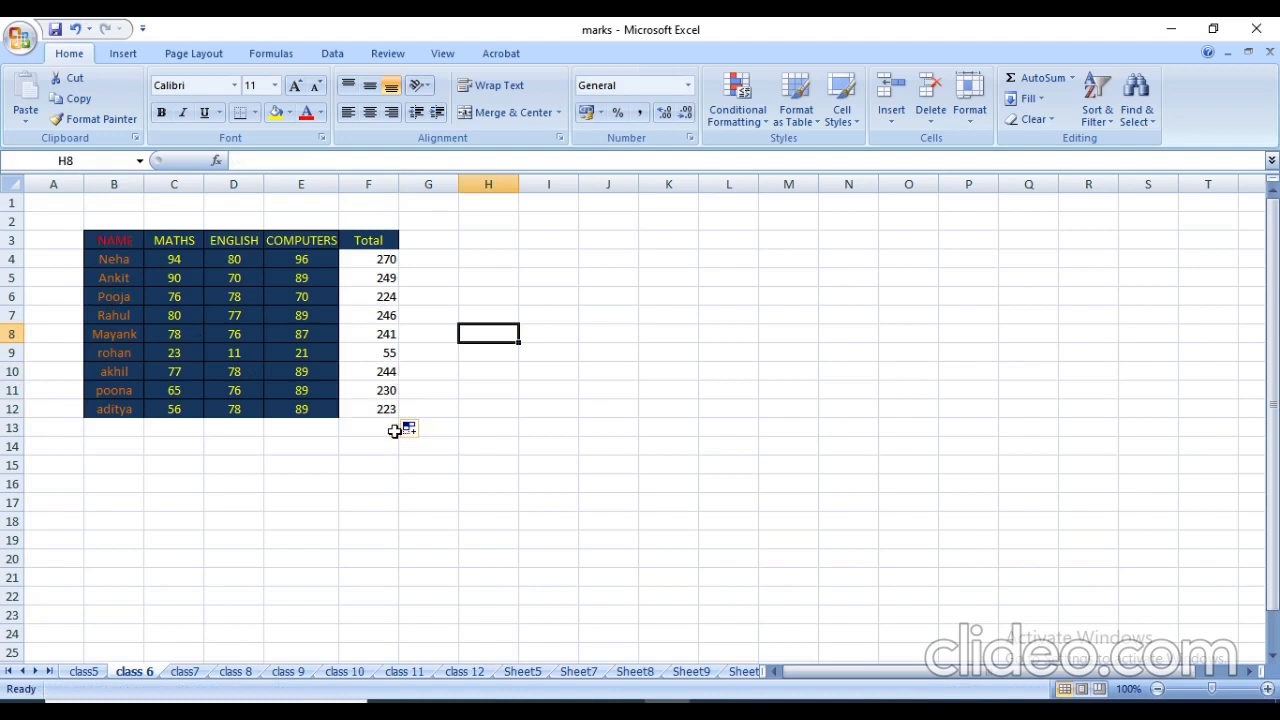
Step: Examine the formulas behind the totals in F4 and F5
click(368, 260)
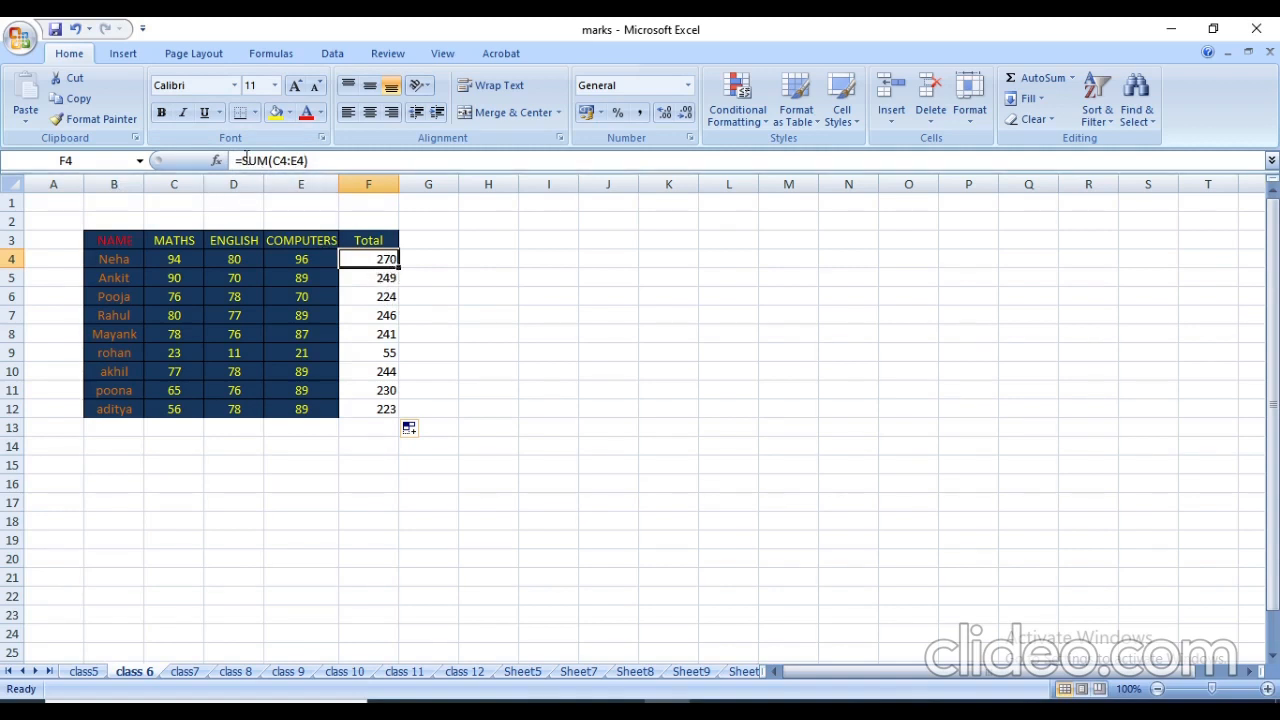
click(367, 278)
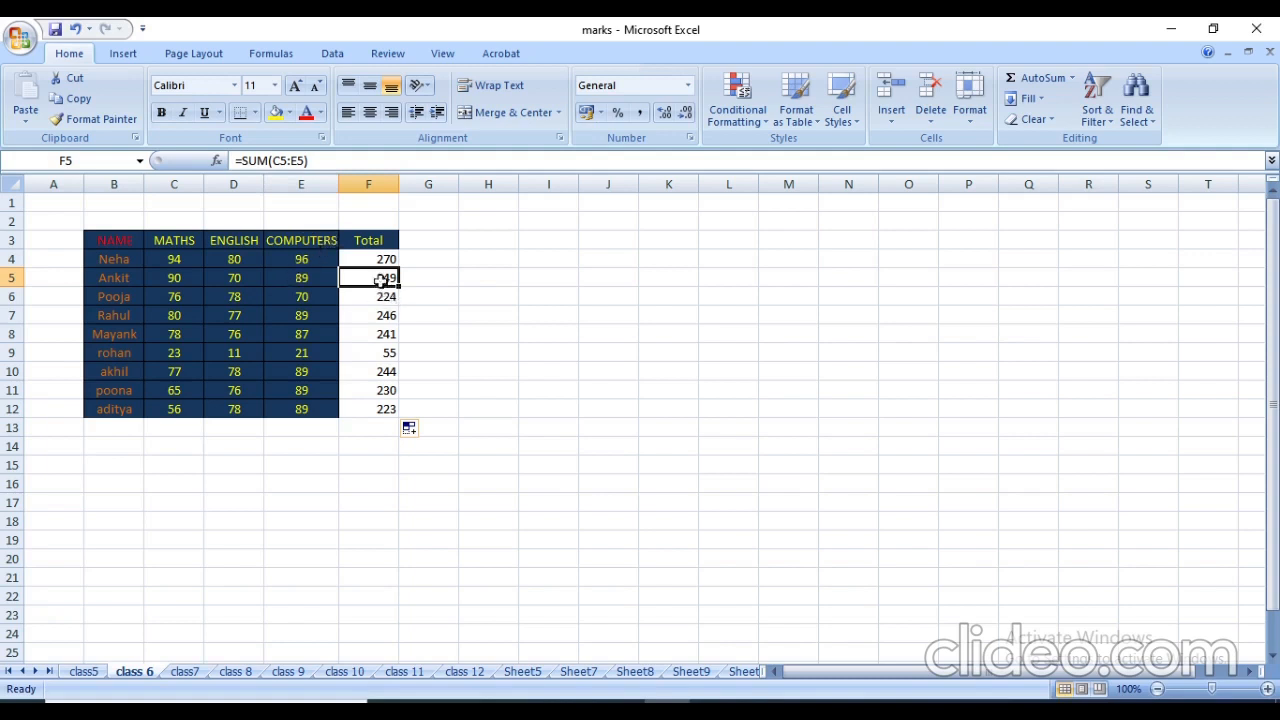
Step: Enter the date 04/02/2021 in cell A15 of the class 6 sheet
click(104, 461)
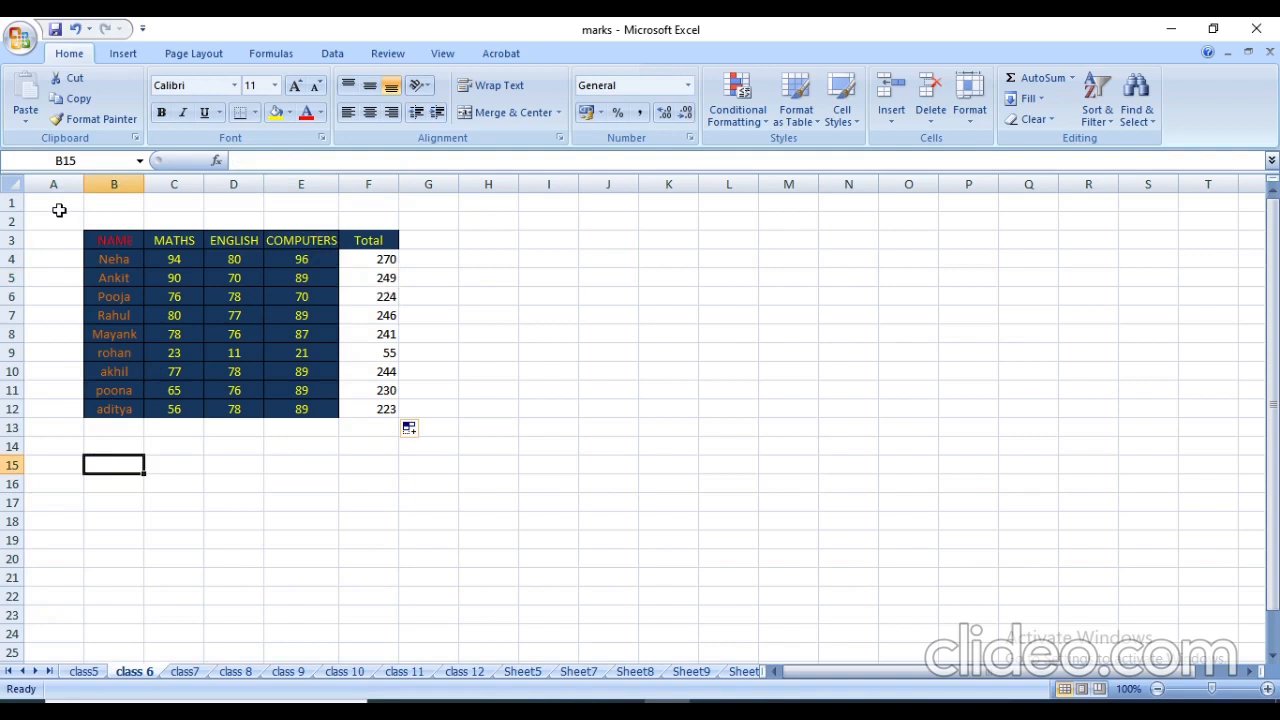
click(59, 210)
click(55, 468)
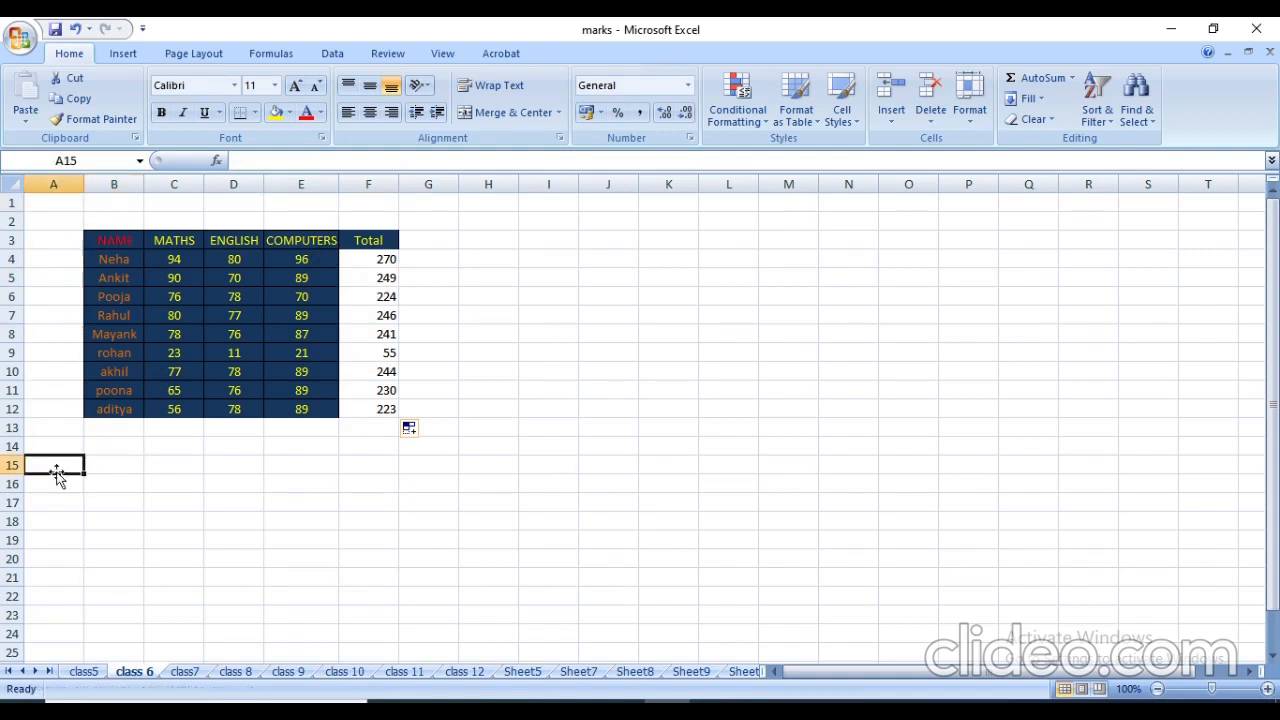
text(4/)
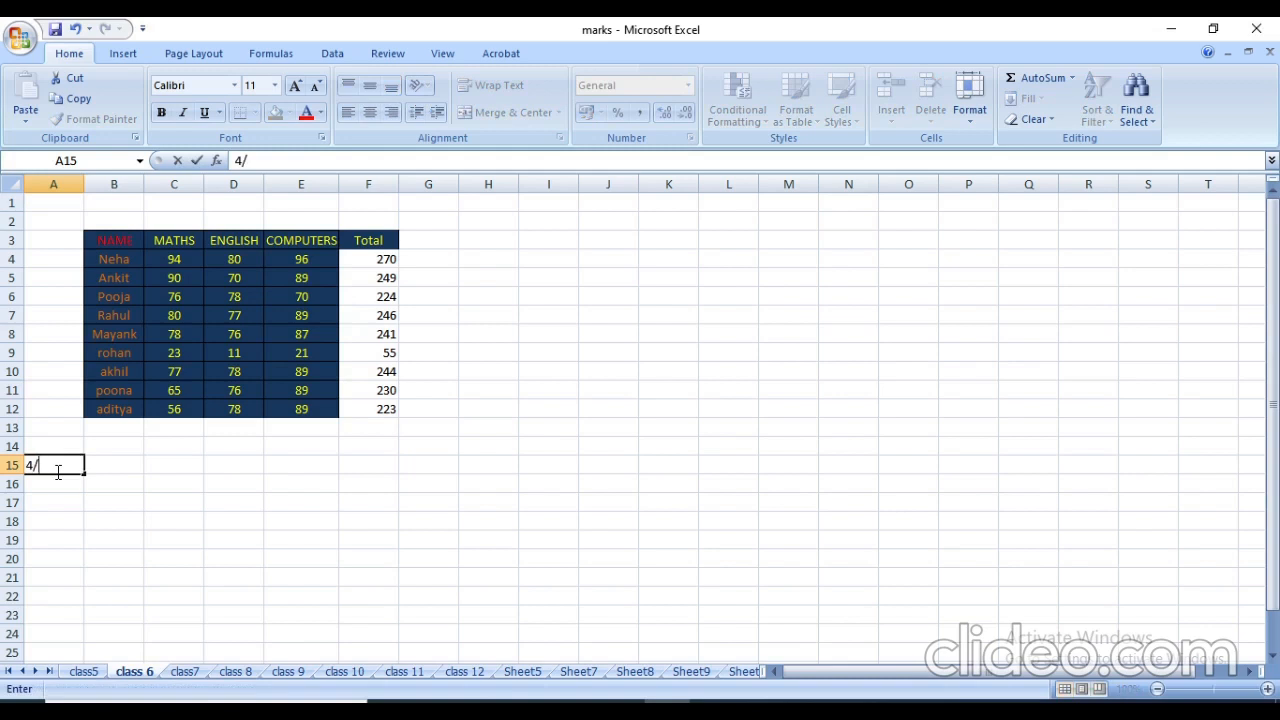
text(2/201)
key(BackSpace)
text(21)
key(Return)
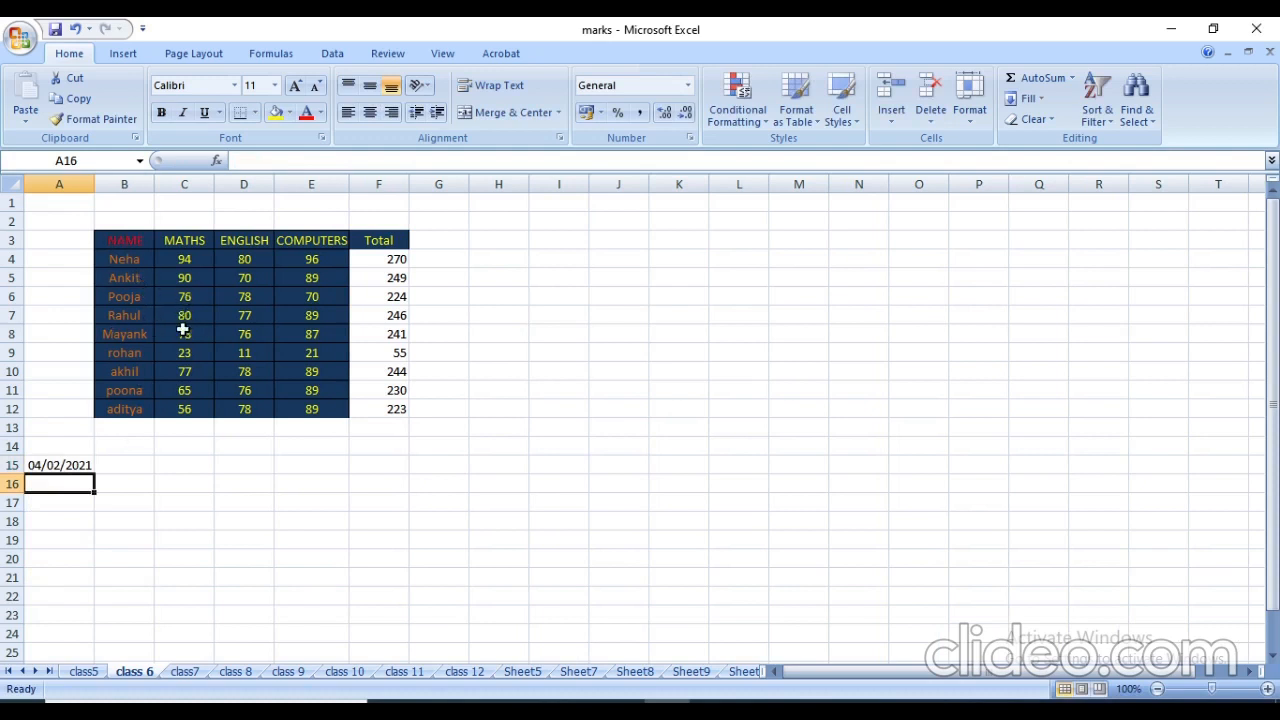
right_click(392, 278)
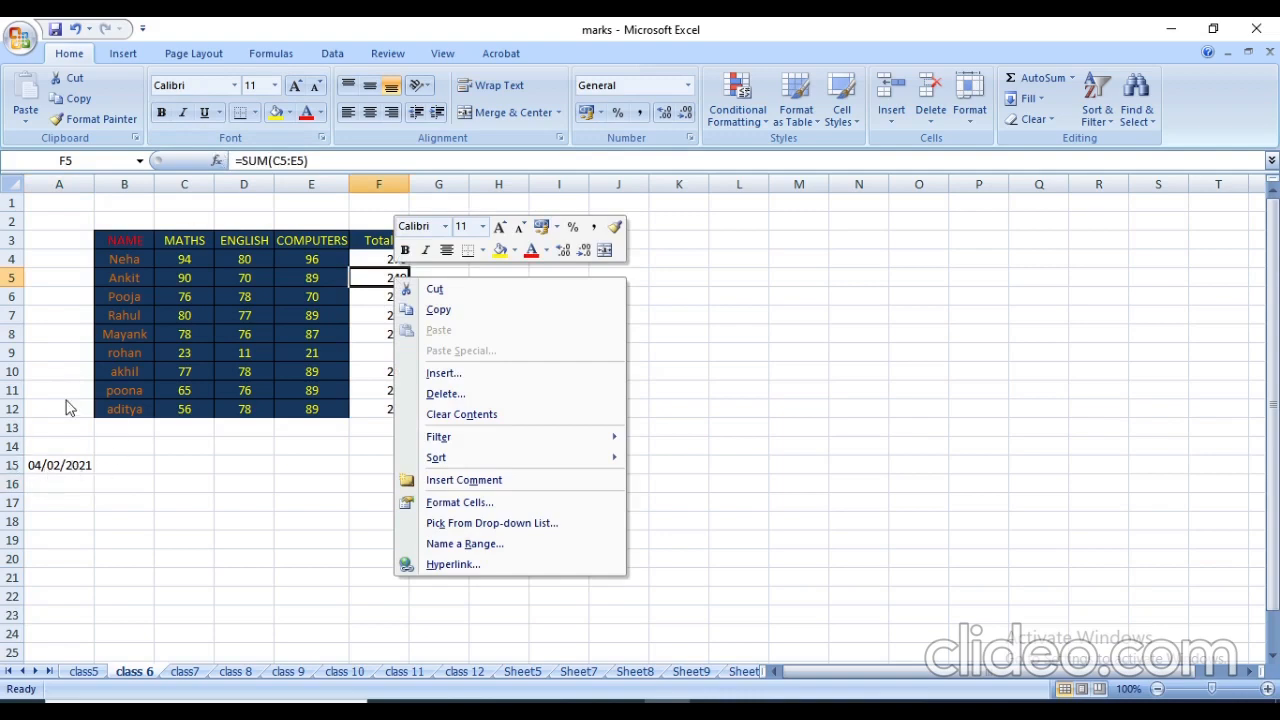
right_click(238, 575)
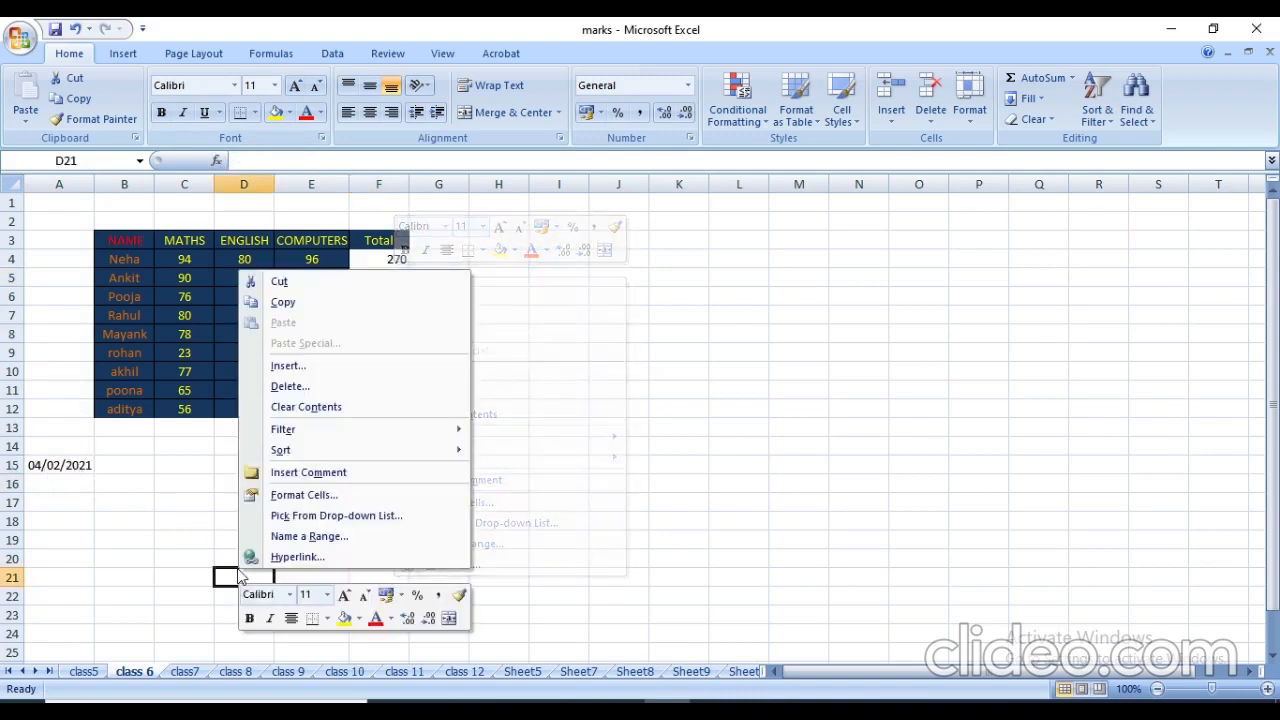
key(Escape)
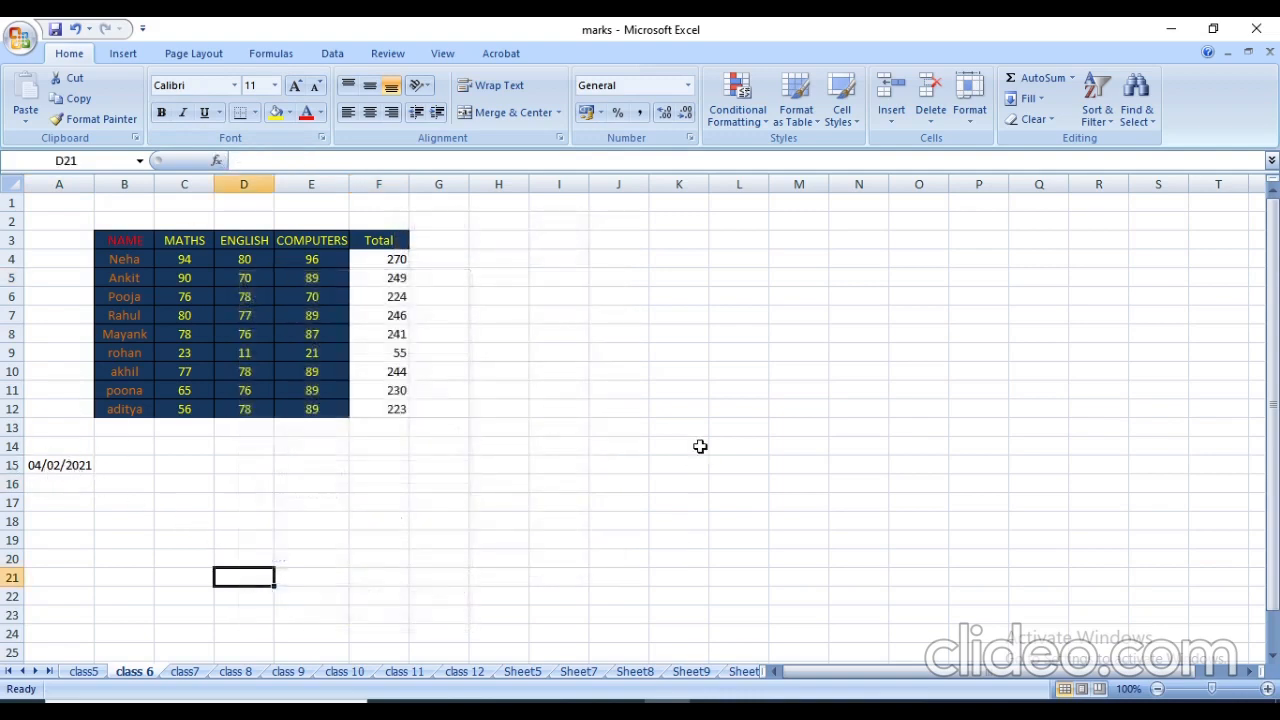
right_click(395, 258)
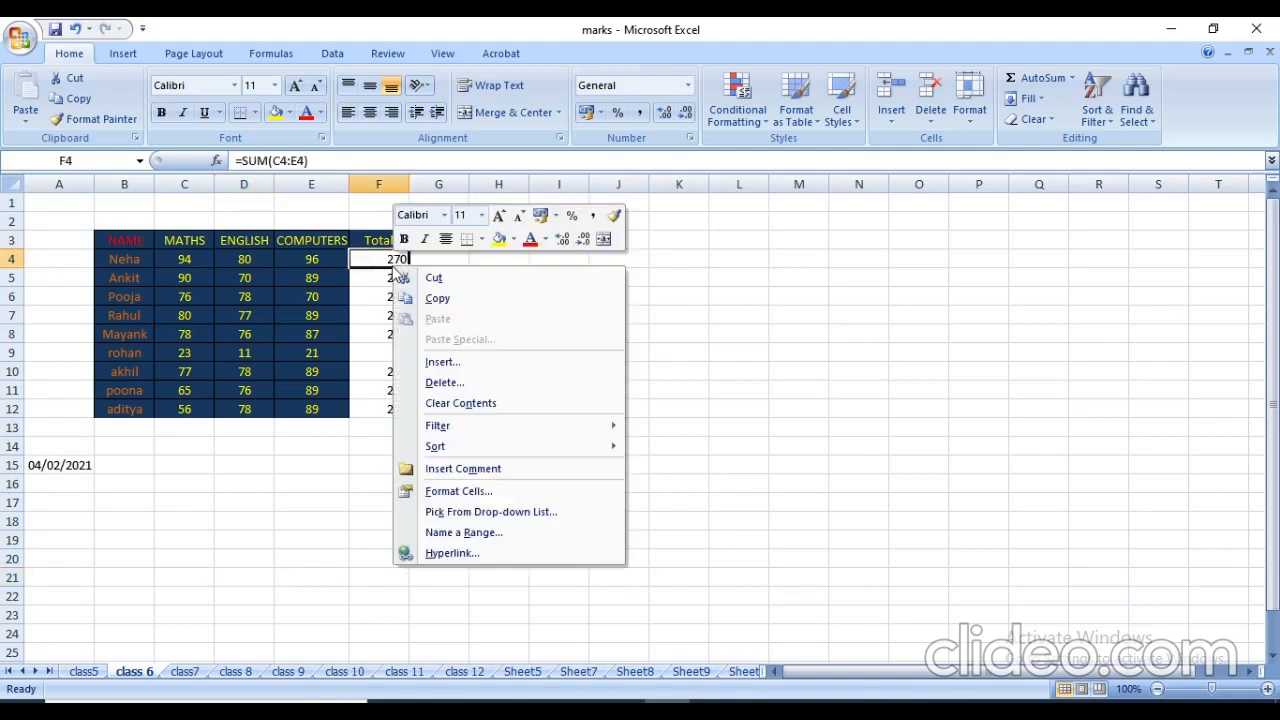
right_click(771, 316)
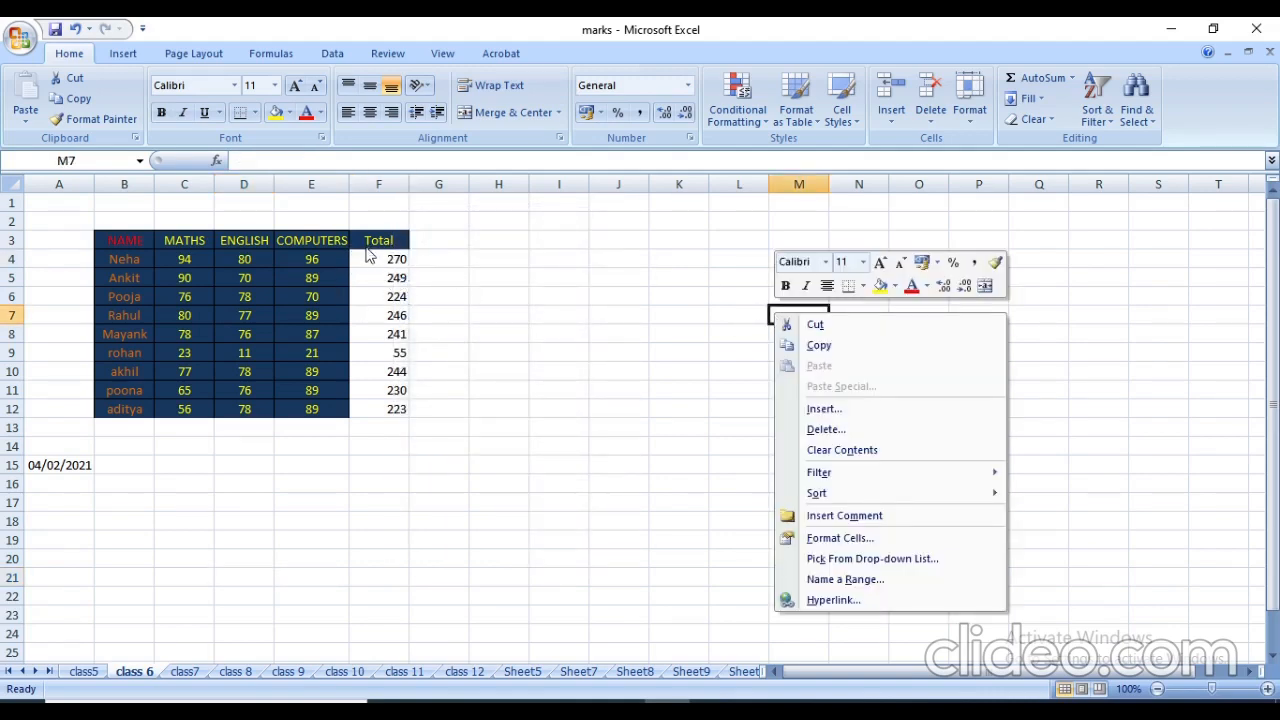
click(370, 254)
click(378, 259)
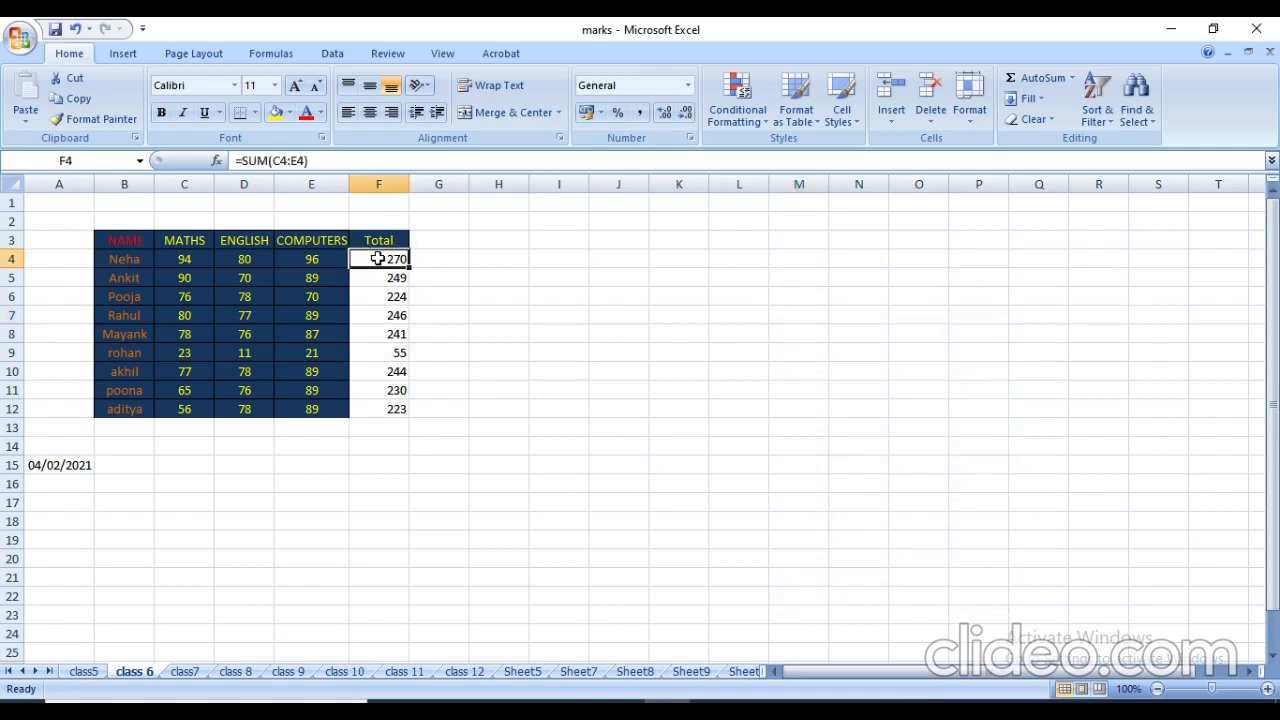
key(shift+Down)
key(shift+Down)
key(shift+Down)
key(shift+Down)
key(shift+Down)
key(shift+Down)
key(shift+Down)
key(shift+Down)
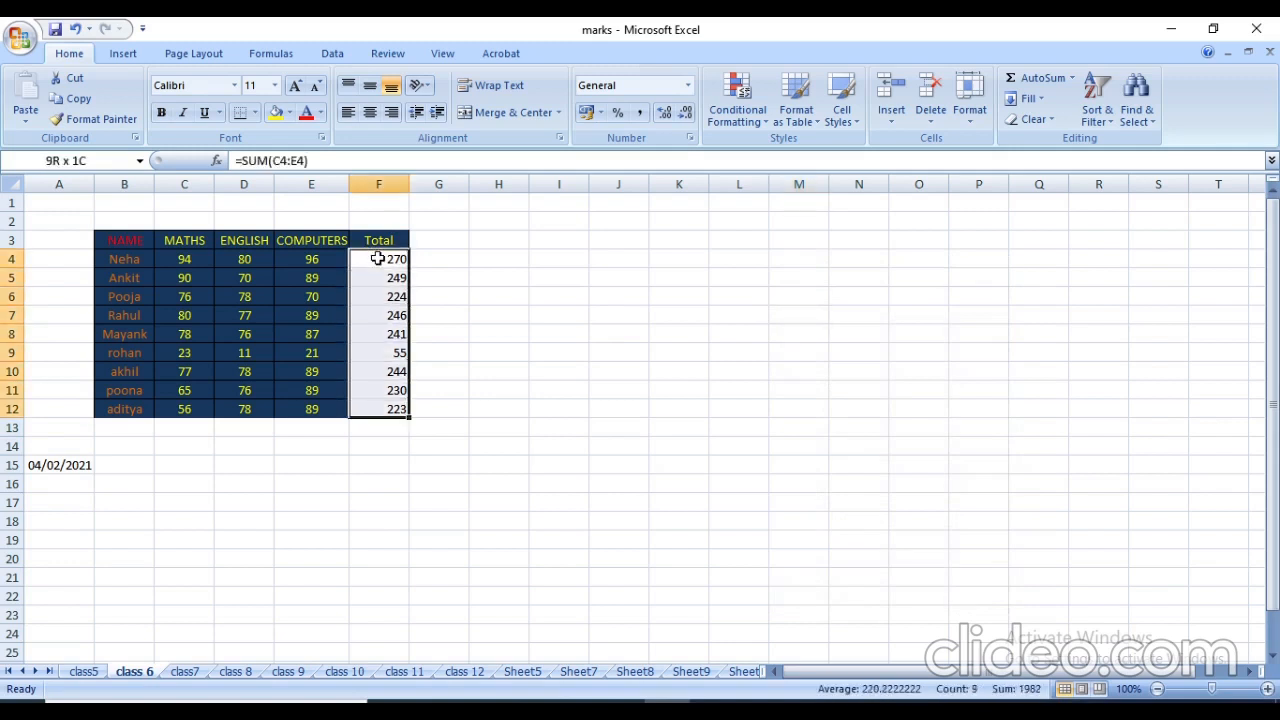
Step: Set the font colour of the totals in F4:F12 to dark red
click(378, 259)
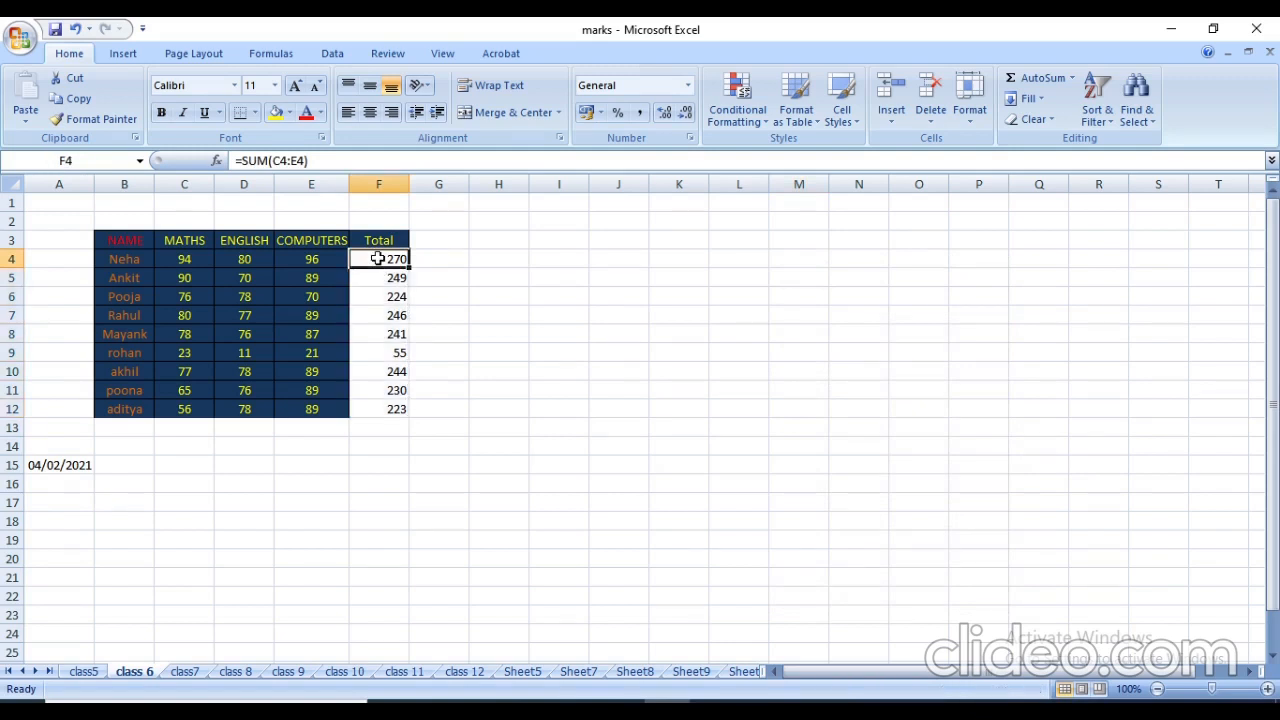
key(shift+Down)
key(shift+Down)
key(shift+Down)
key(shift+Down)
key(shift+Down)
key(shift+Down)
key(shift+Down)
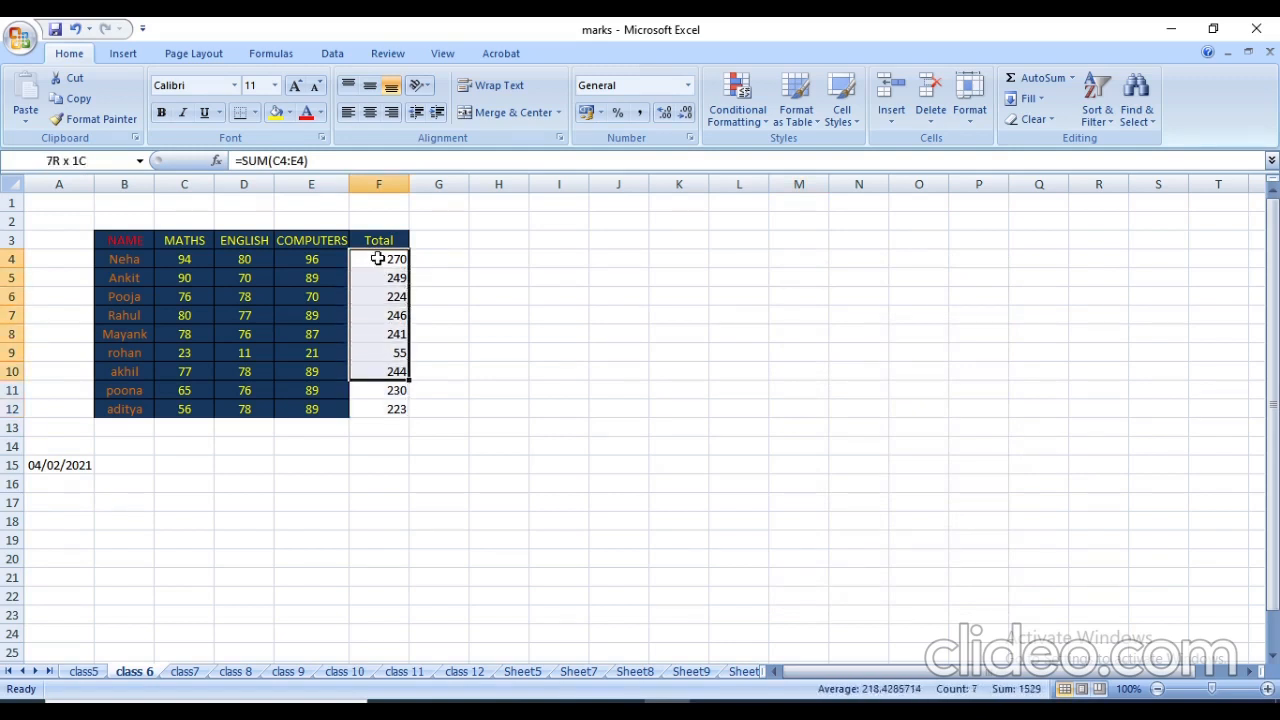
key(shift+Down)
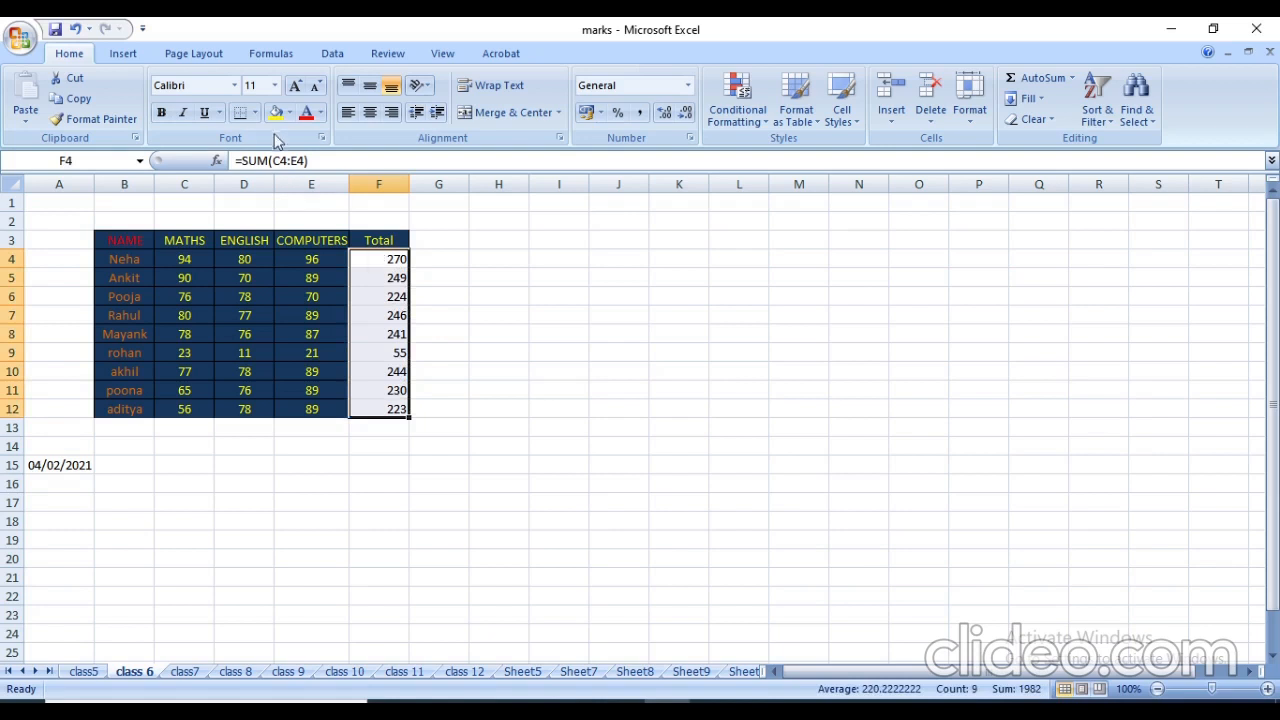
click(321, 112)
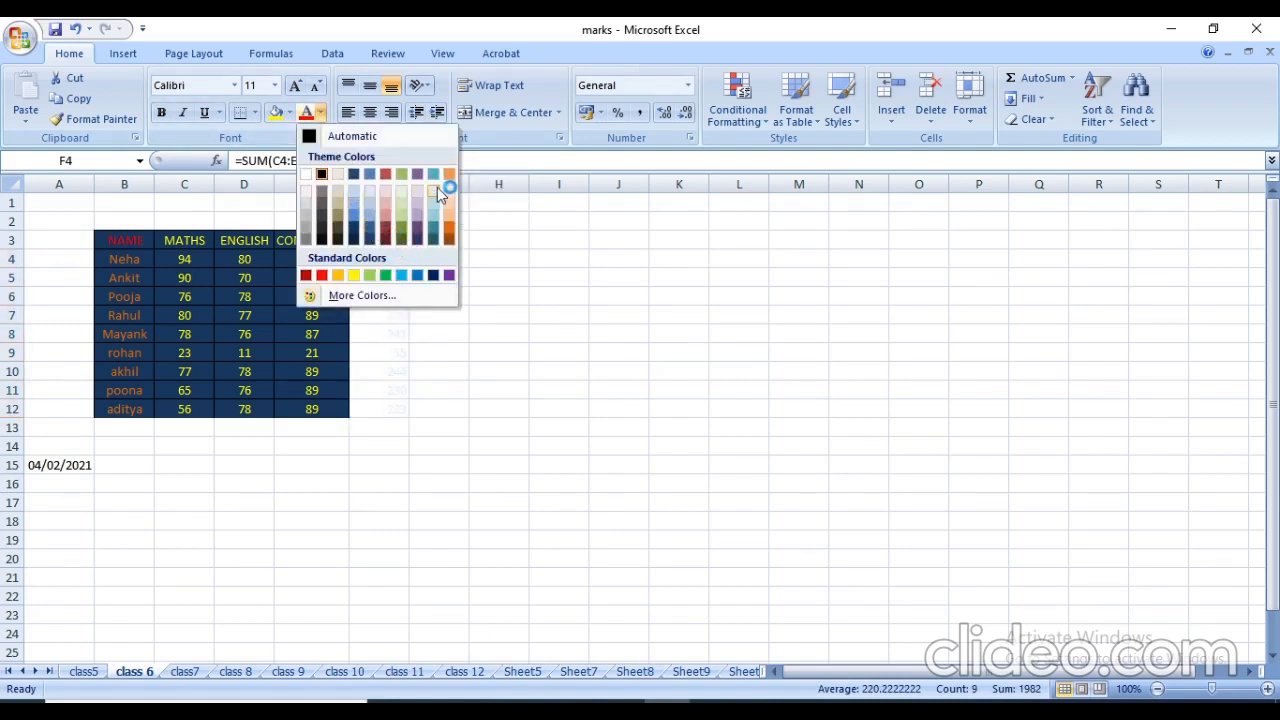
click(306, 275)
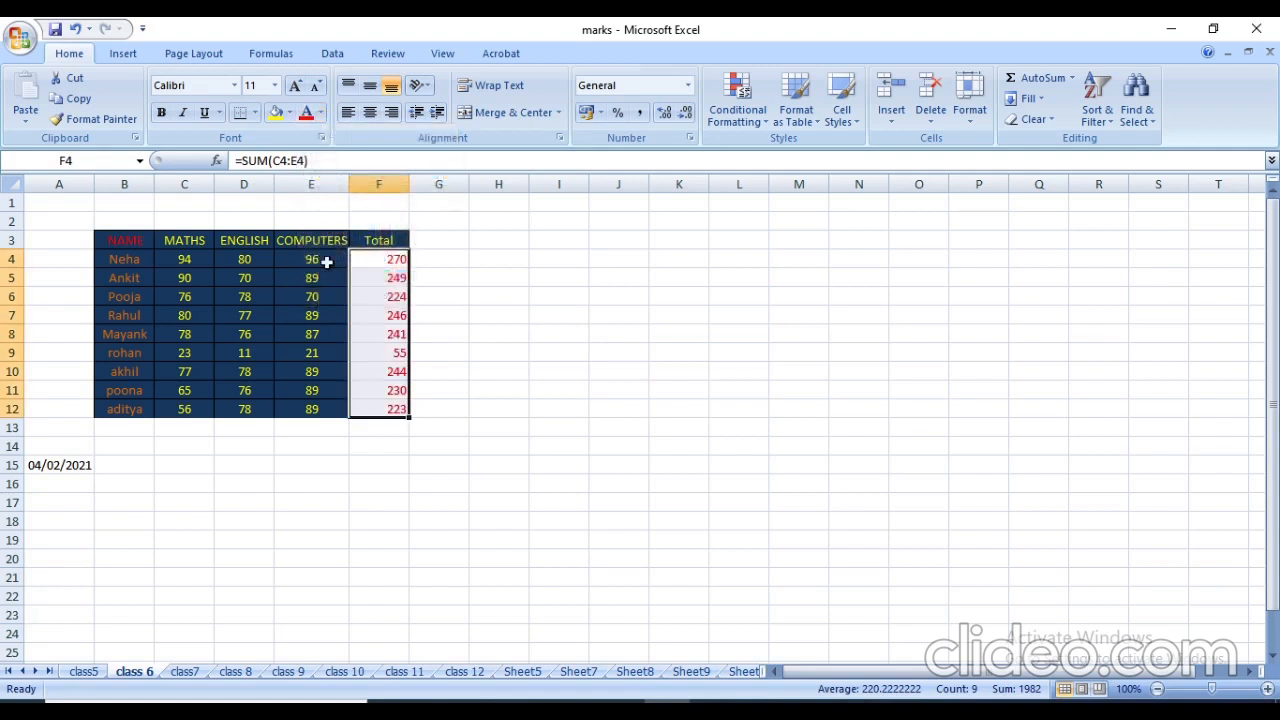
Step: Give the totals in F4:F12 a yellow fill
click(288, 112)
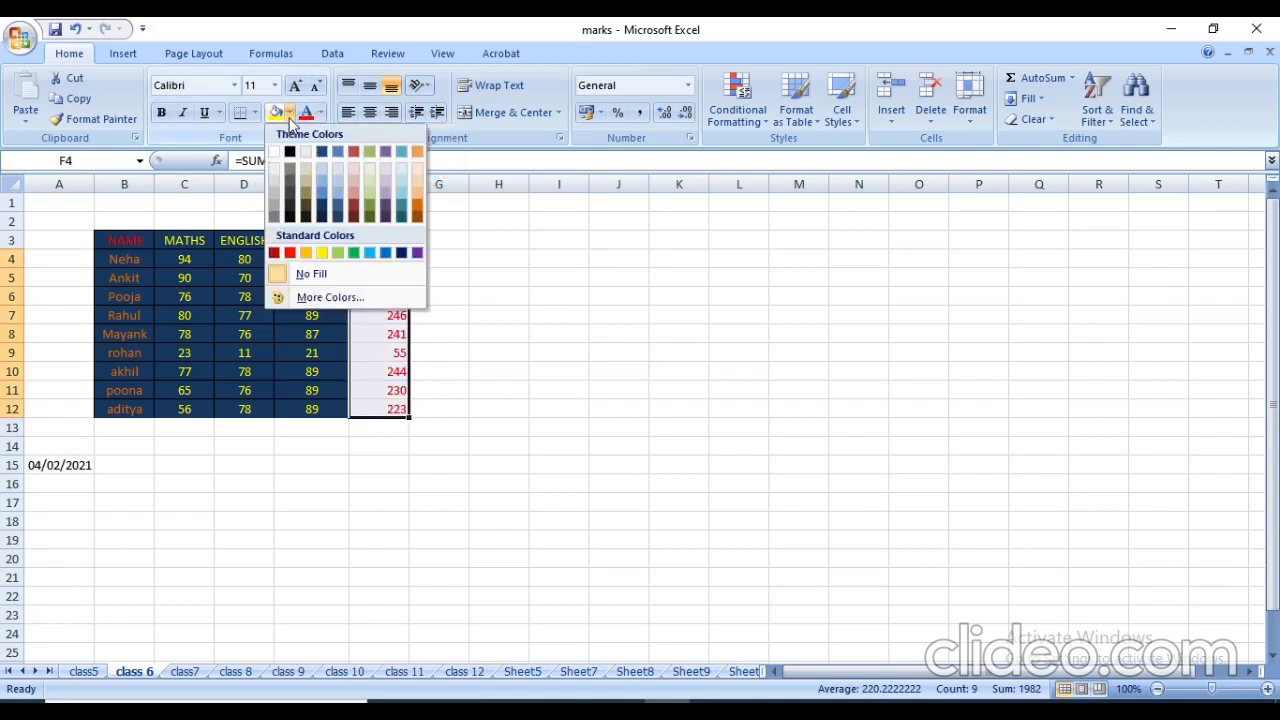
click(320, 254)
right_click(506, 338)
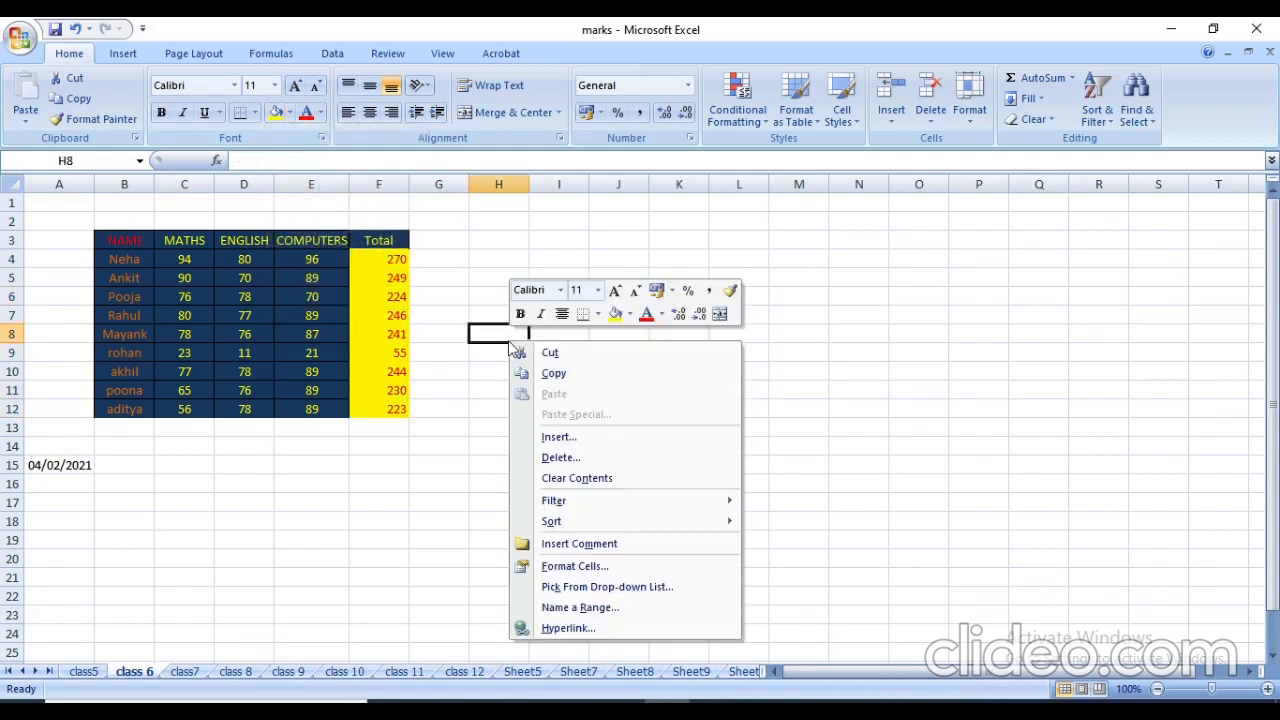
Step: Format the Total heading in F3 with dark red text and a yellow fill to match the totals
right_click(401, 240)
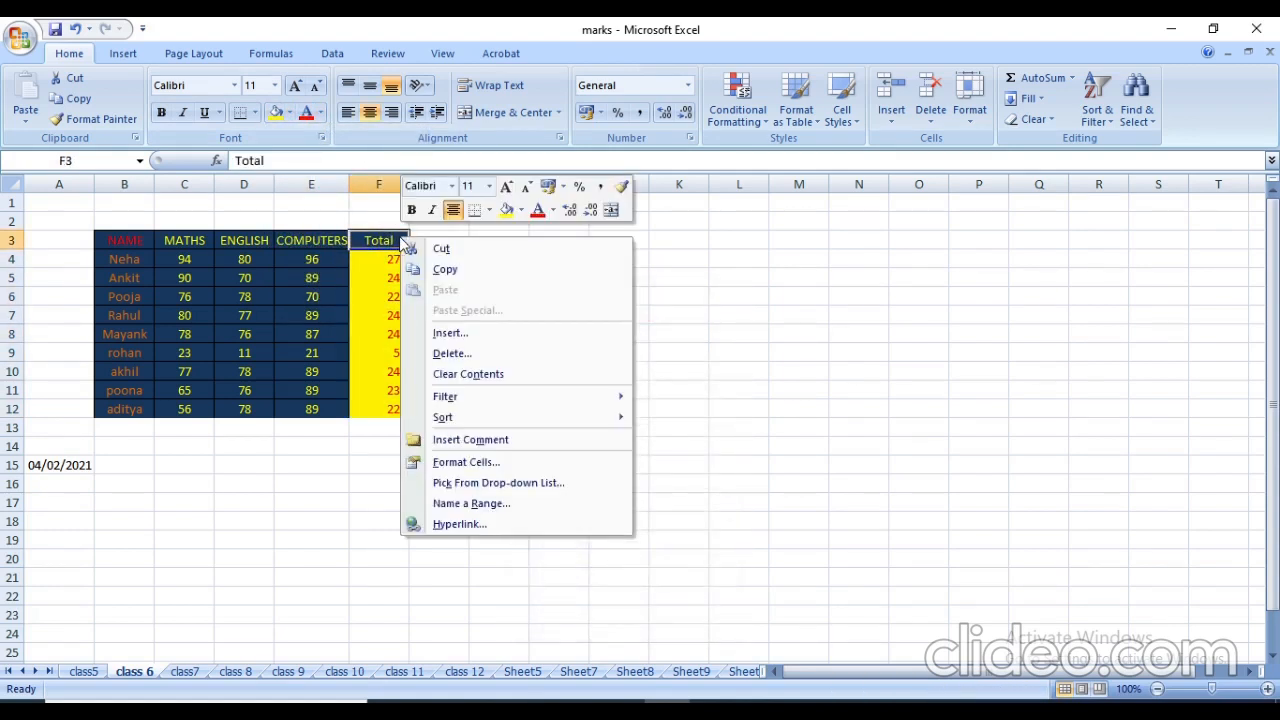
click(537, 212)
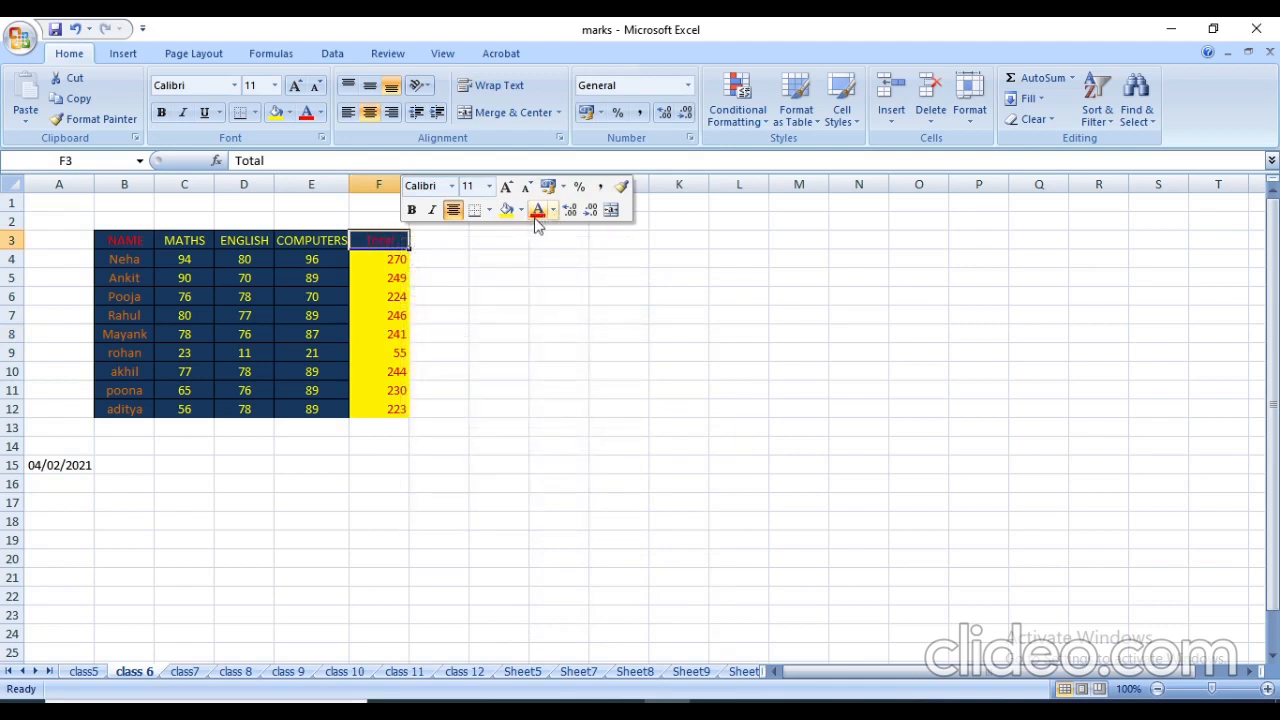
click(505, 210)
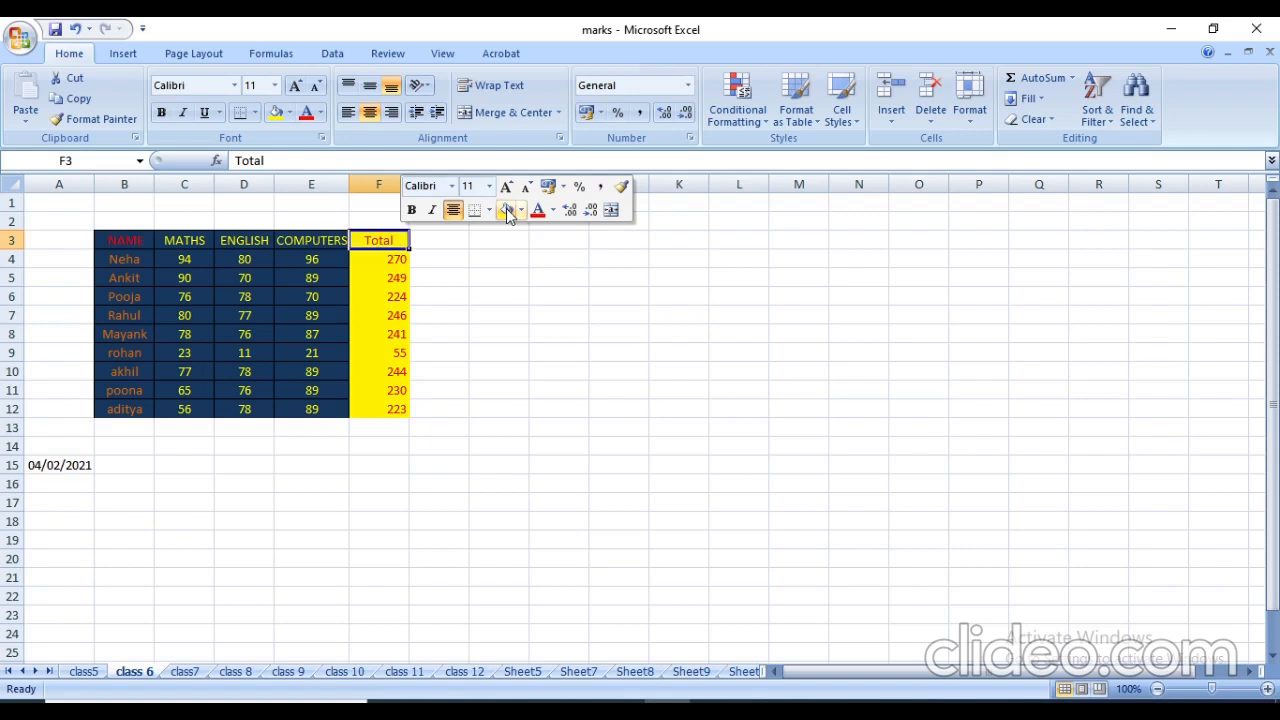
right_click(461, 396)
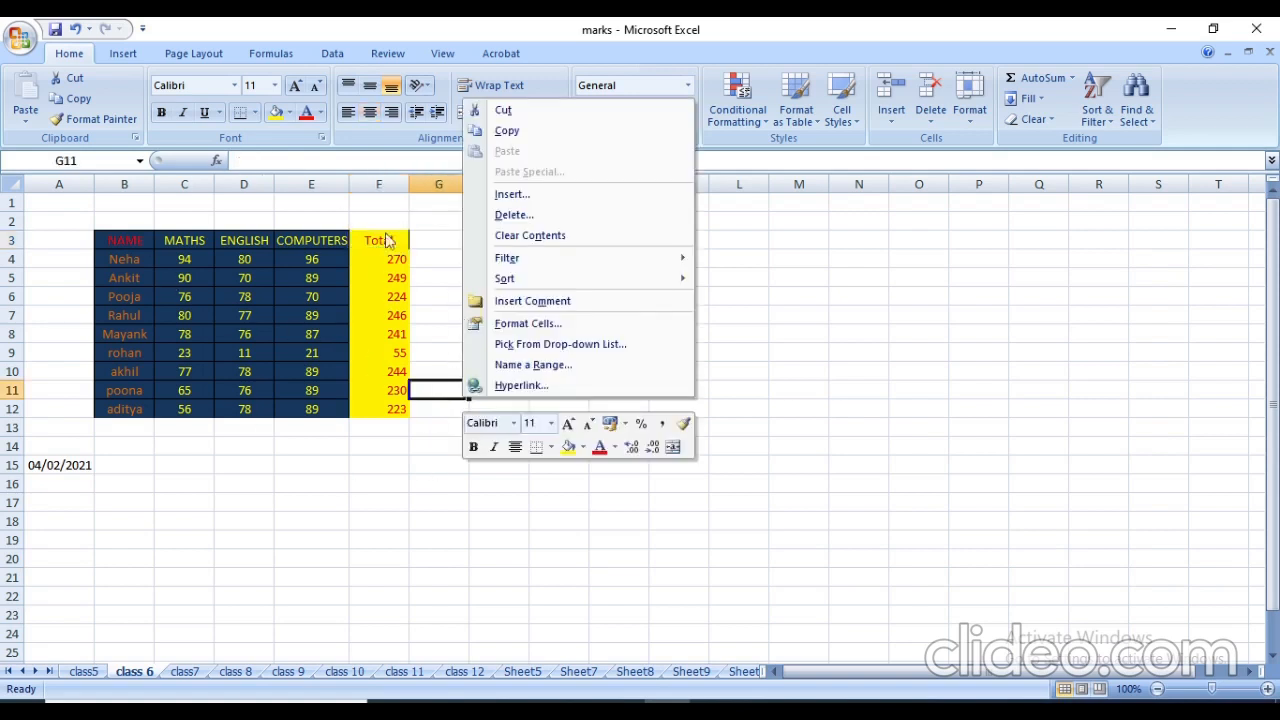
right_click(729, 340)
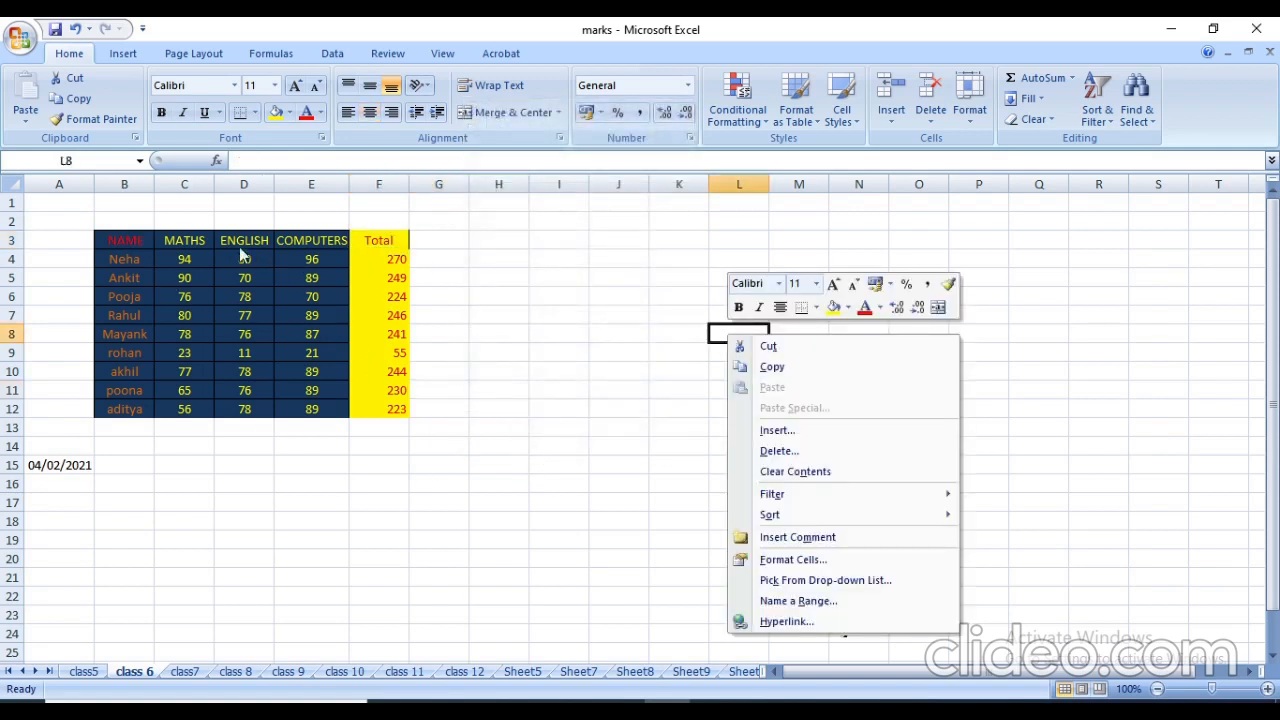
Step: Apply All Borders to the whole marks table in B3:F12
click(148, 237)
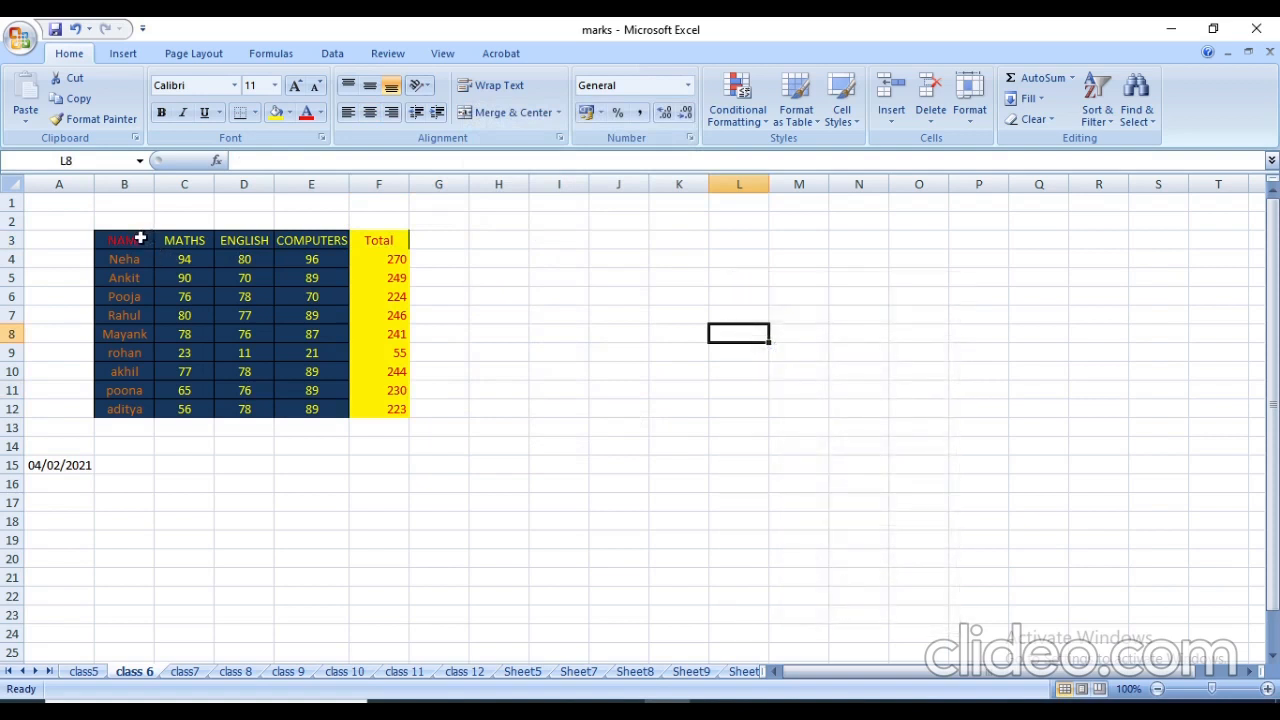
click(135, 240)
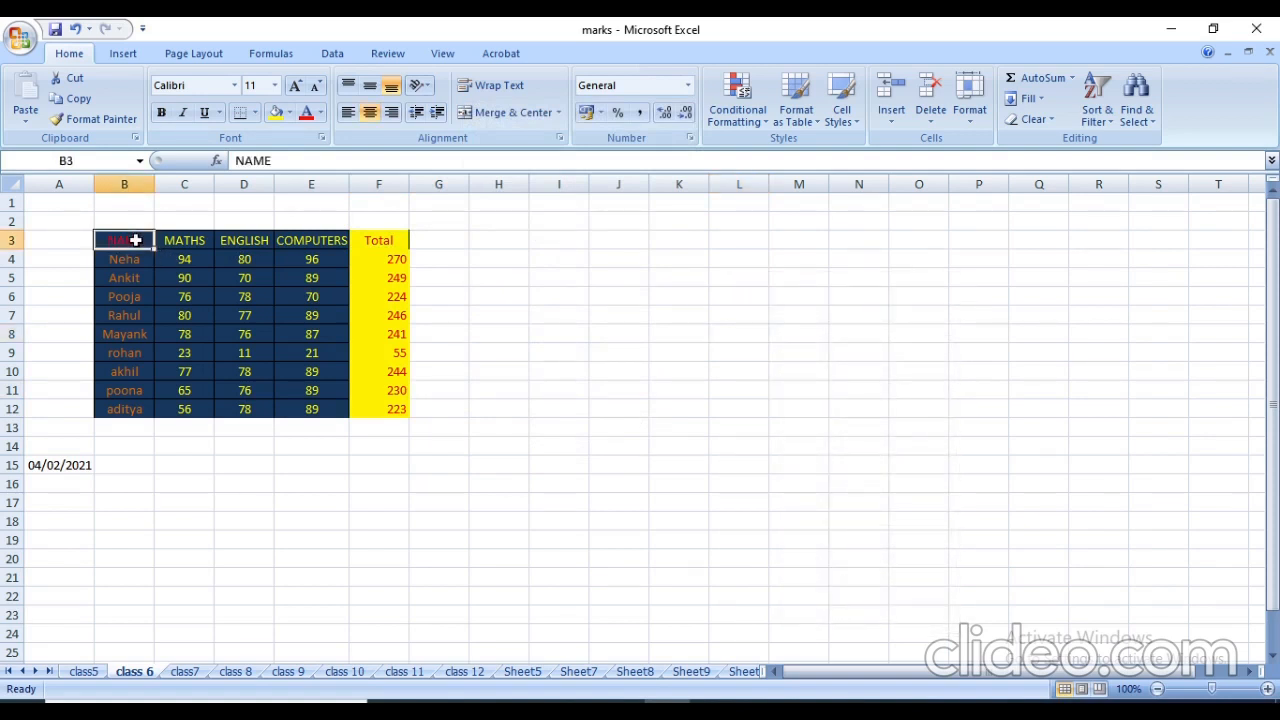
key(shift+Down)
key(shift+Down)
key(shift+Down)
key(shift+Down)
key(shift+Down)
key(shift+Down)
key(shift+Down)
key(shift+Down)
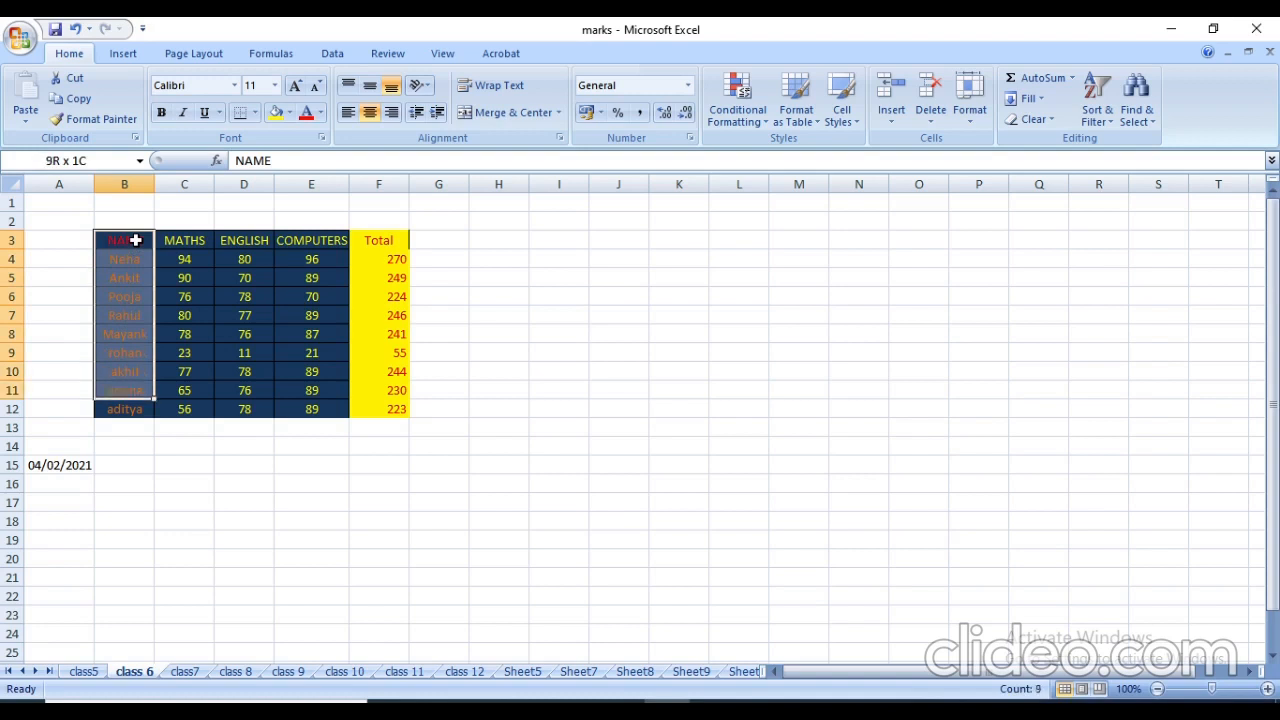
key(shift+Down)
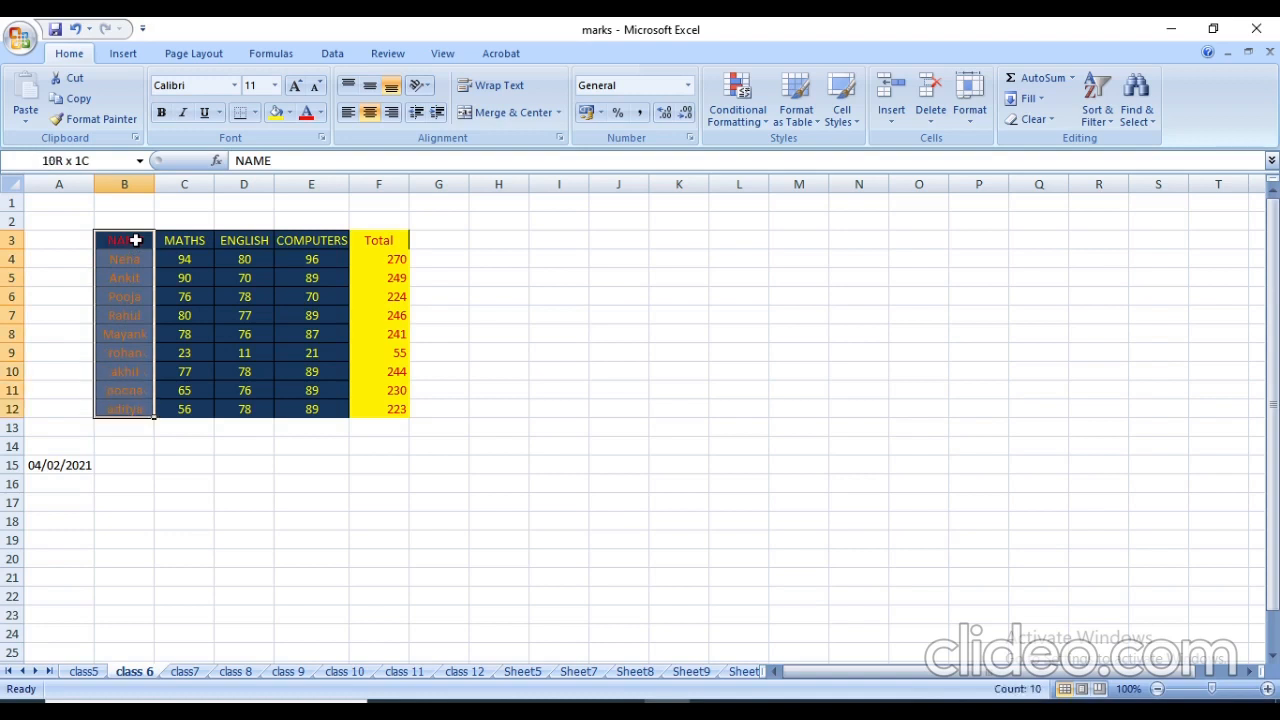
key(shift+Right)
key(shift+Right)
key(shift+Right)
key(shift+Right)
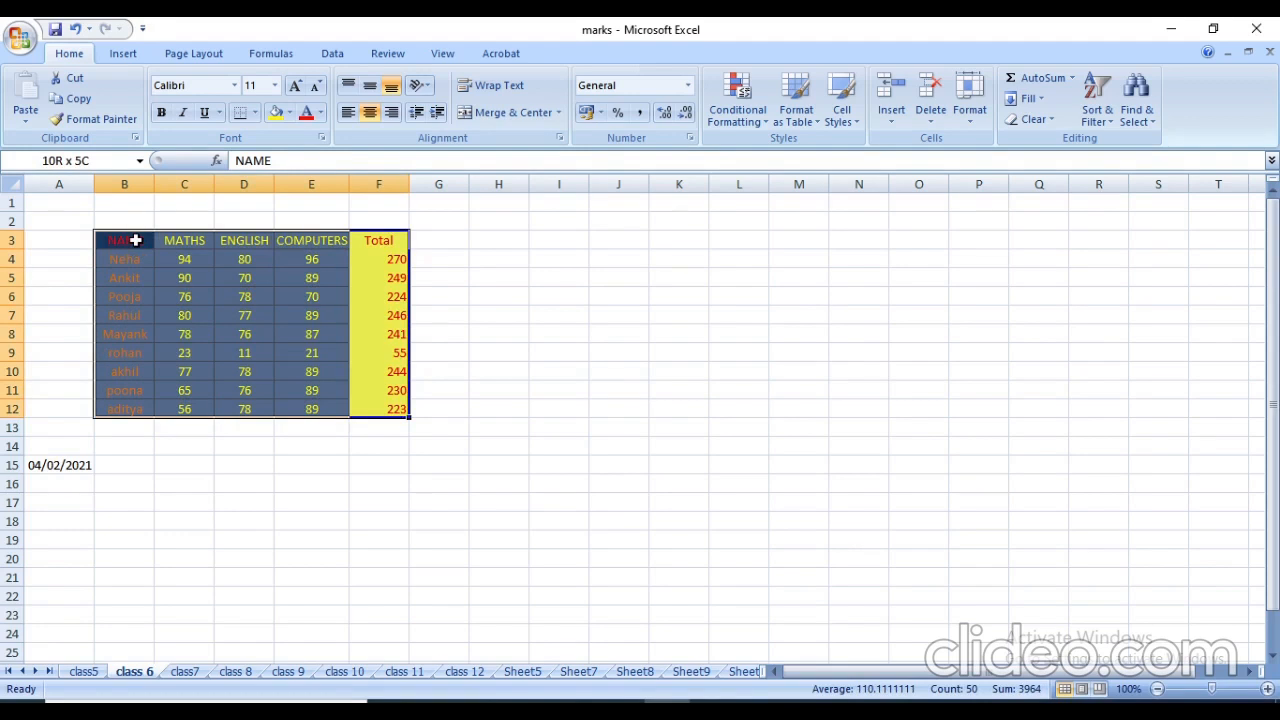
click(256, 114)
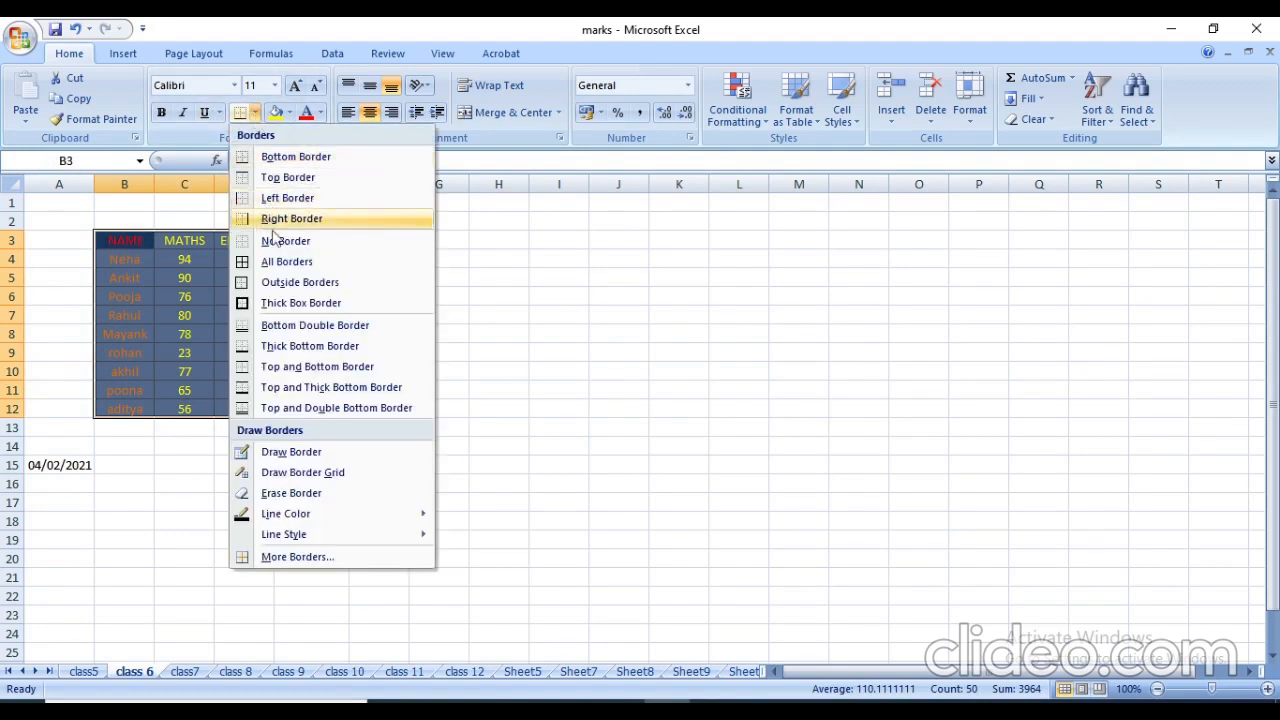
click(287, 262)
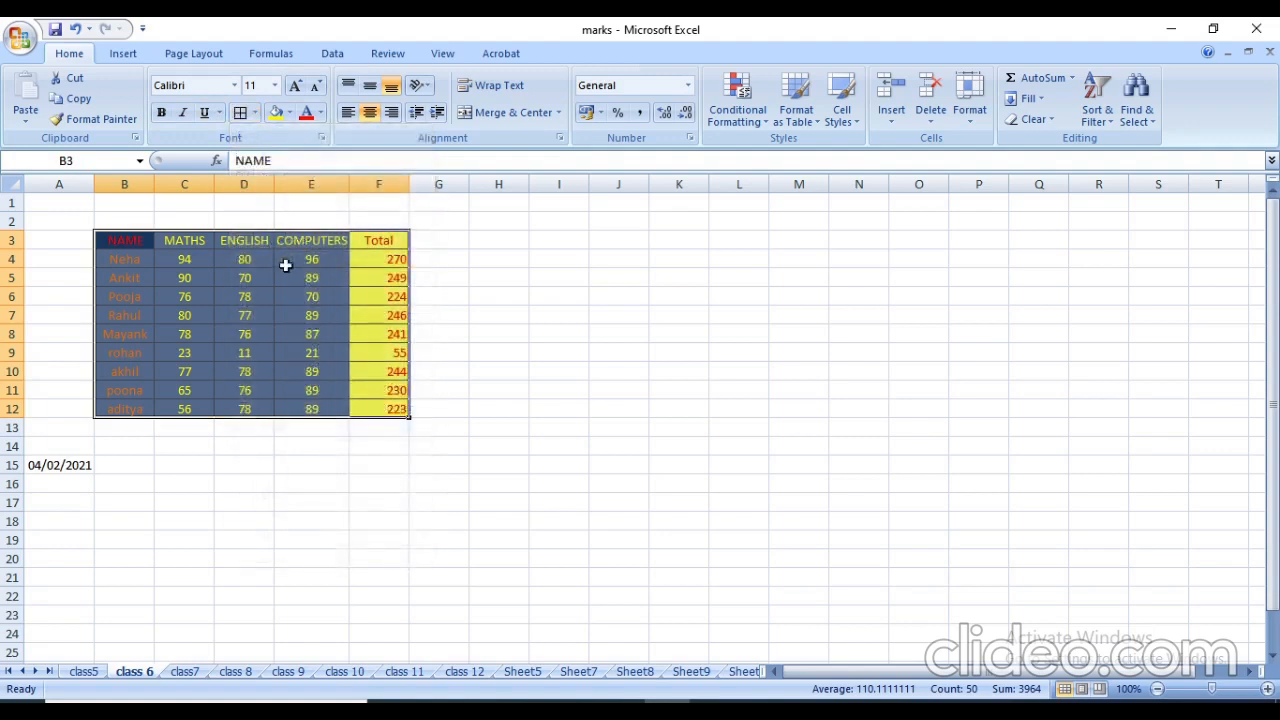
click(505, 256)
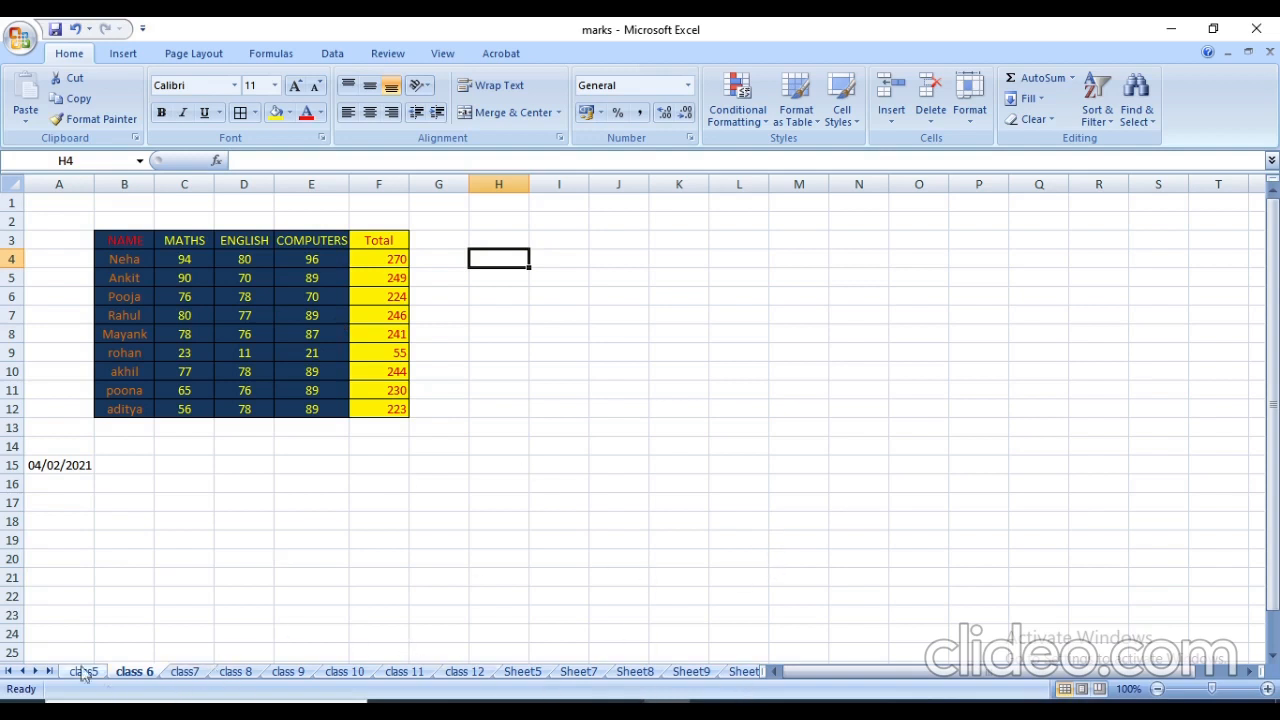
Step: Add a new blank worksheet at the end of the workbook, after Sheet11
click(48, 671)
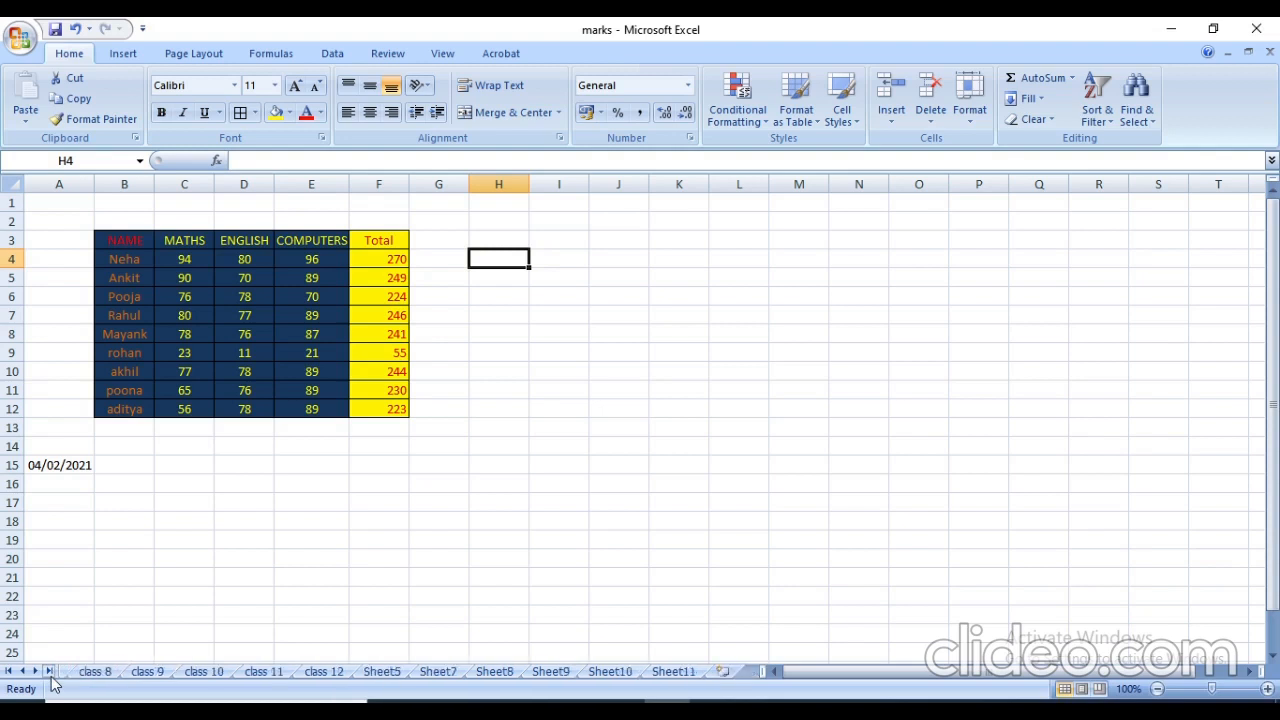
click(723, 671)
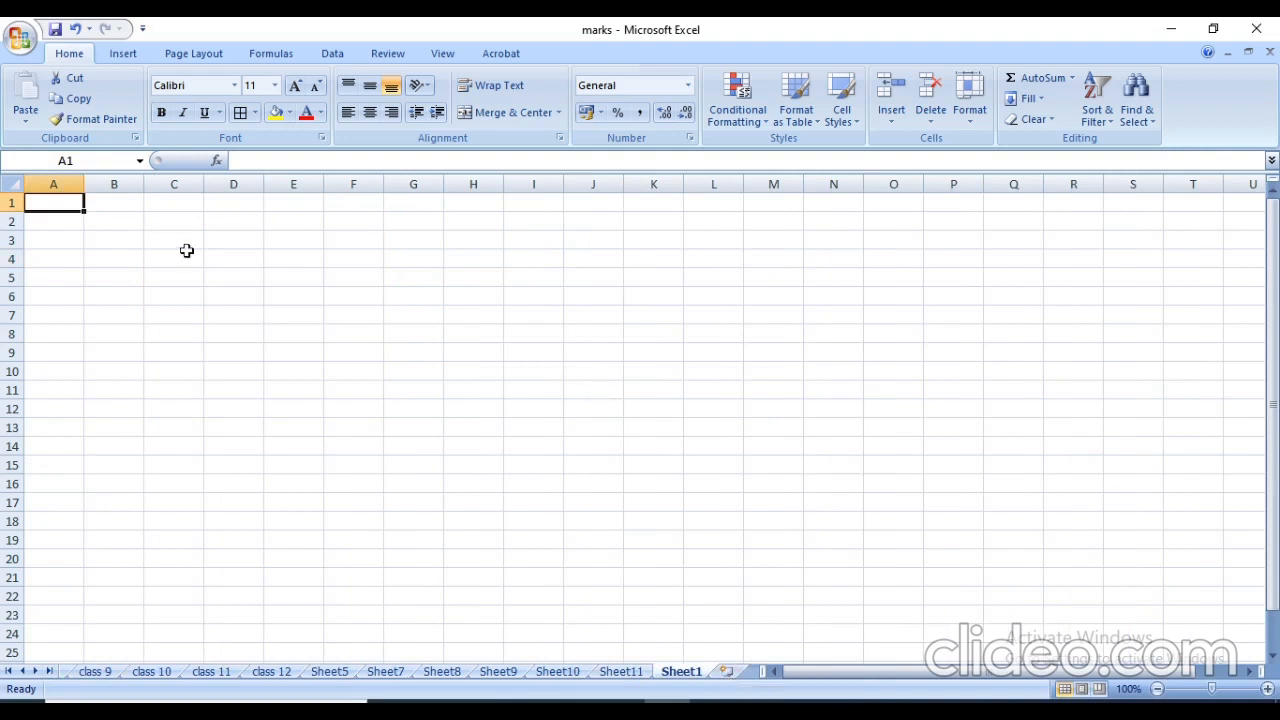
Step: Insert two new blank worksheets directly before Sheet1
click(896, 119)
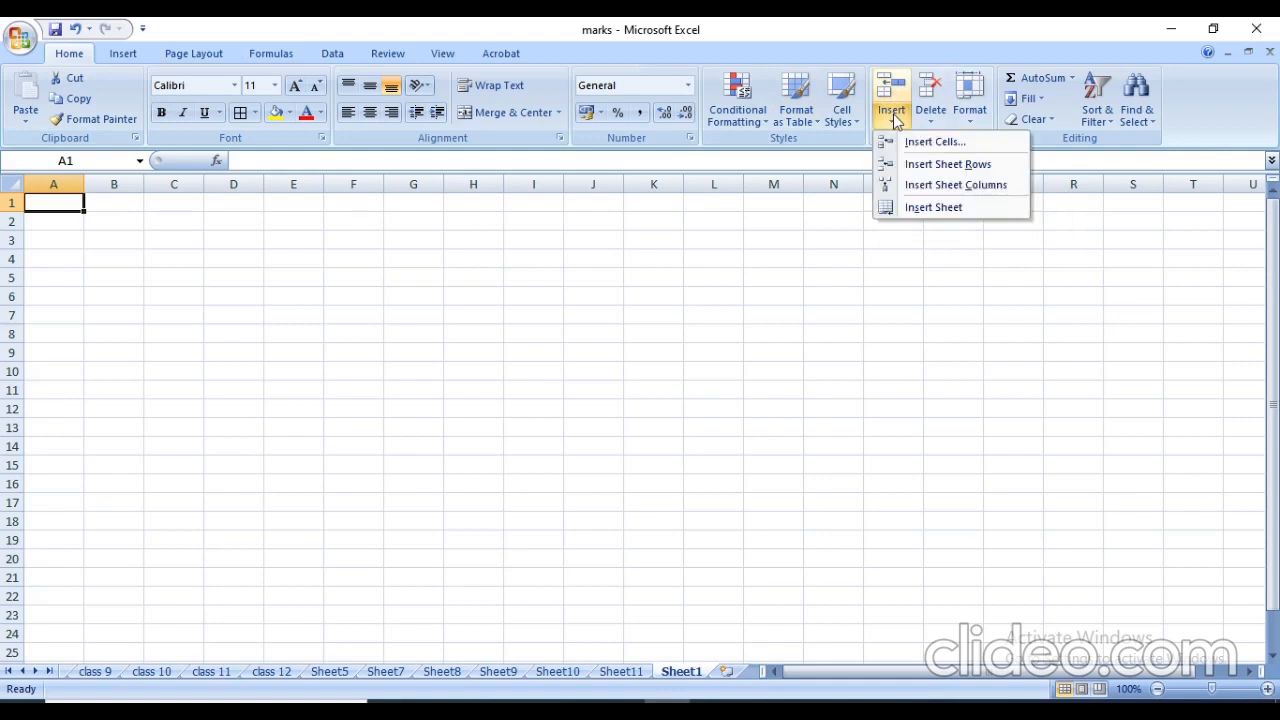
right_click(941, 210)
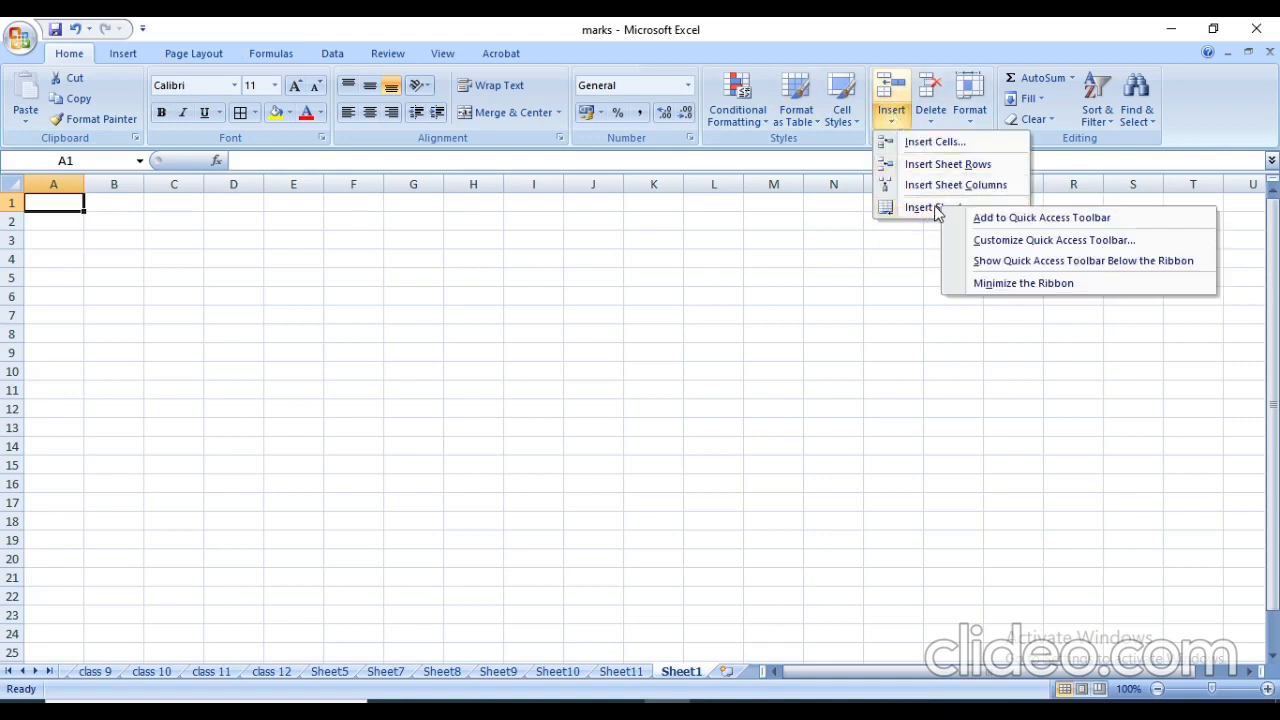
click(938, 208)
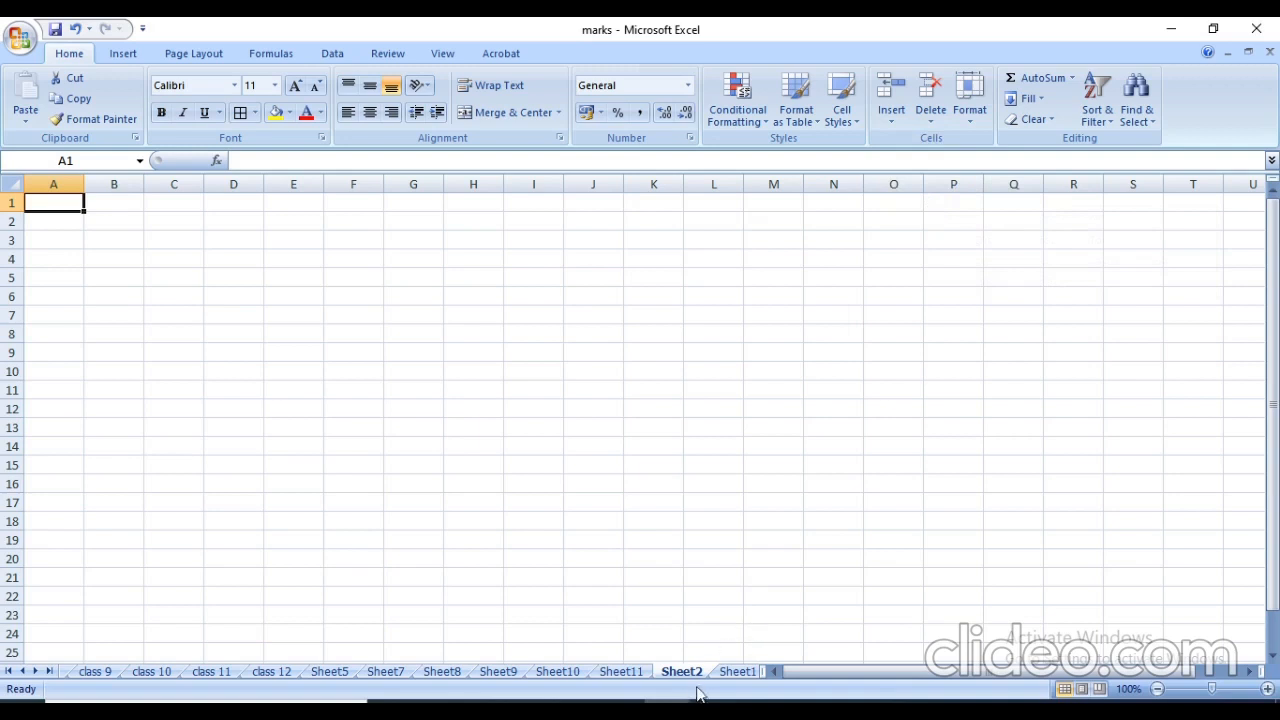
right_click(745, 673)
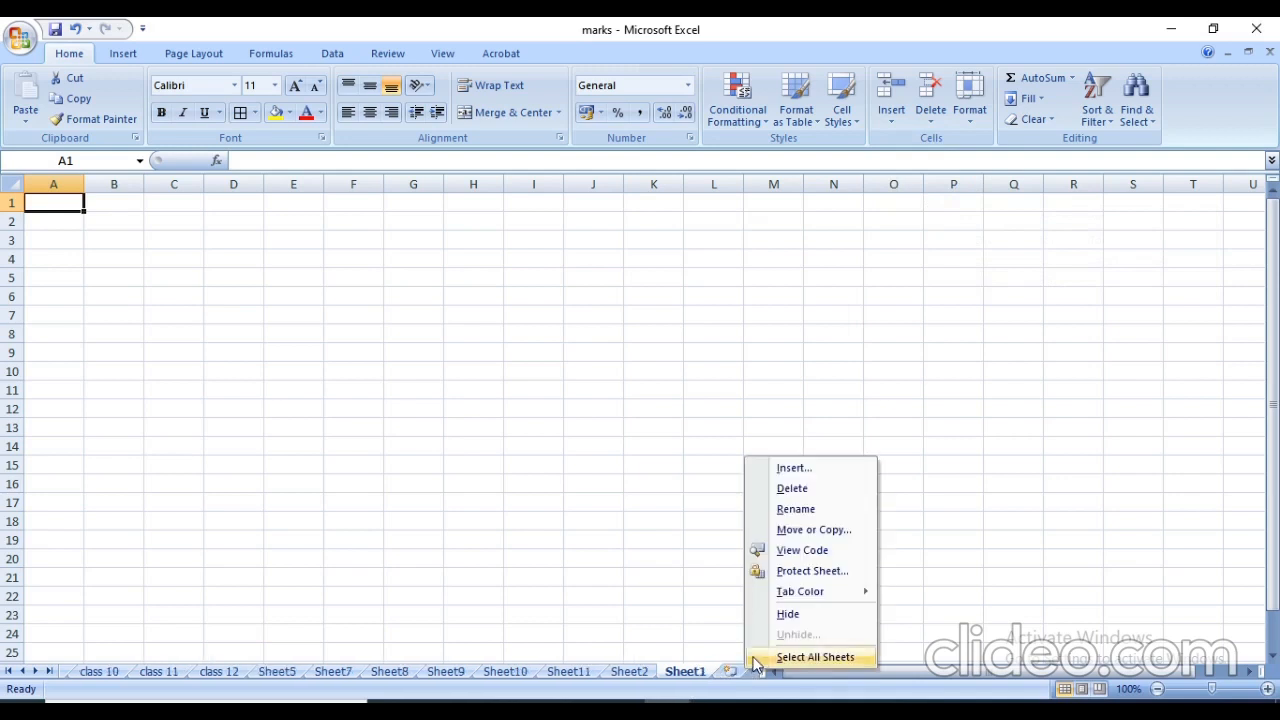
click(808, 476)
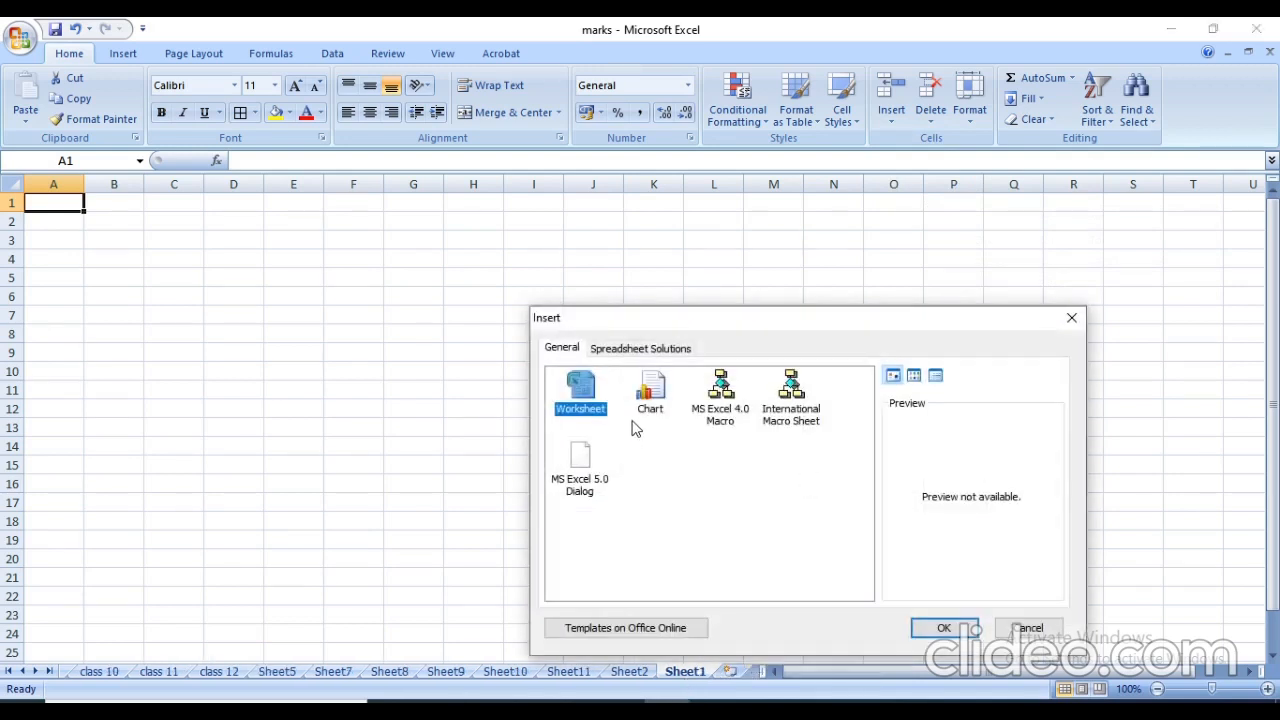
click(938, 628)
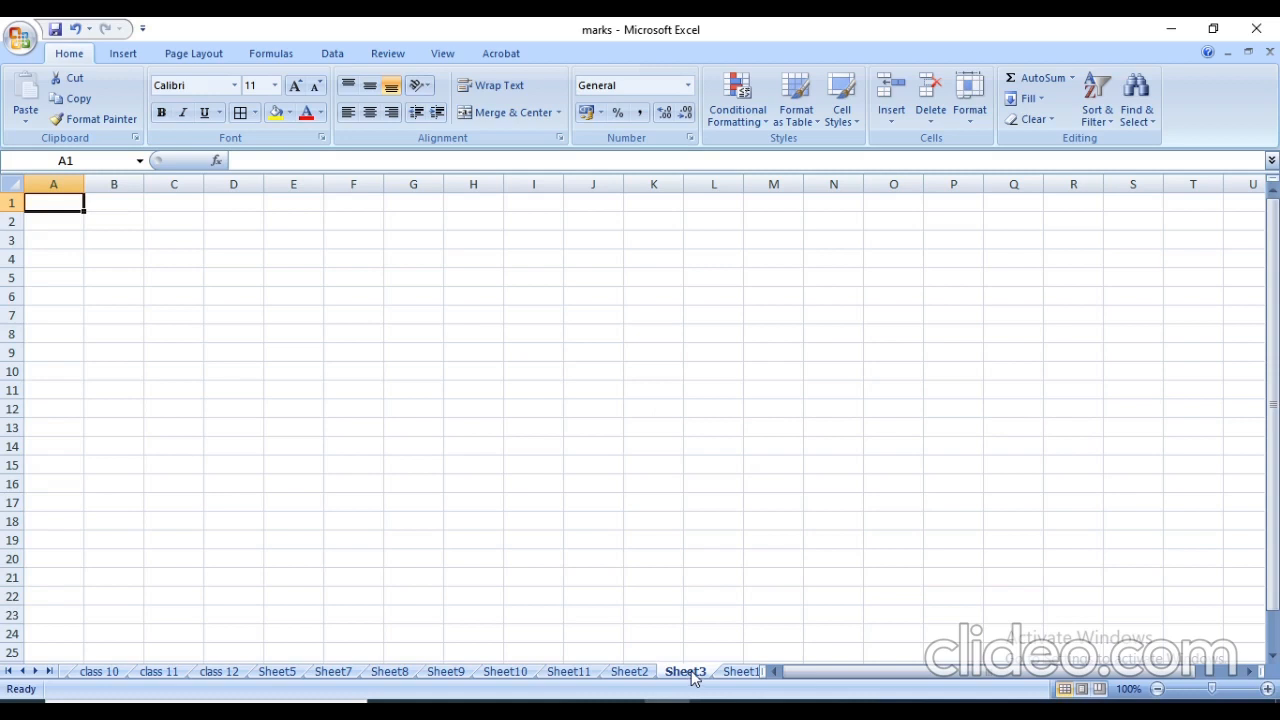
Step: Delete the two newly inserted worksheets, Sheet2 and Sheet3
click(650, 677)
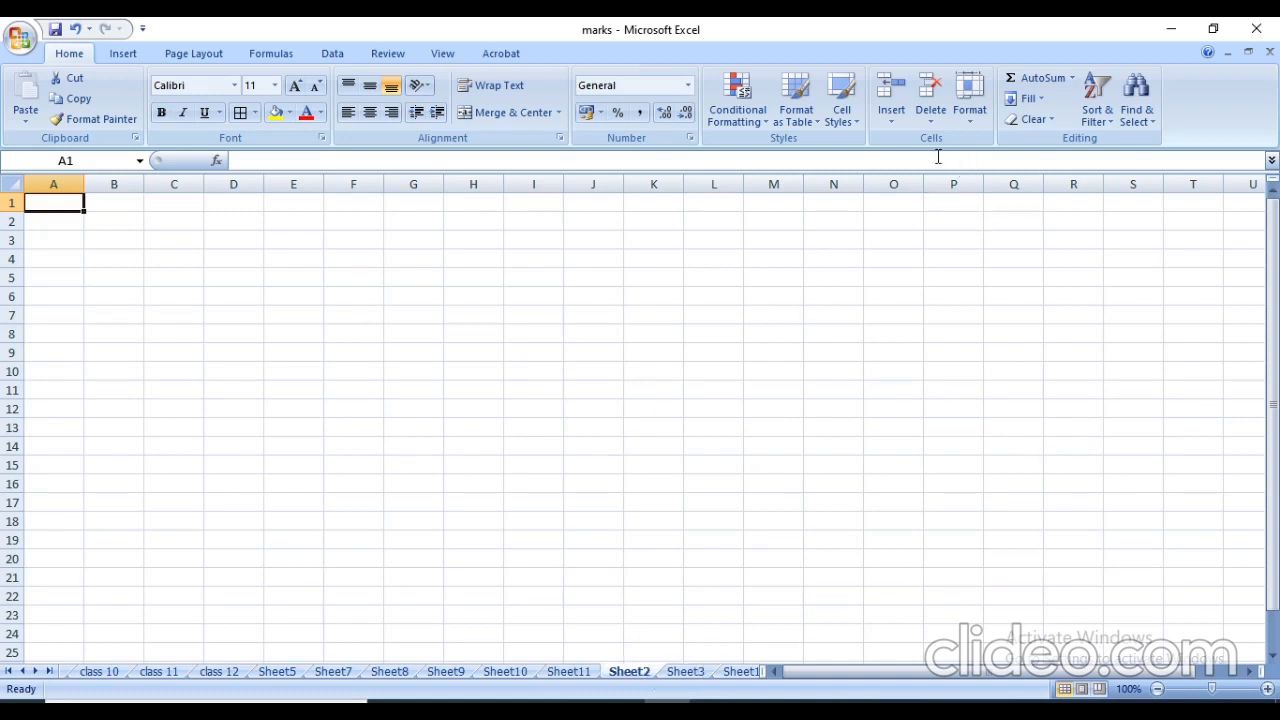
right_click(929, 120)
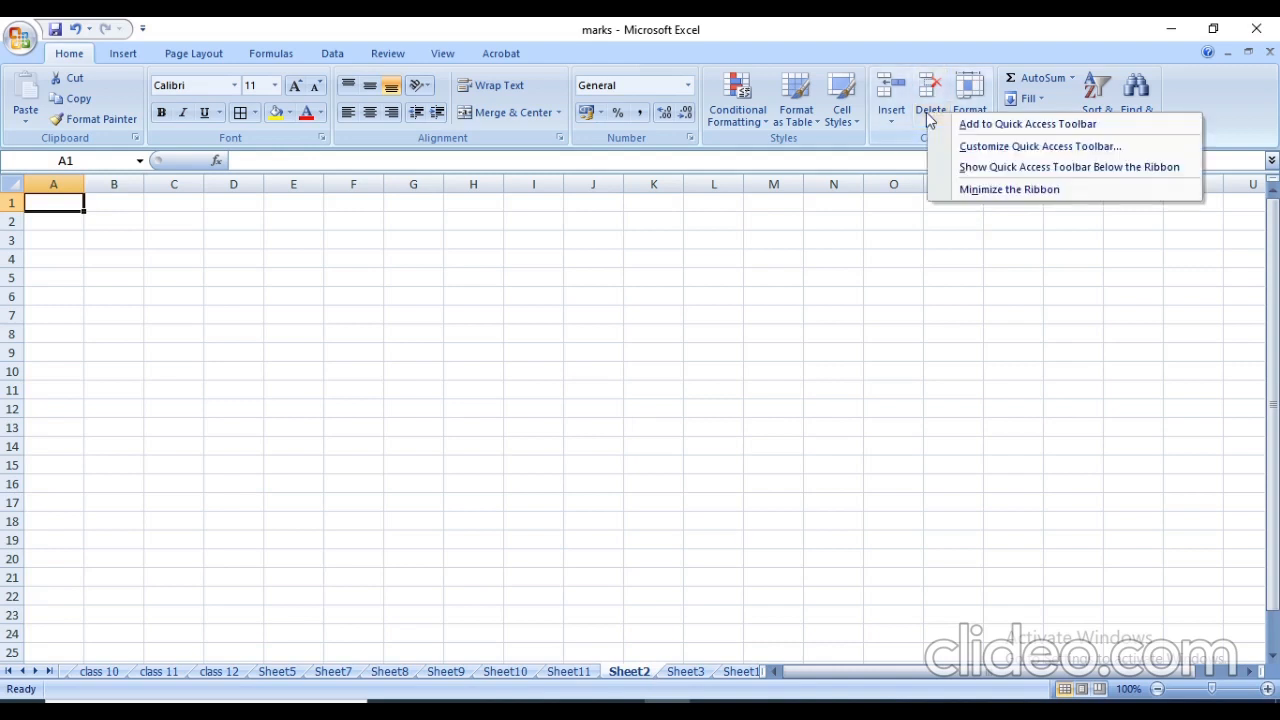
click(926, 120)
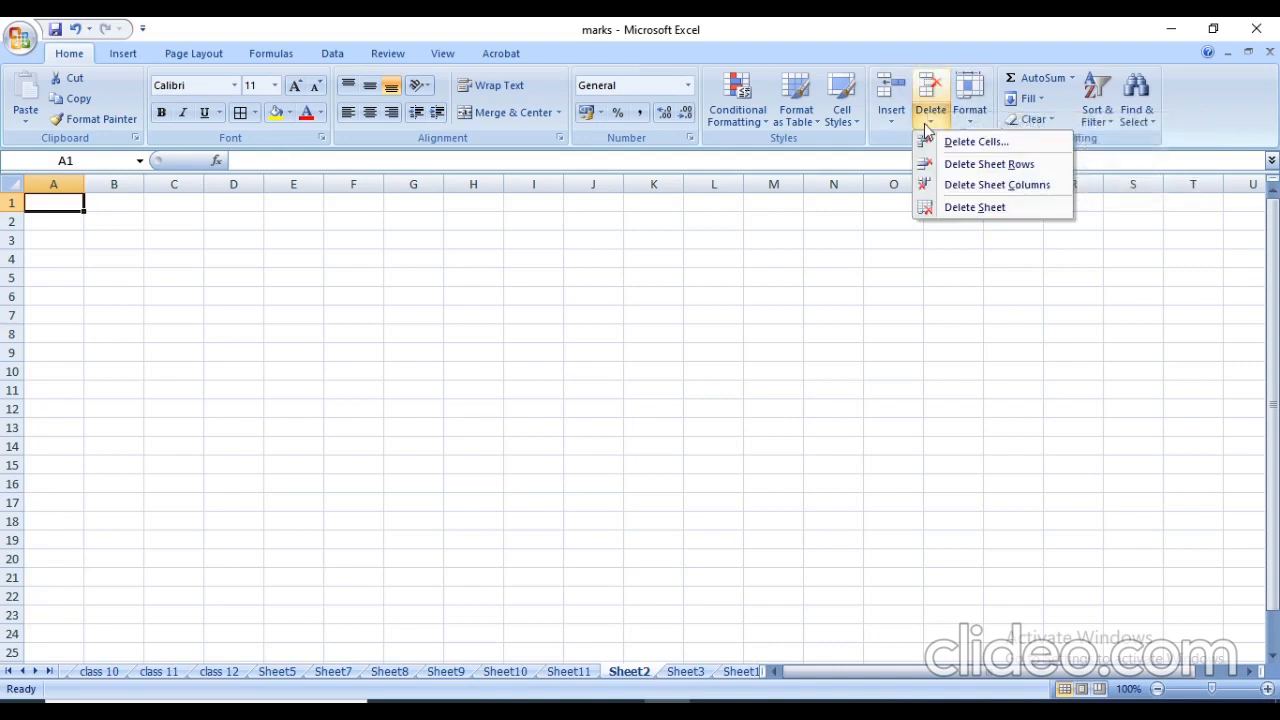
click(968, 210)
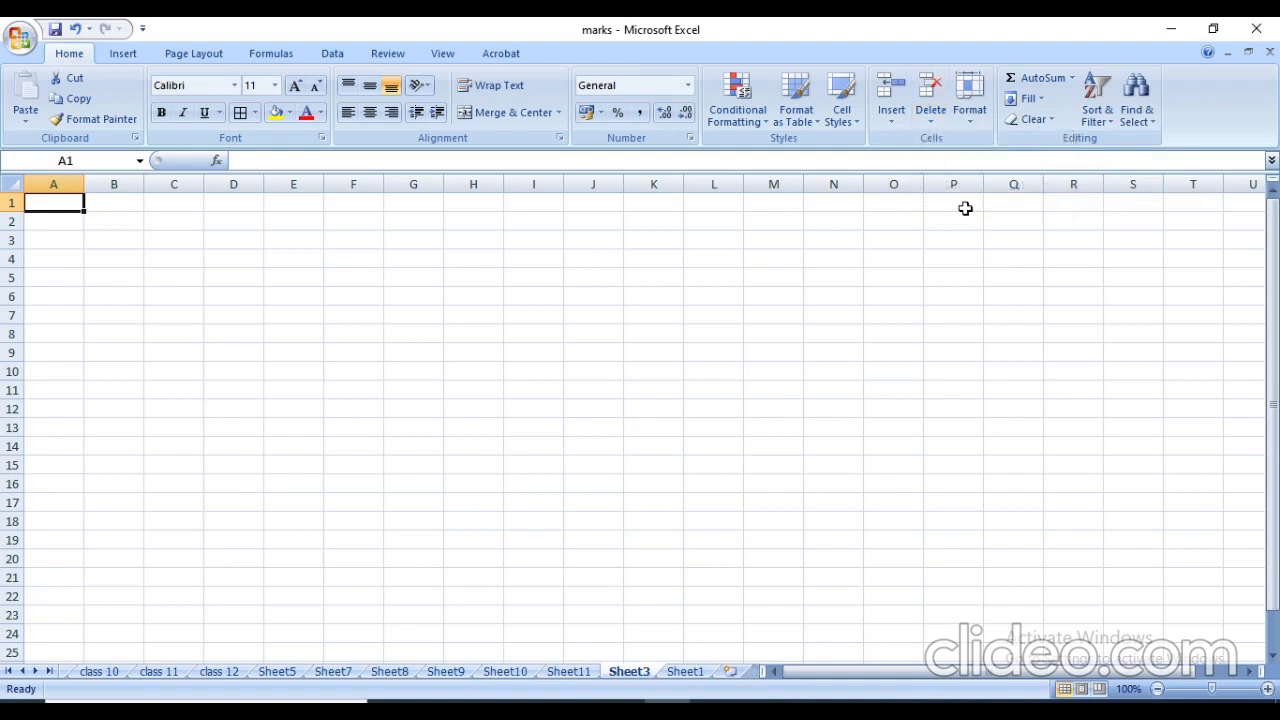
right_click(629, 679)
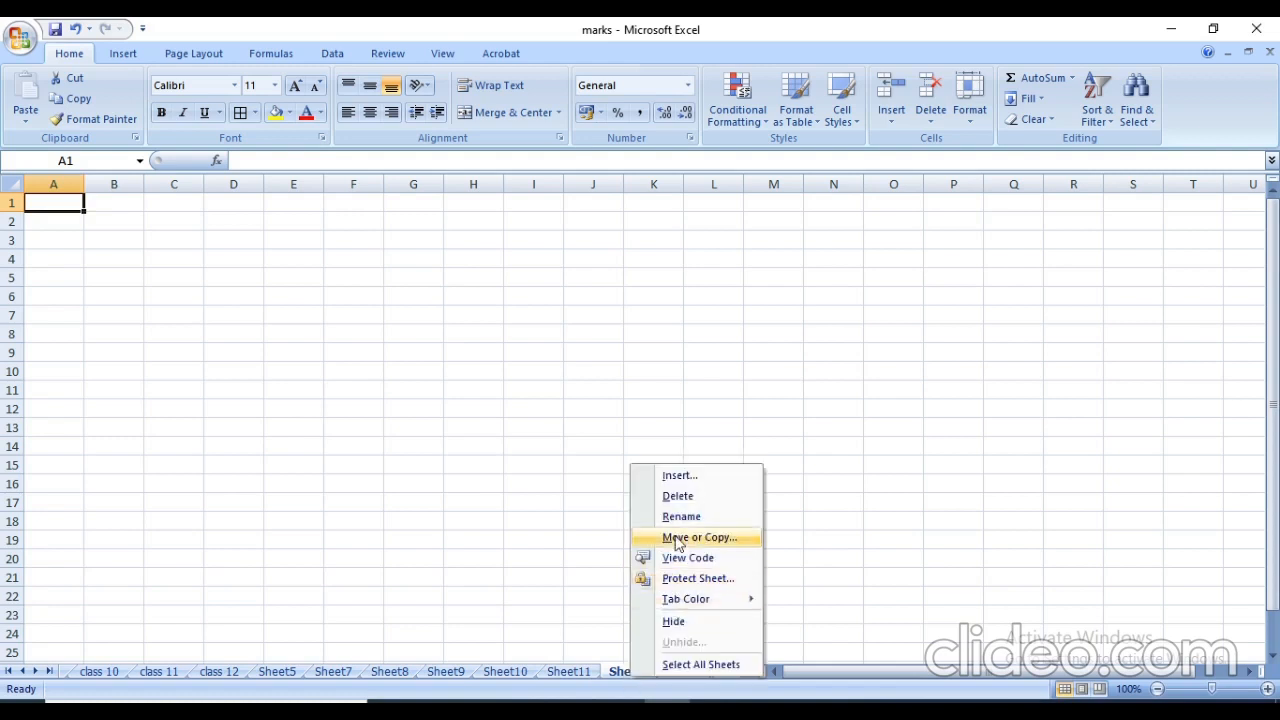
click(677, 497)
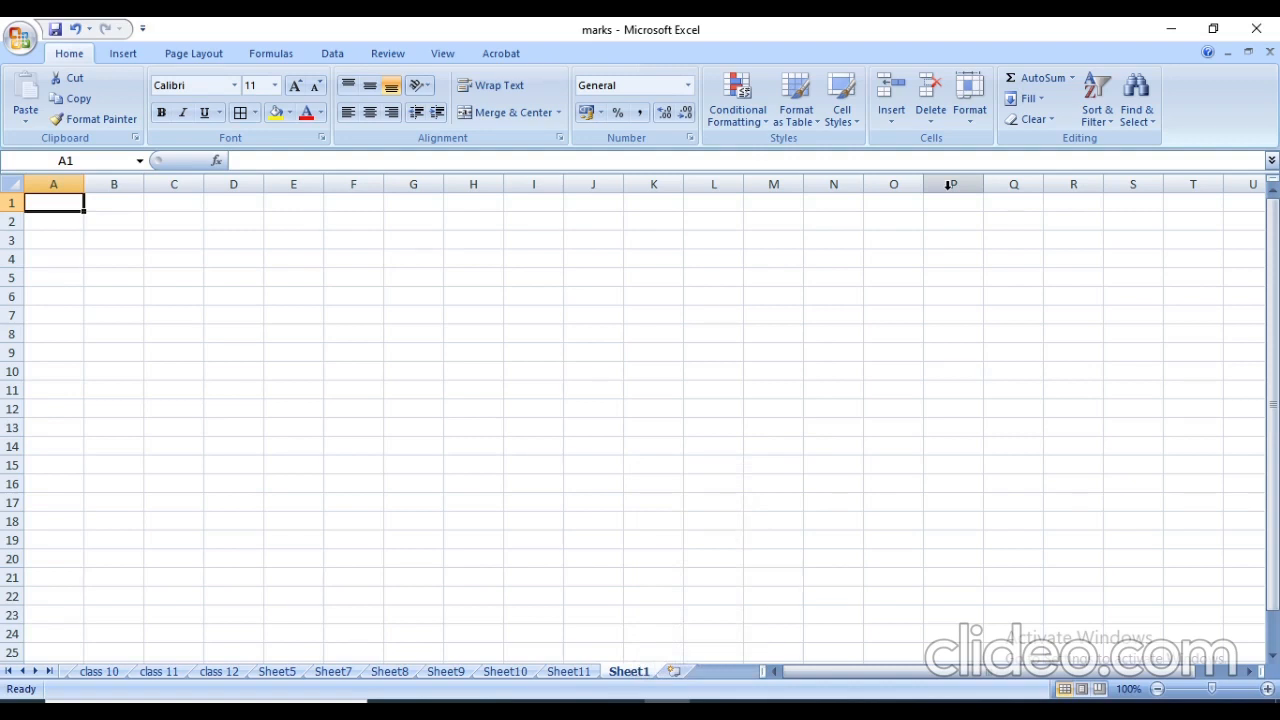
Step: Rename the Sheet5 worksheet as class4
click(148, 675)
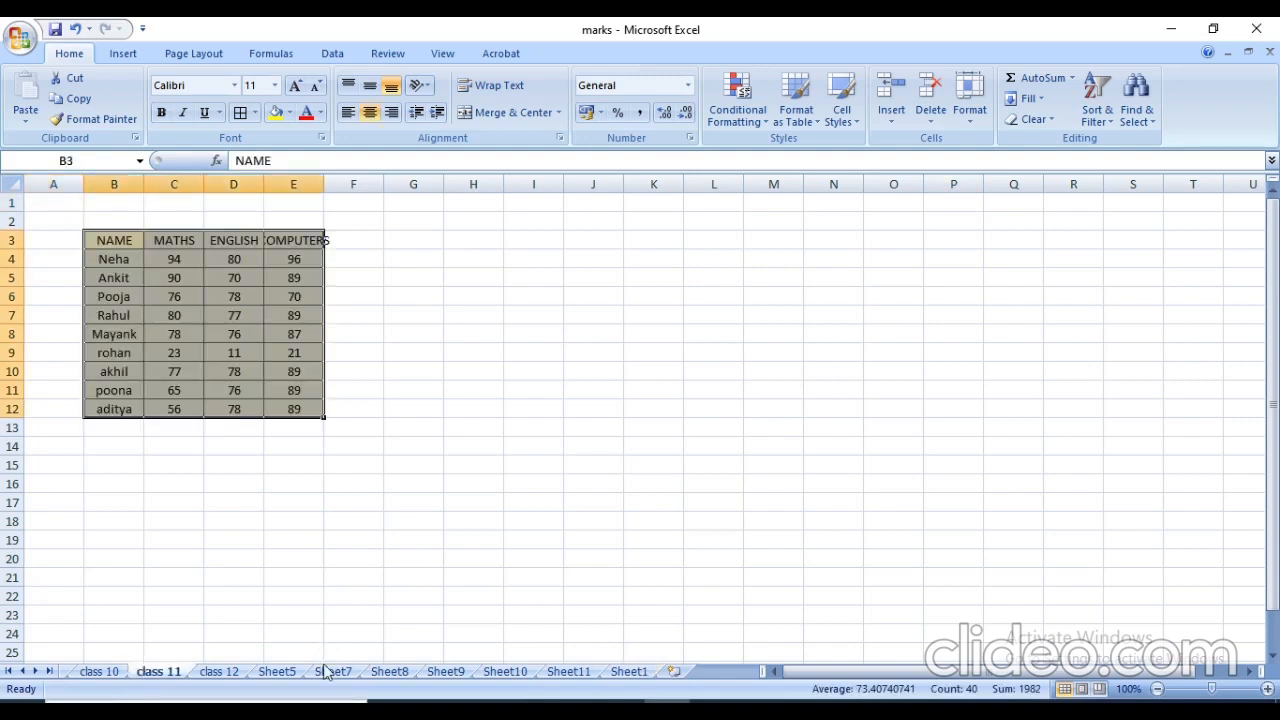
click(284, 675)
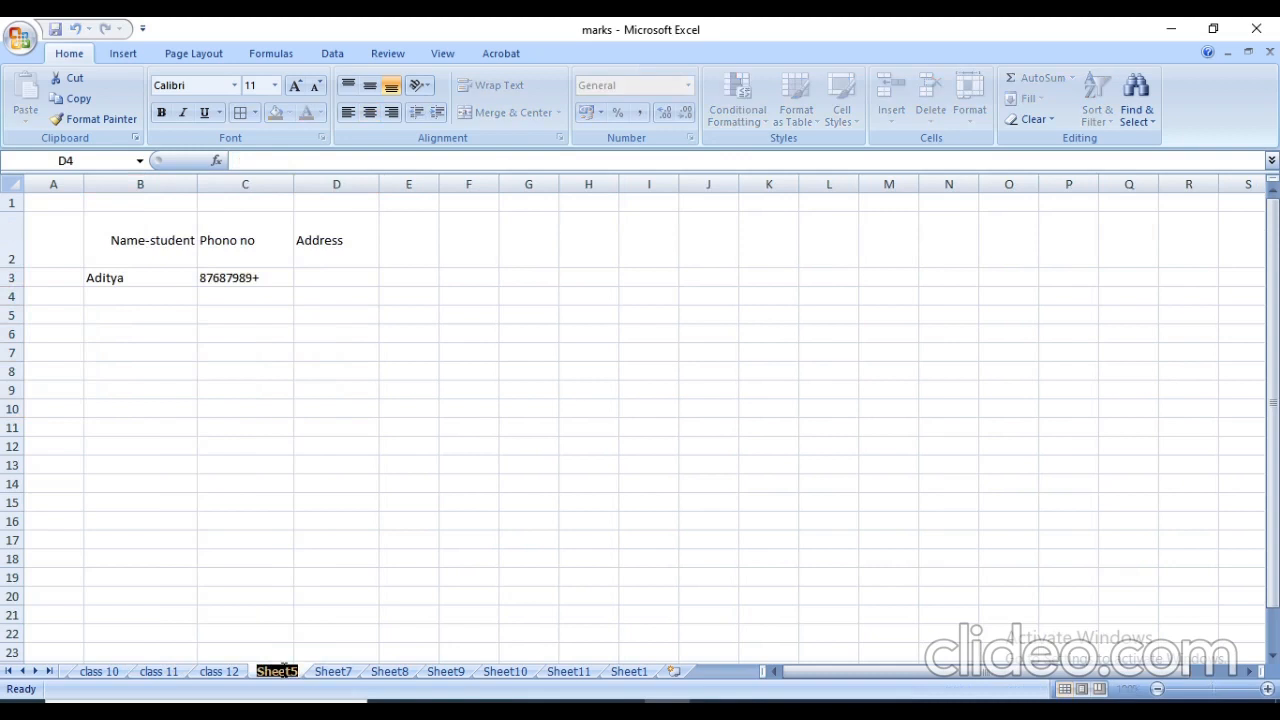
key(BackSpace)
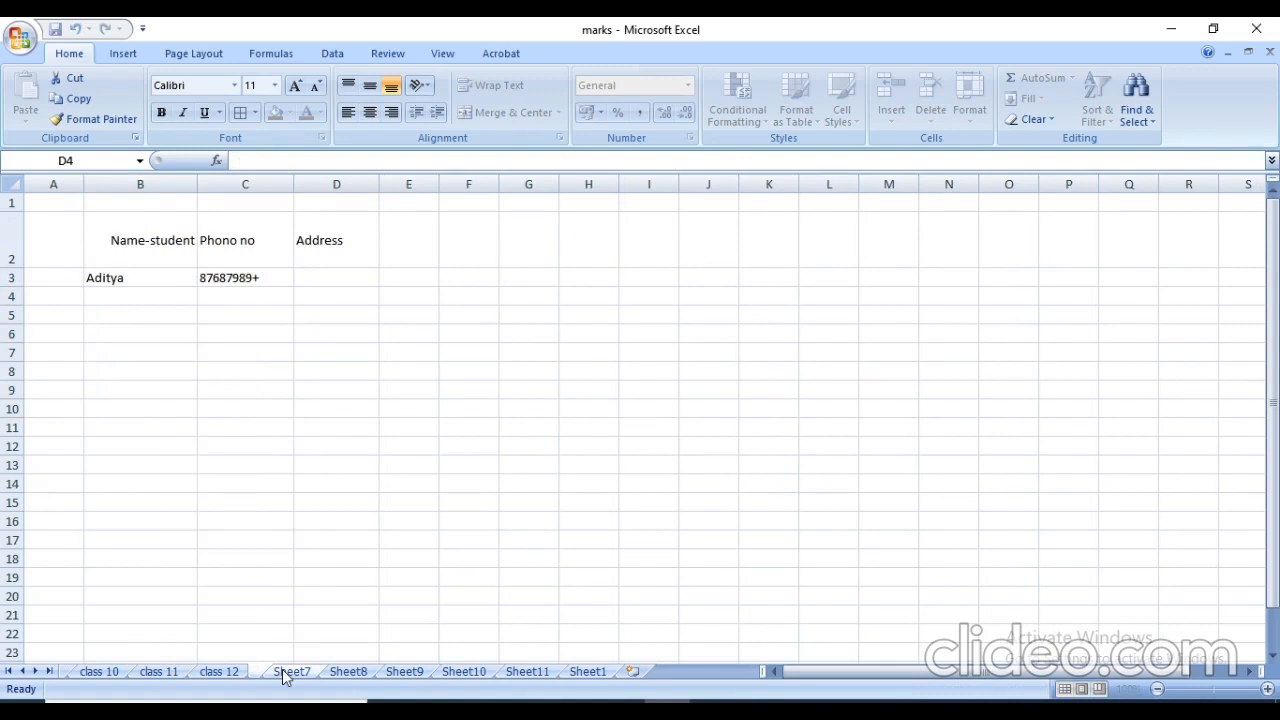
text(class)
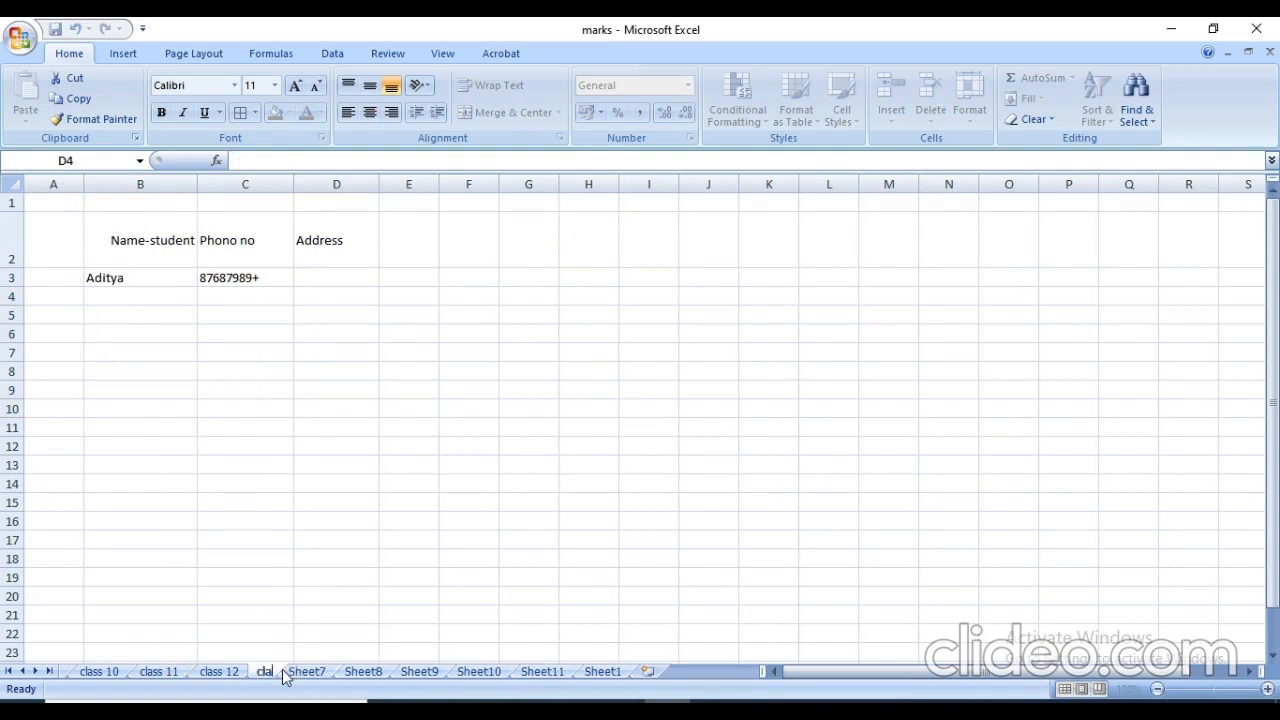
text(4)
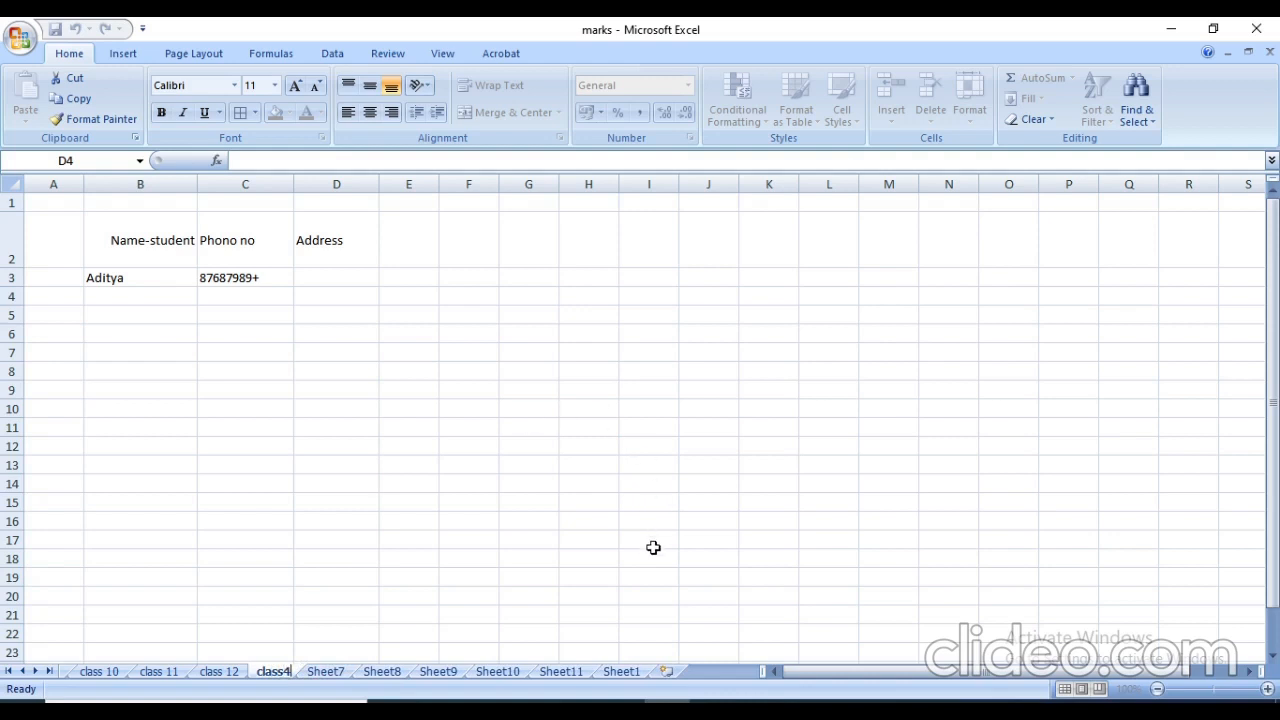
click(620, 490)
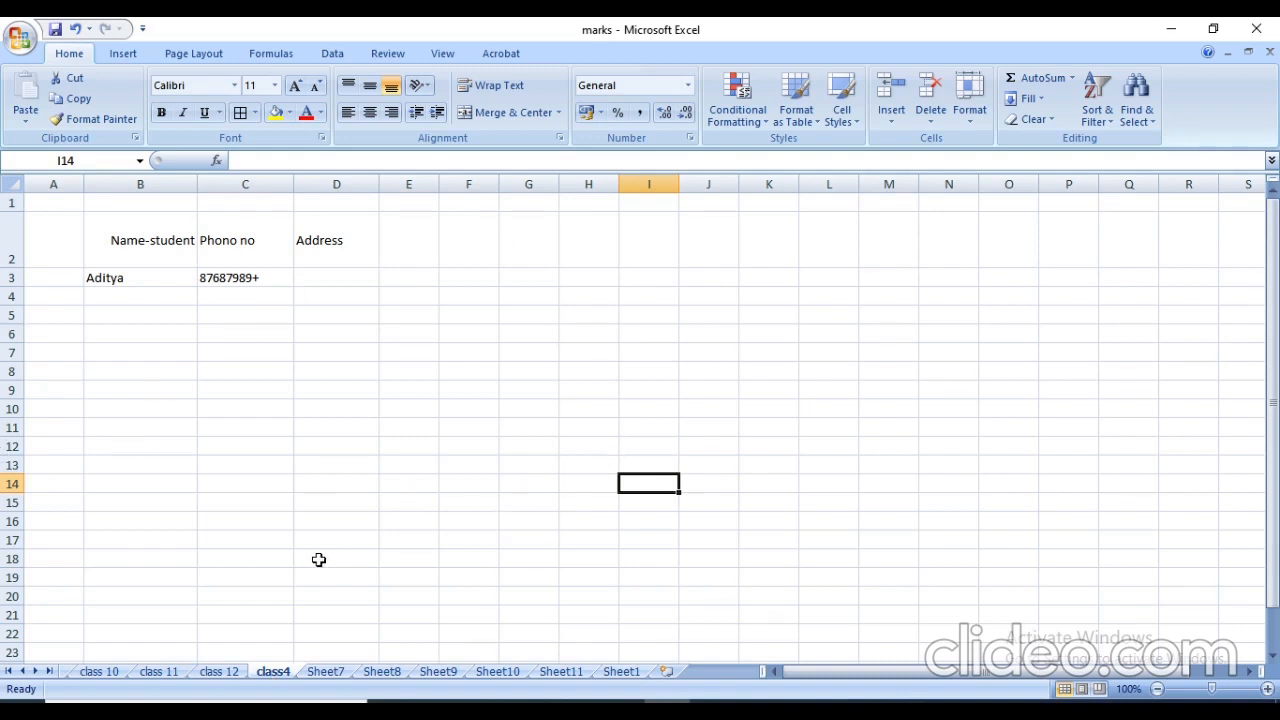
Step: Move the active cell one cell at a time through the empty area of the class4 sheet, ending at K13
key(Up)
key(Up)
key(Up)
key(Down)
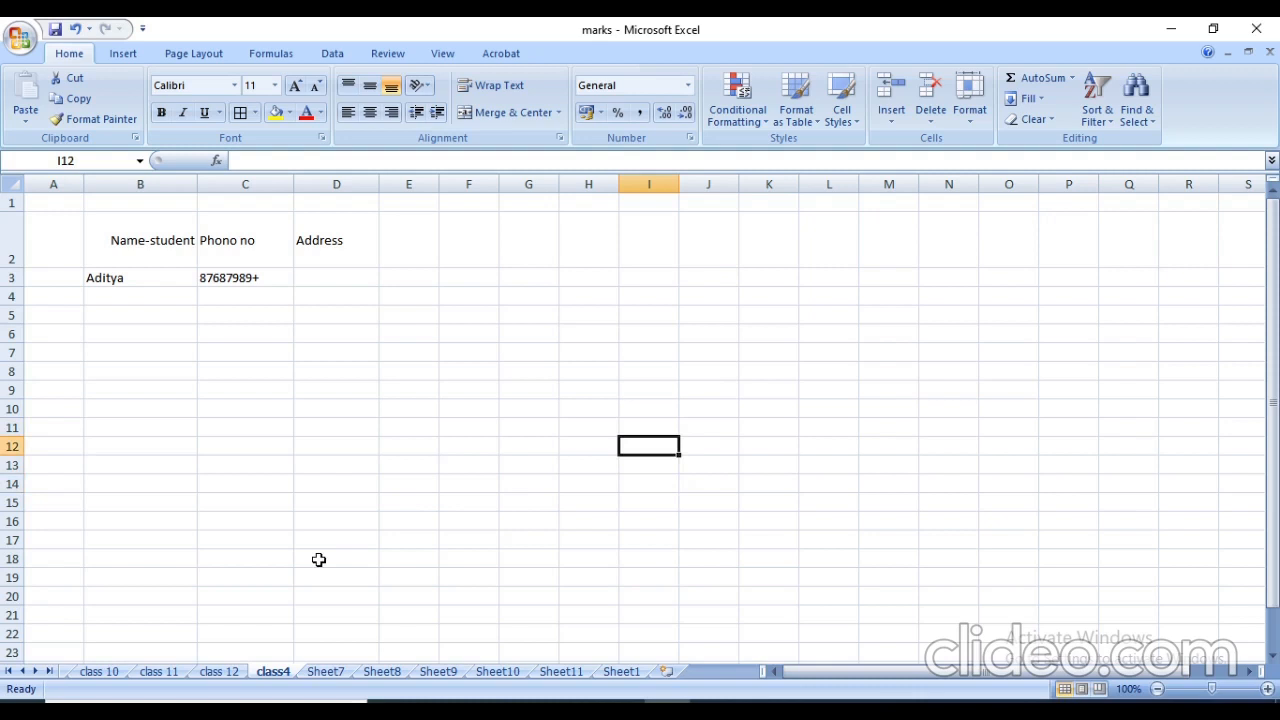
key(Right)
key(Down)
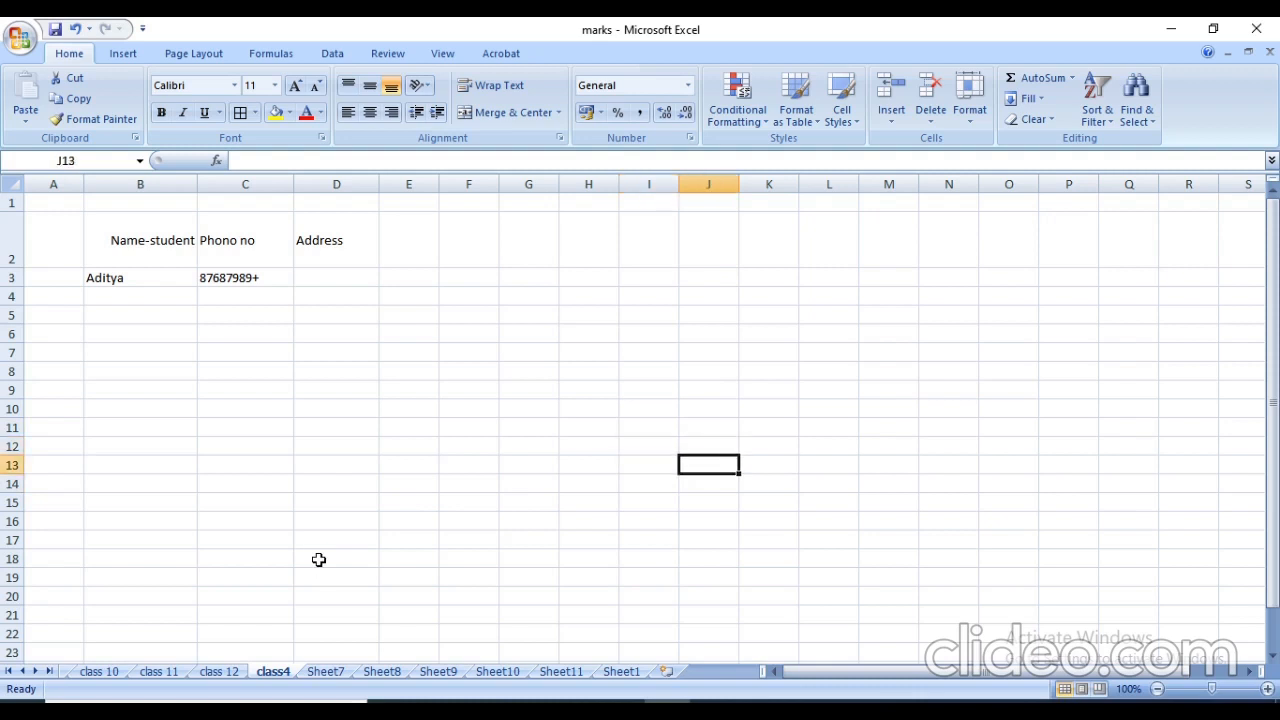
key(Right)
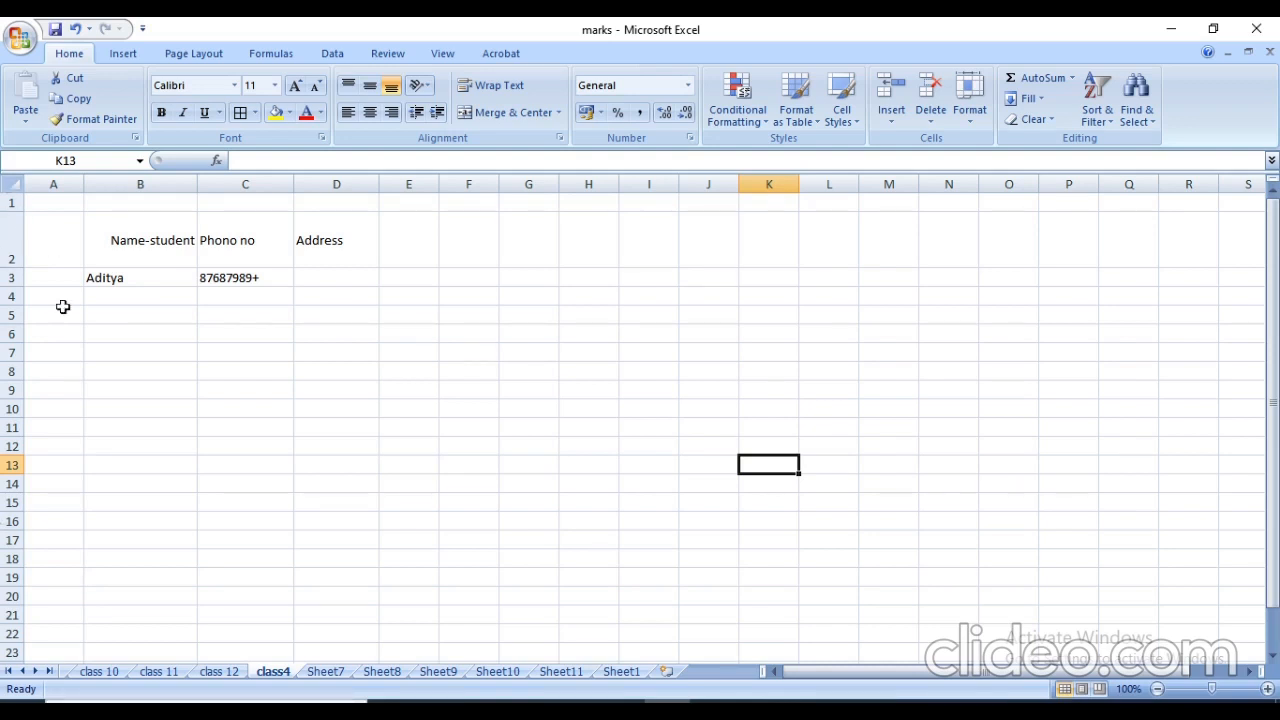
Step: On the class 10 sheet, step through the marks table headings from NAME in B3 to COMPUTERS in E3
click(106, 673)
click(118, 243)
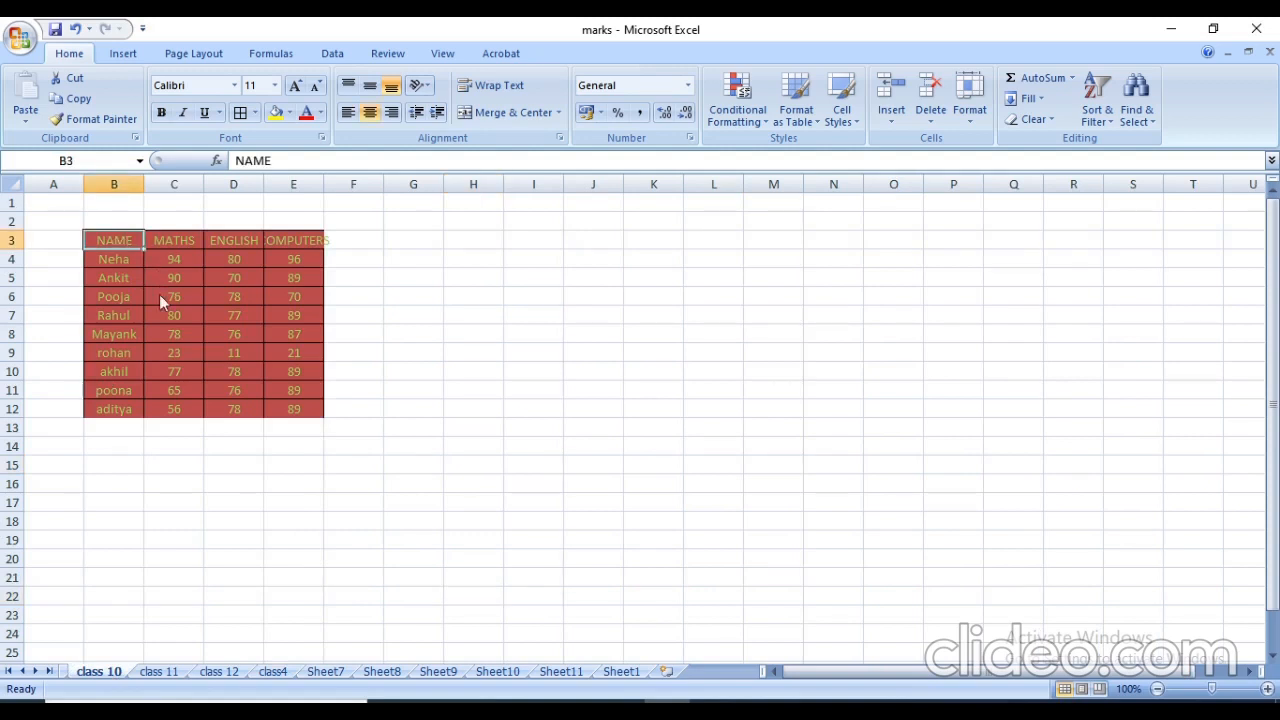
key(Right)
key(Right)
key(Right)
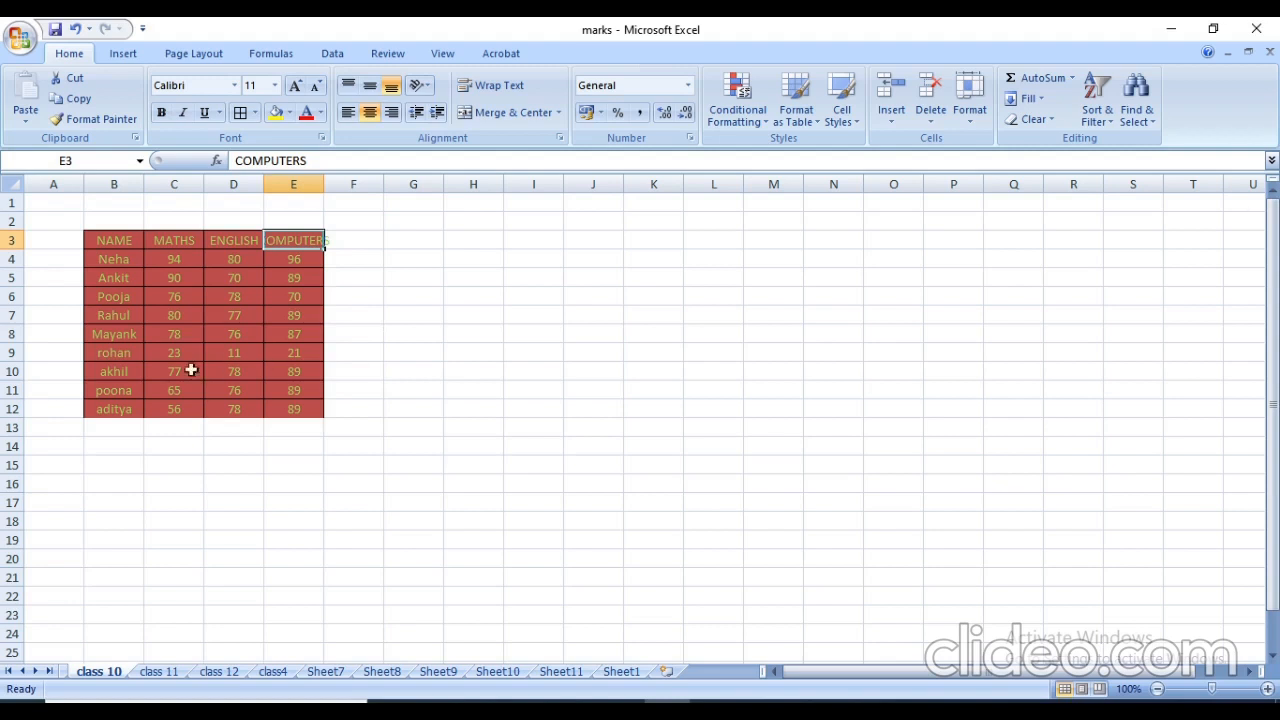
click(759, 479)
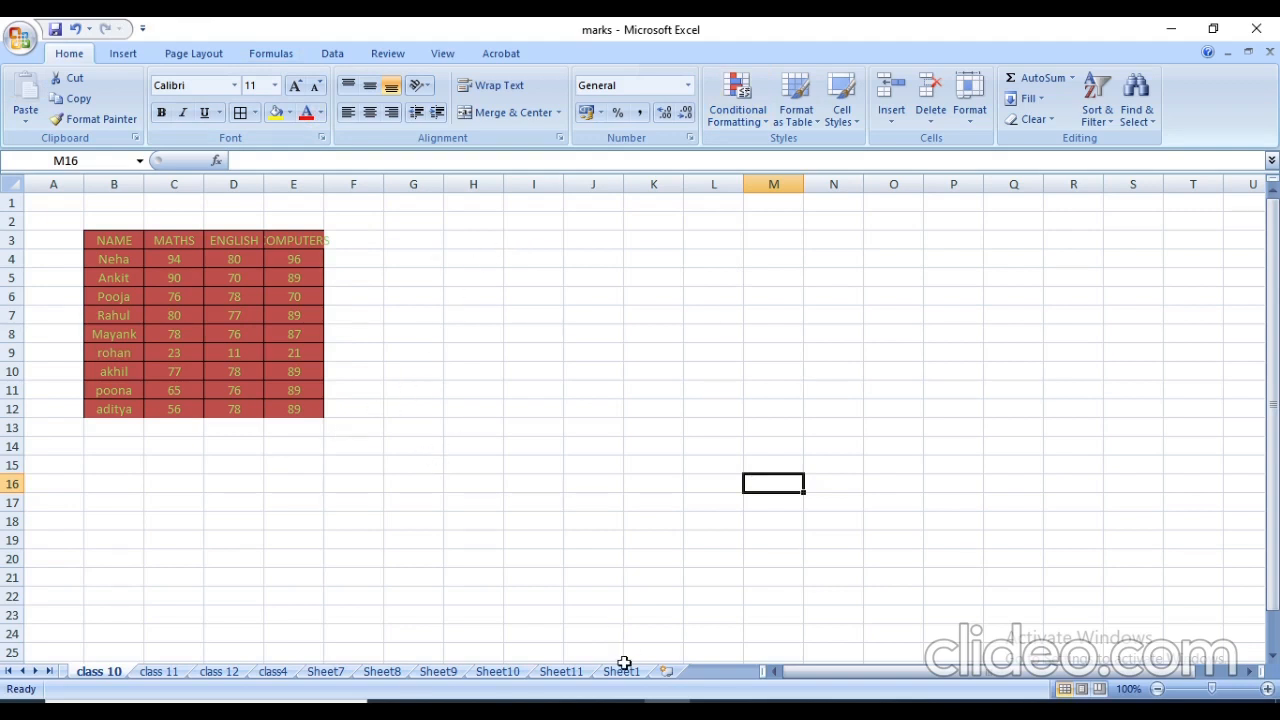
Step: Toggle the marks workbook window between restored and maximized size, leaving it restored within the program window
key(ctrl+F5)
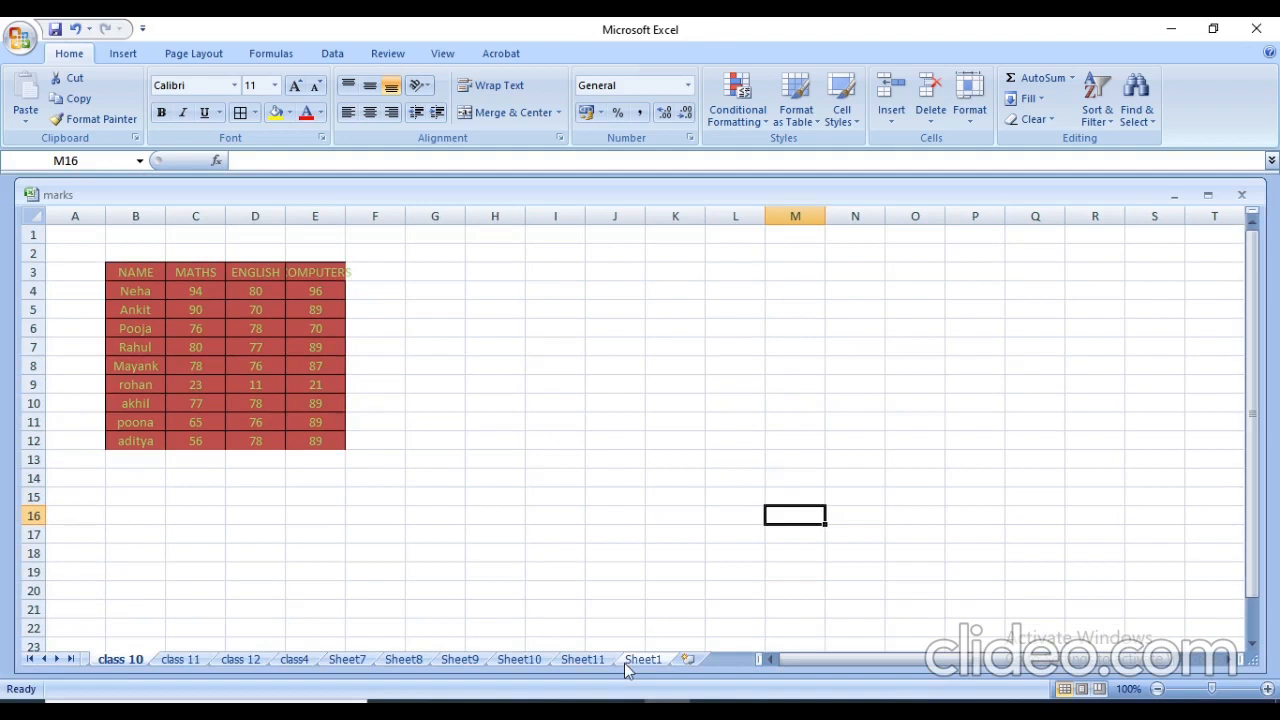
click(543, 362)
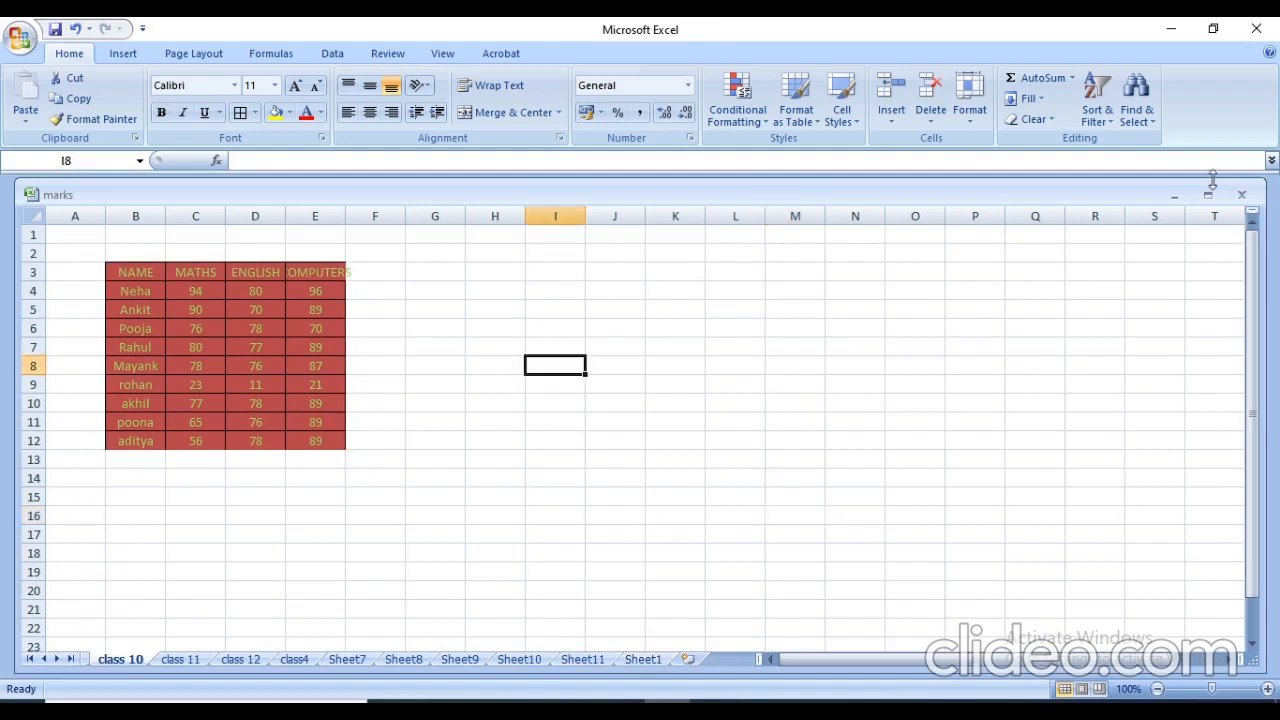
click(1208, 194)
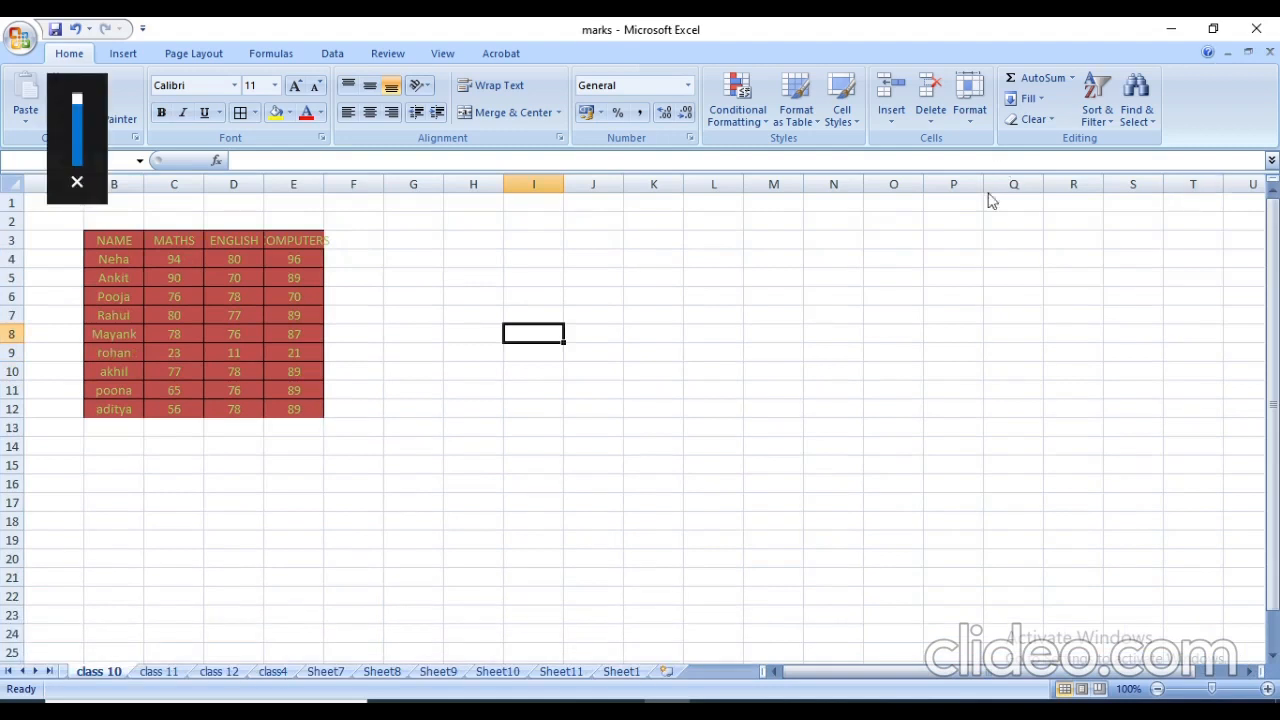
click(1047, 202)
click(1011, 259)
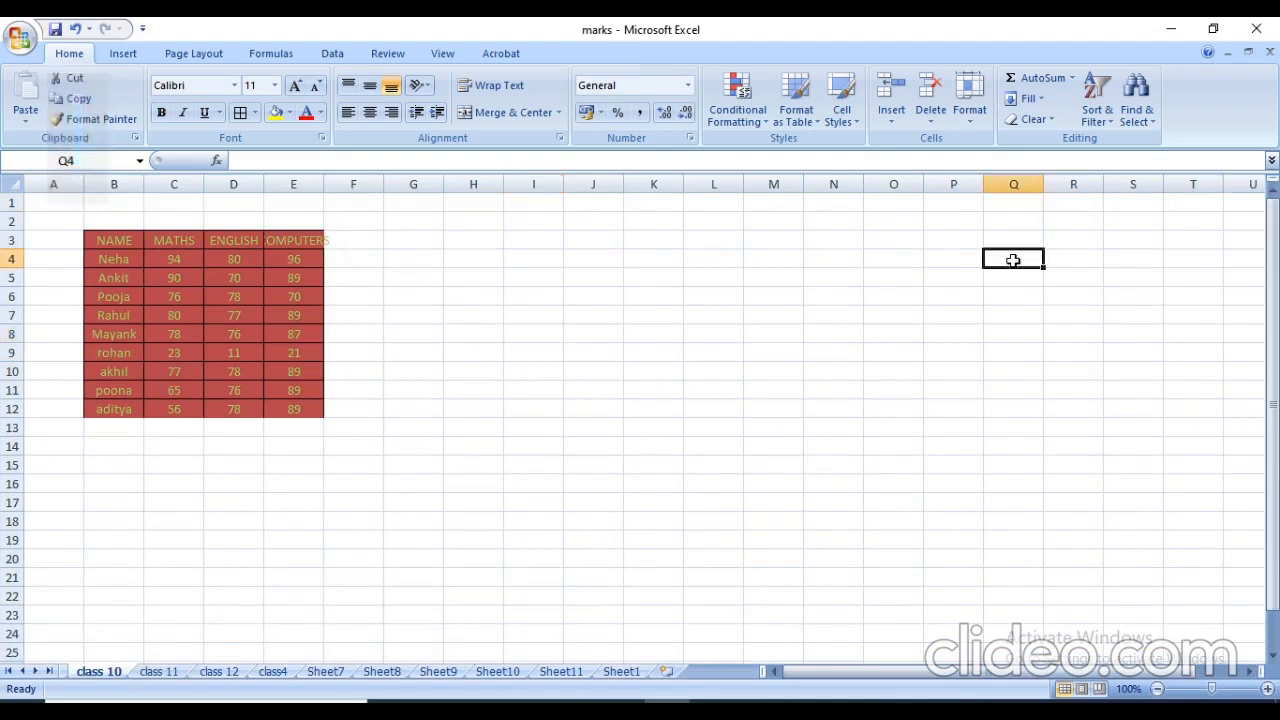
click(843, 334)
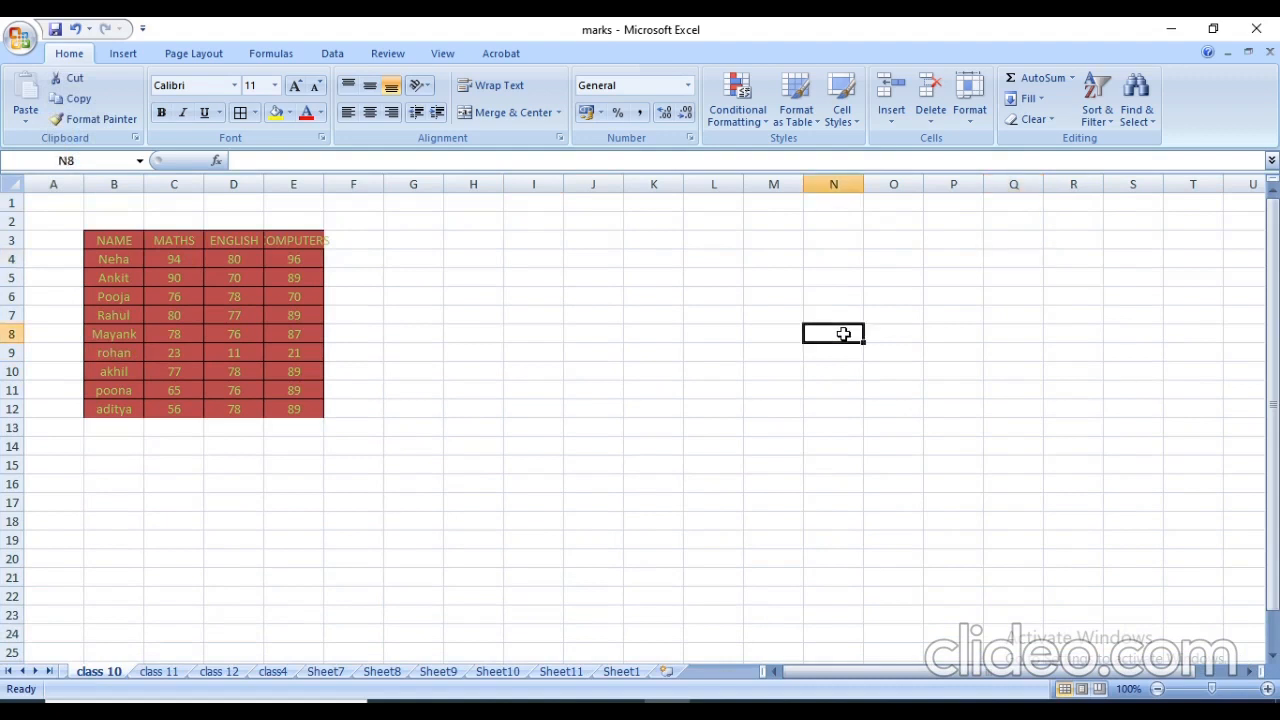
key(ctrl+F5)
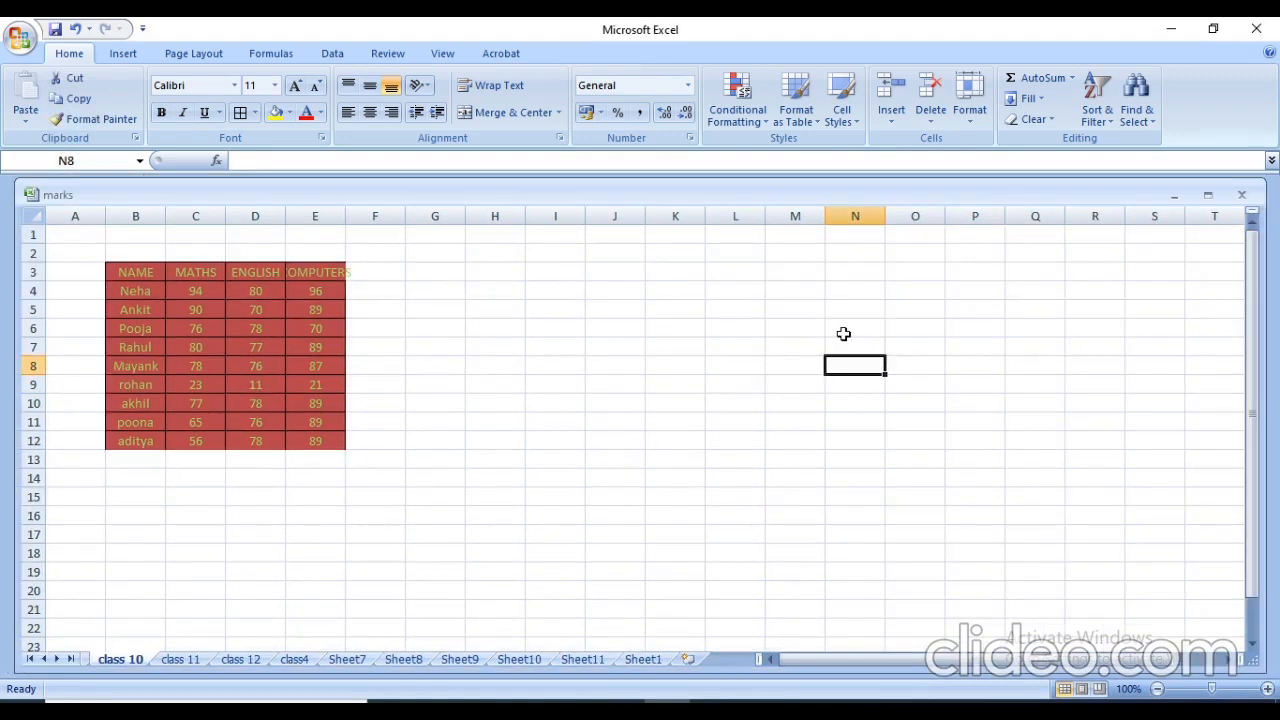
key(XF86AudioLowerVolume)
Step: Find all cells on the class 10 sheet that contain the student name listed in row 9
key(ctrl+f)
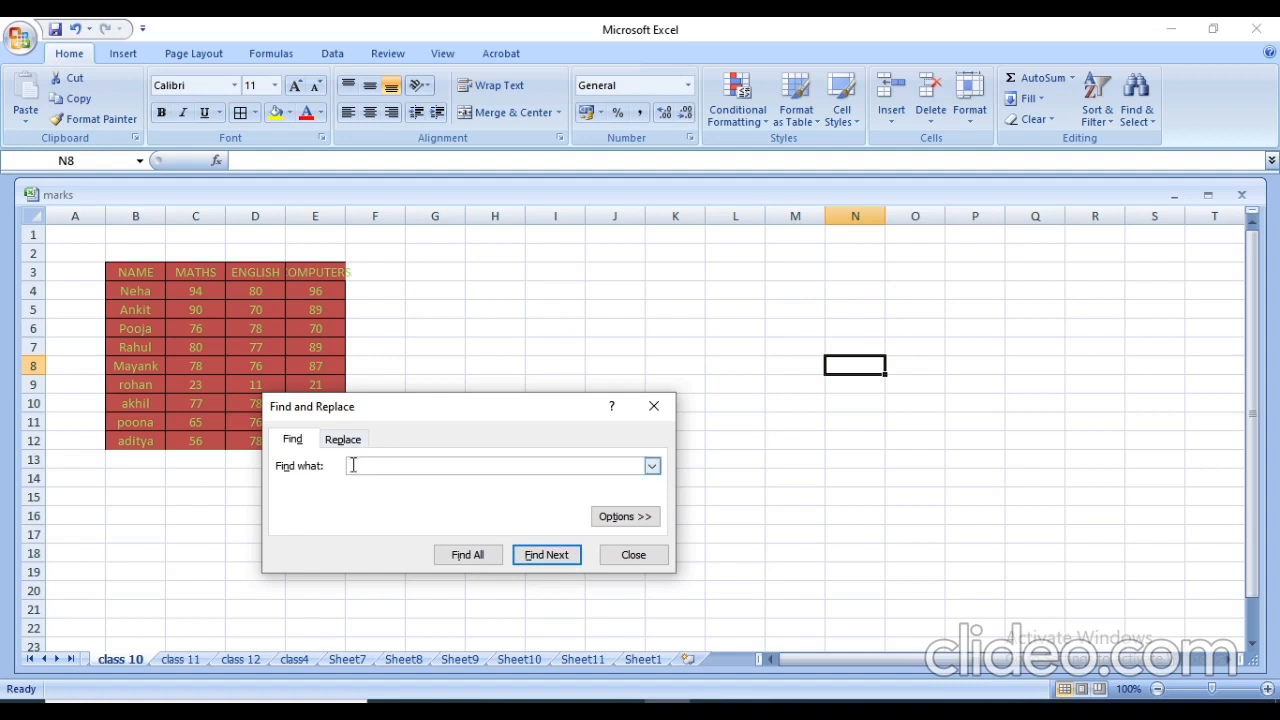
text(rohan)
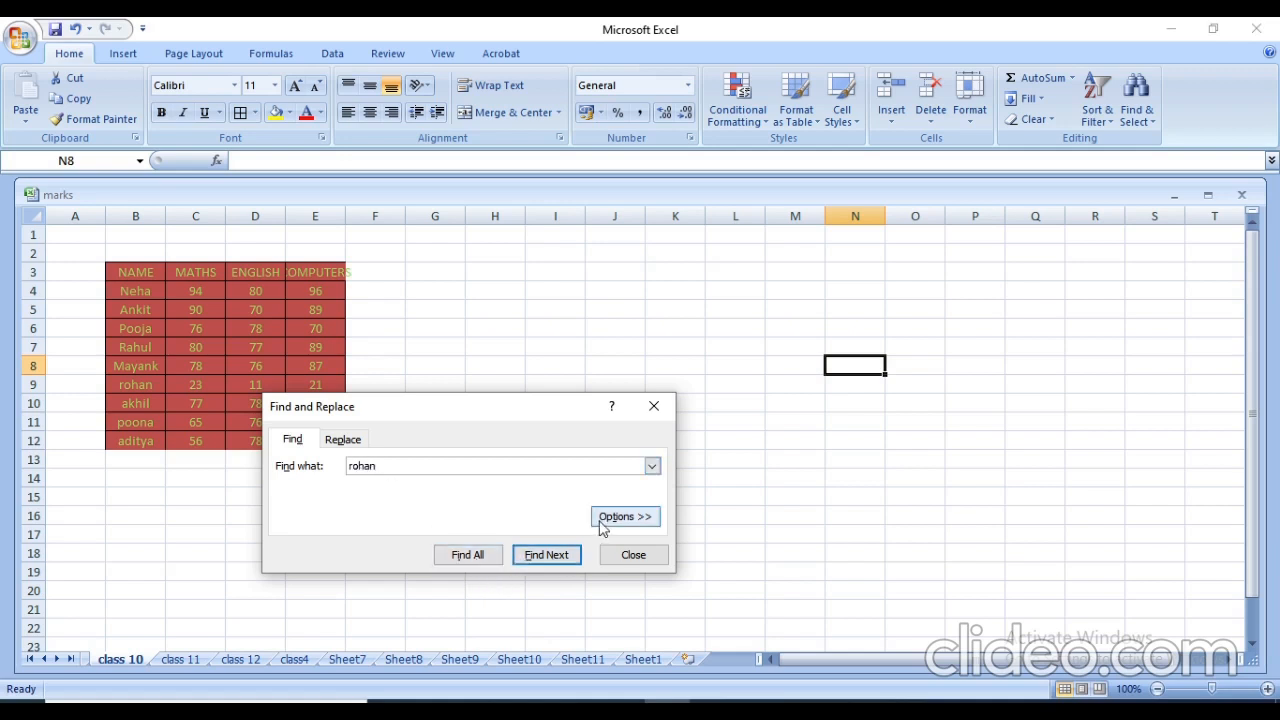
click(456, 561)
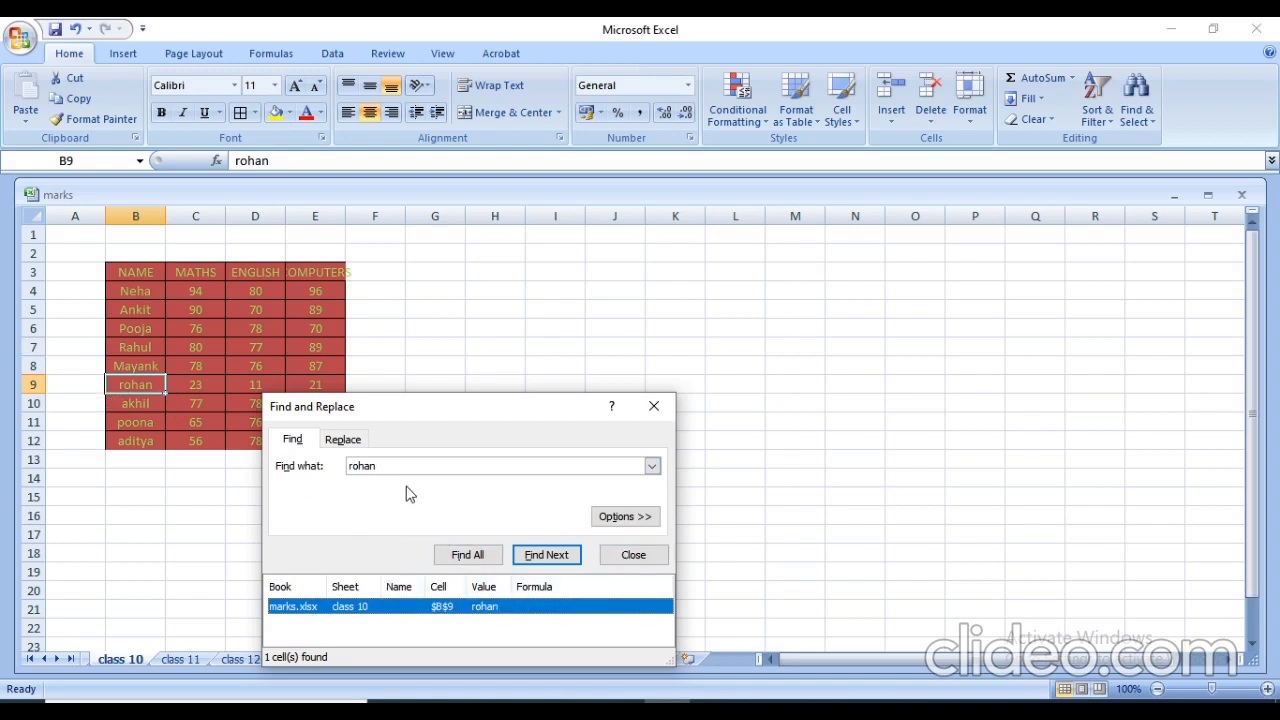
Step: Replace all occurrences of the lowercase student name from B9 with the same name starting with a capital letter, and close Find and Replace
click(343, 442)
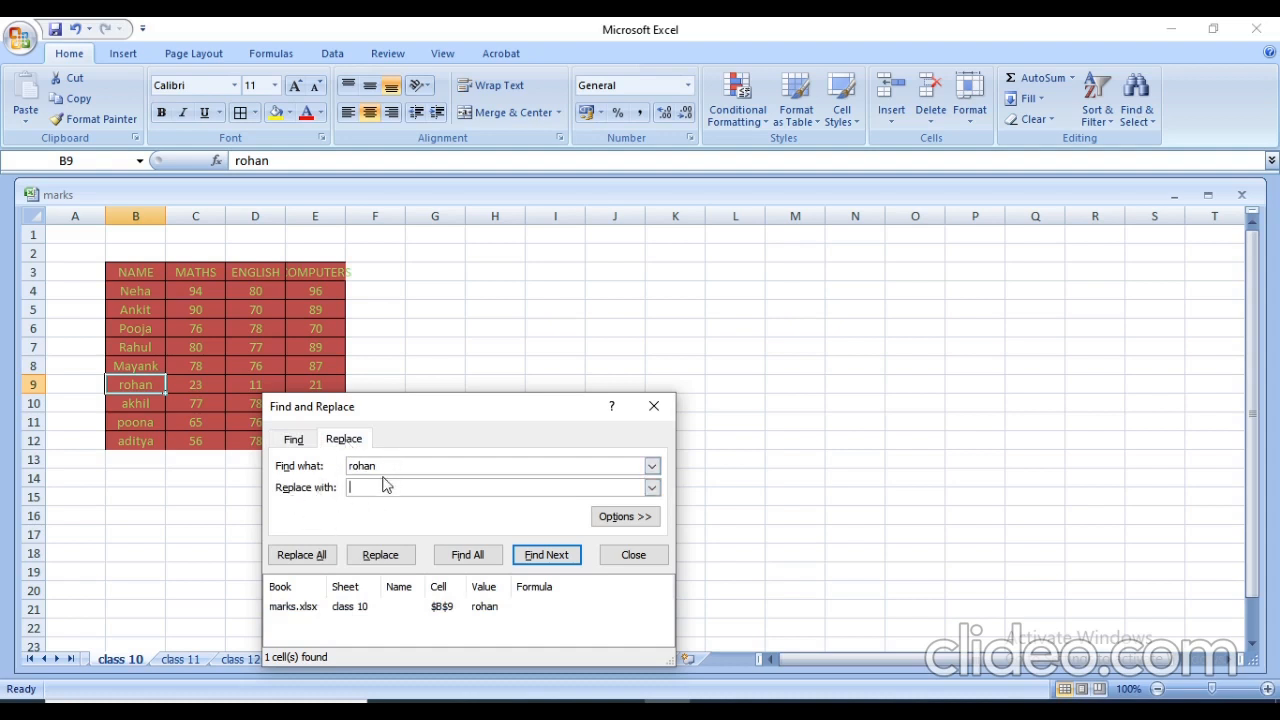
text(Rohan)
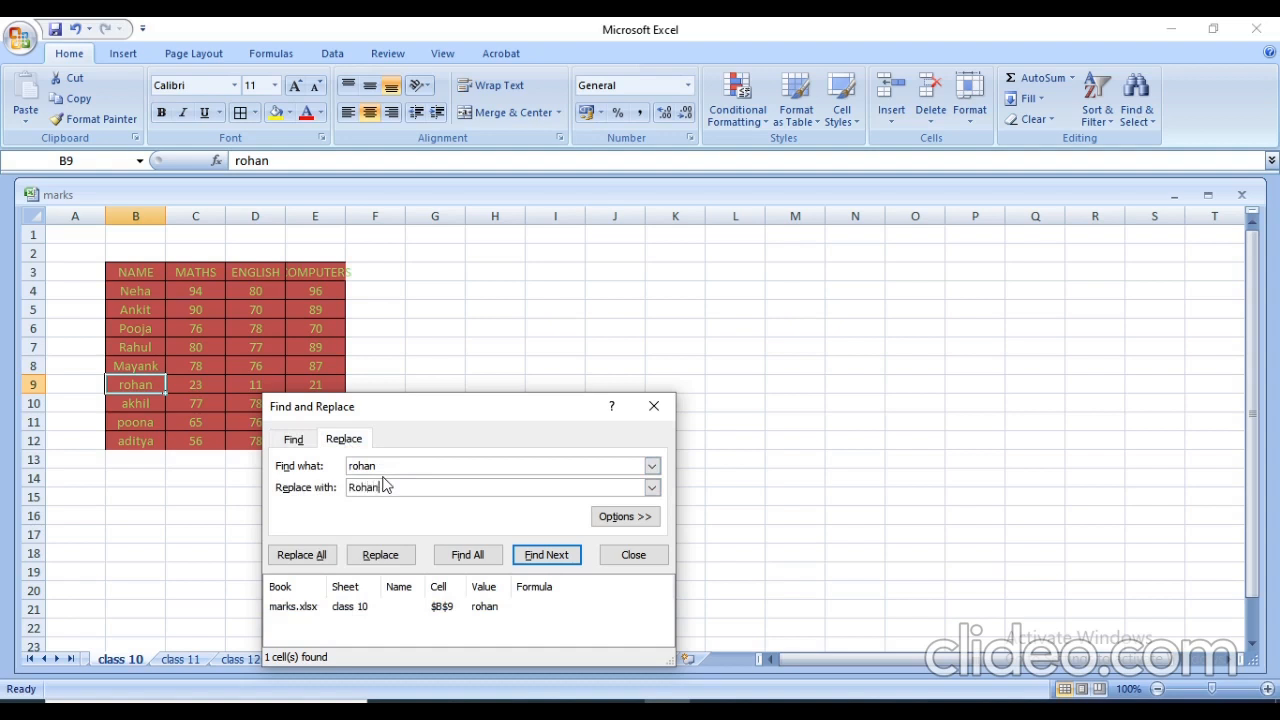
click(318, 562)
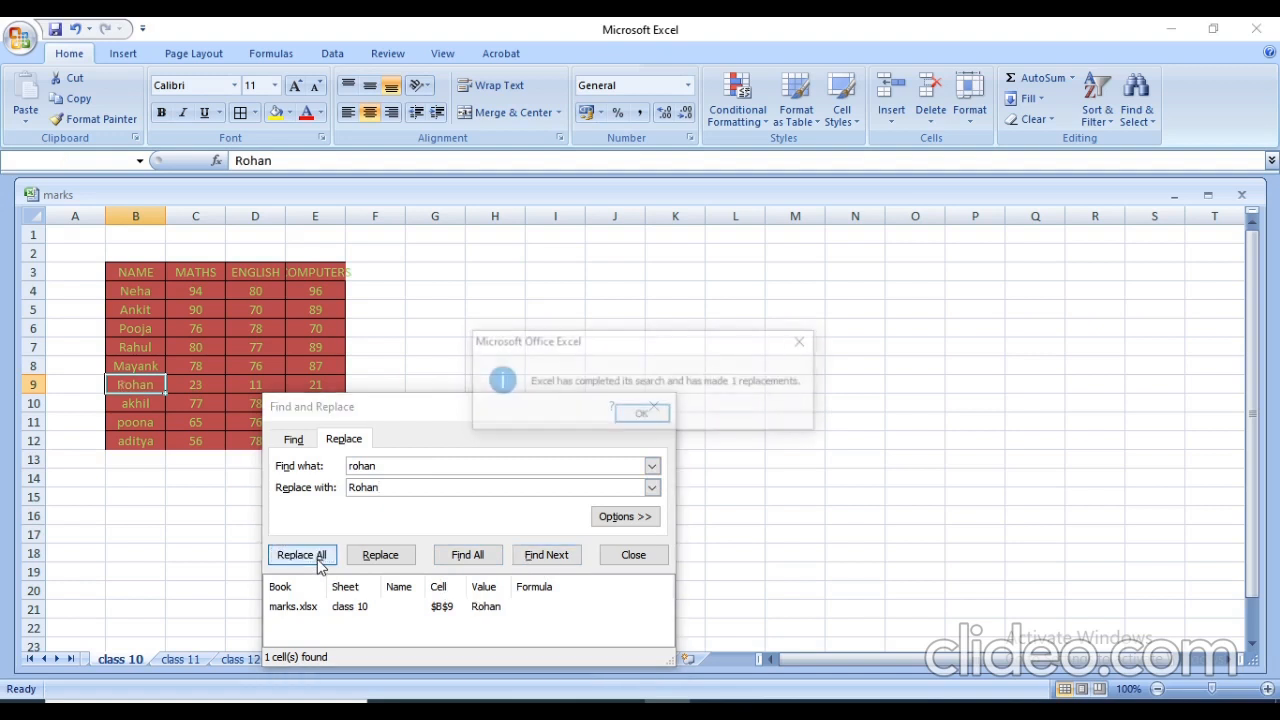
click(643, 416)
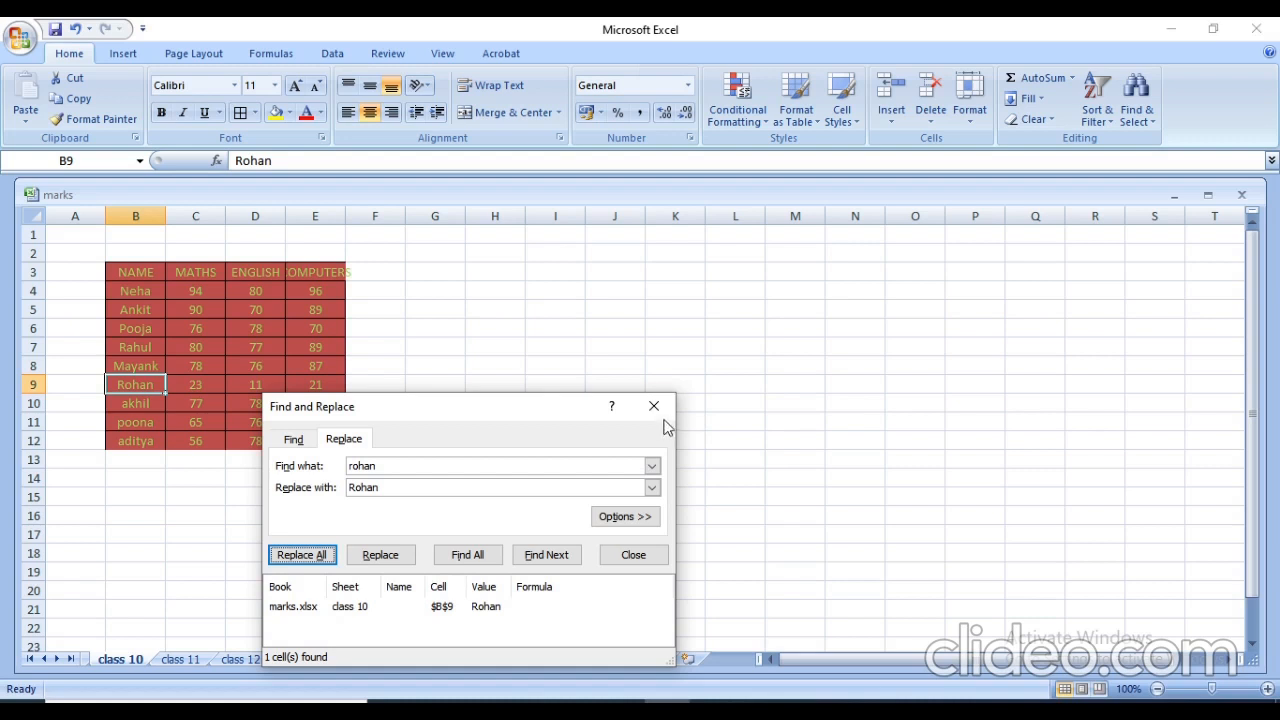
click(656, 408)
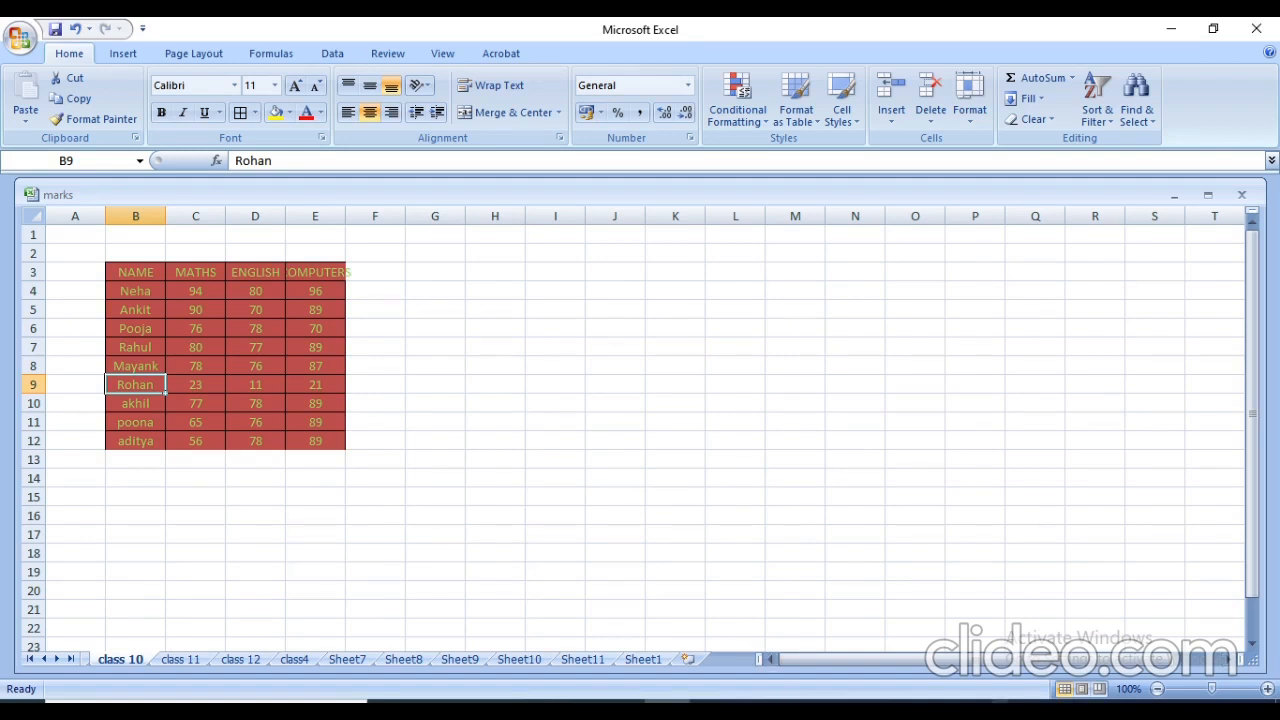
right_click(1000, 712)
click(1000, 712)
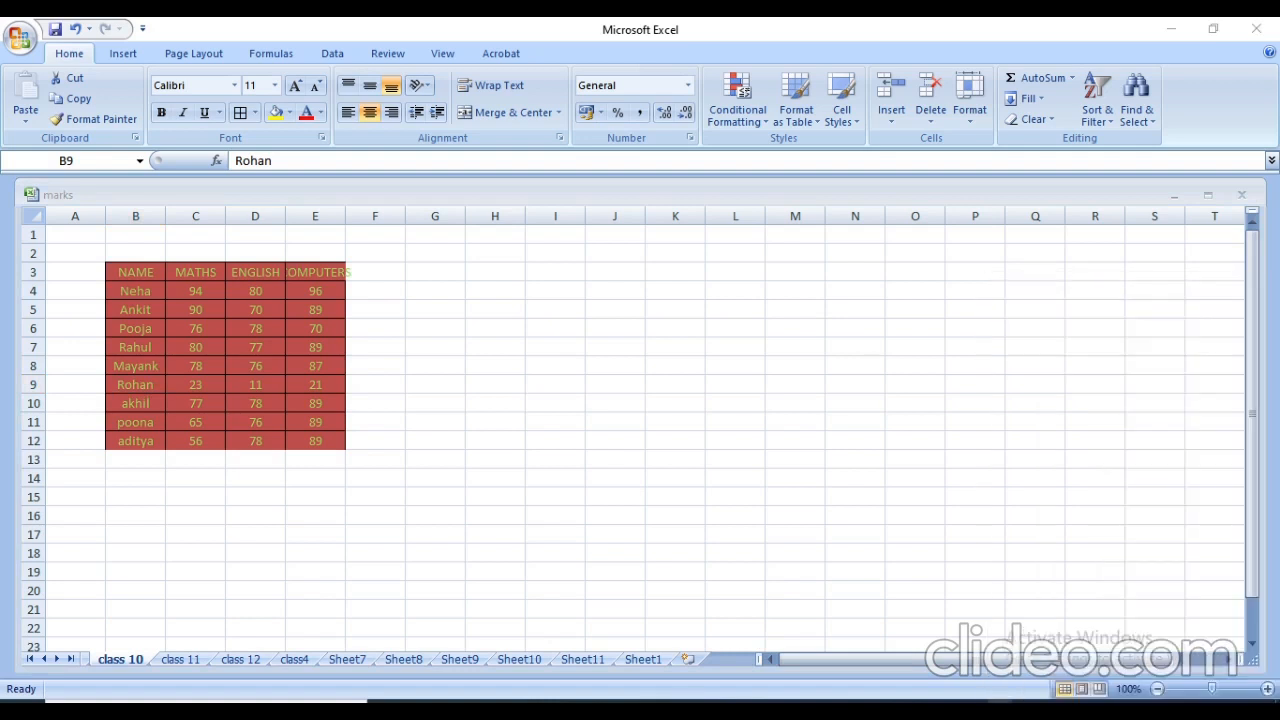
right_click(962, 643)
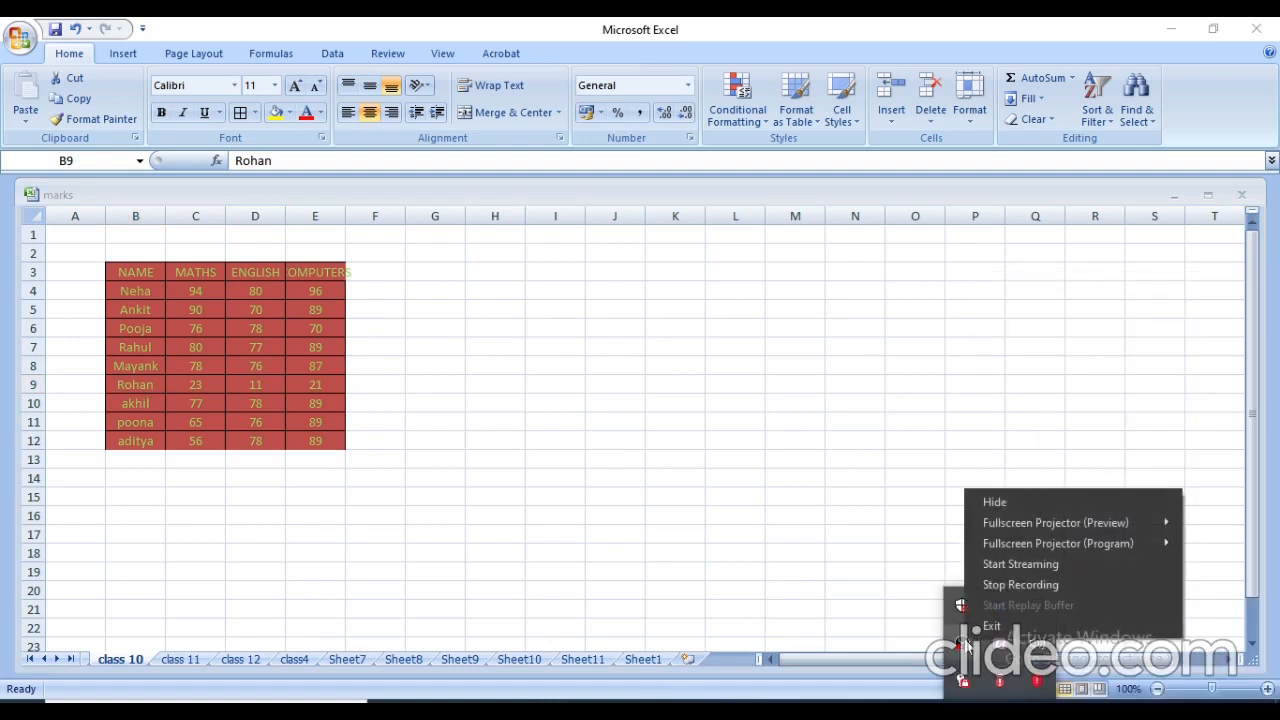